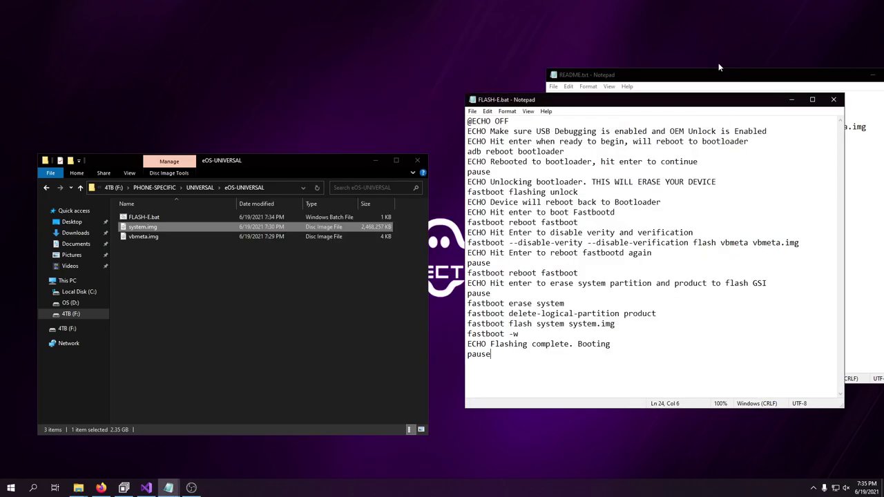
# Minimize README.txt and NLDR2.txt so only the FLASH-E.bat script shows beside the eOS-UNIVERSAL folder.
pyautogui.click(868, 79)
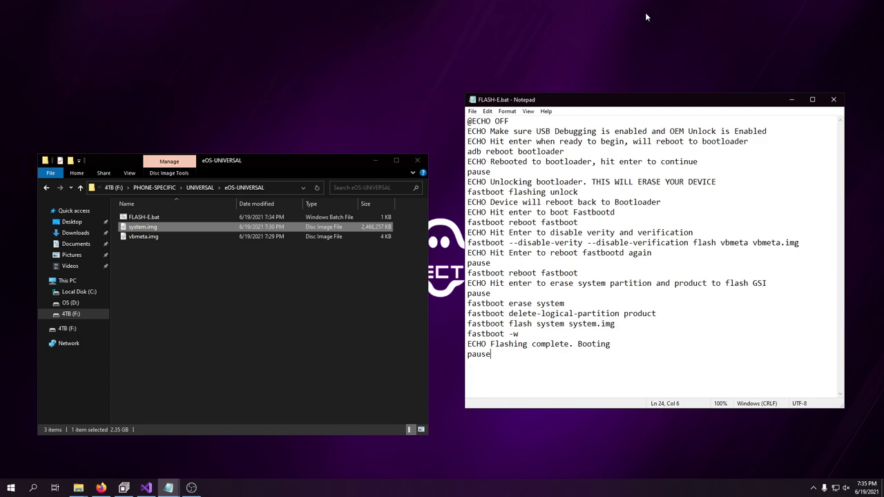
pyautogui.moveTo(584, 105); pyautogui.dragTo(555, 91)
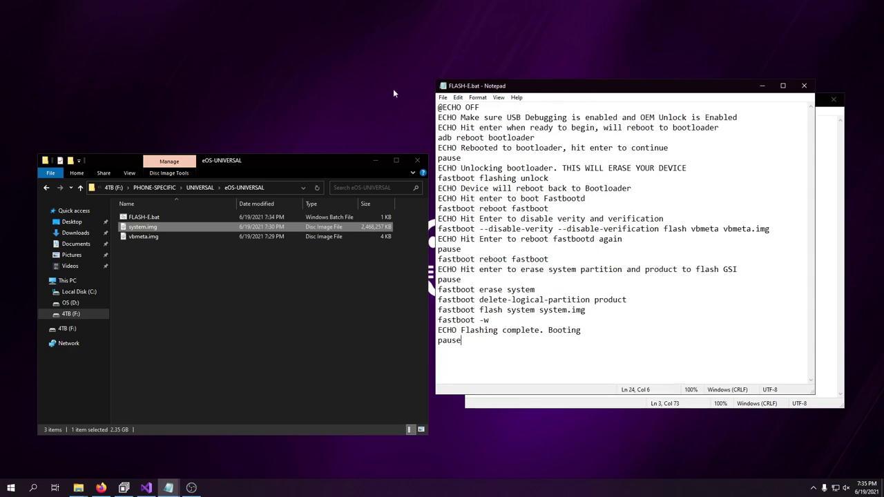
pyautogui.click(832, 270)
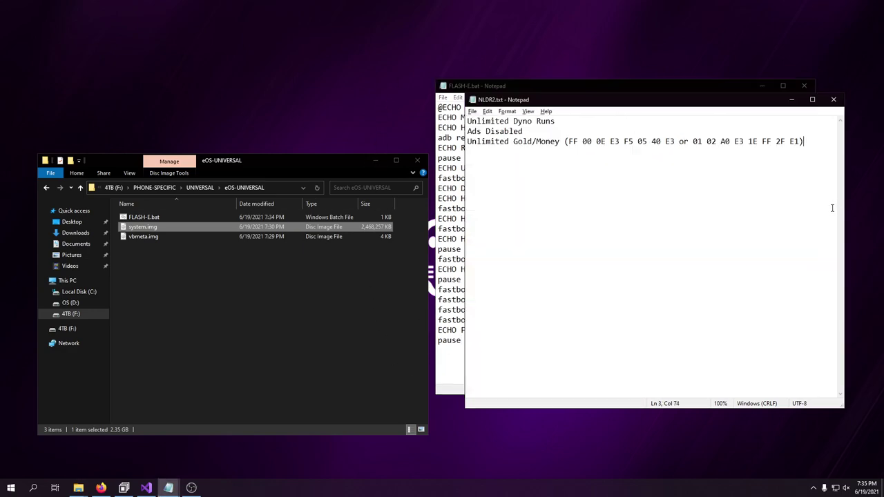
pyautogui.click(791, 99)
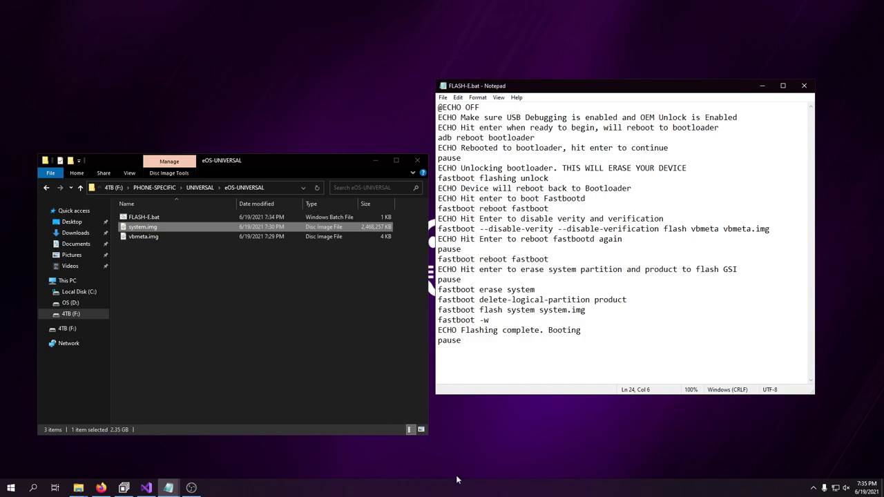
# Show the eOS GSI install guide from its top and open the forum logo link in a new tab.
pyautogui.click(101, 487)
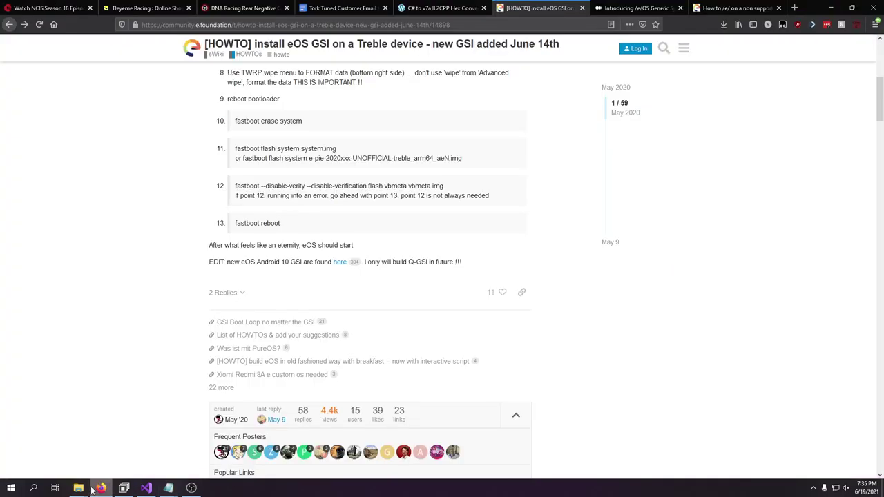
pyautogui.scroll(5, 42, 338)
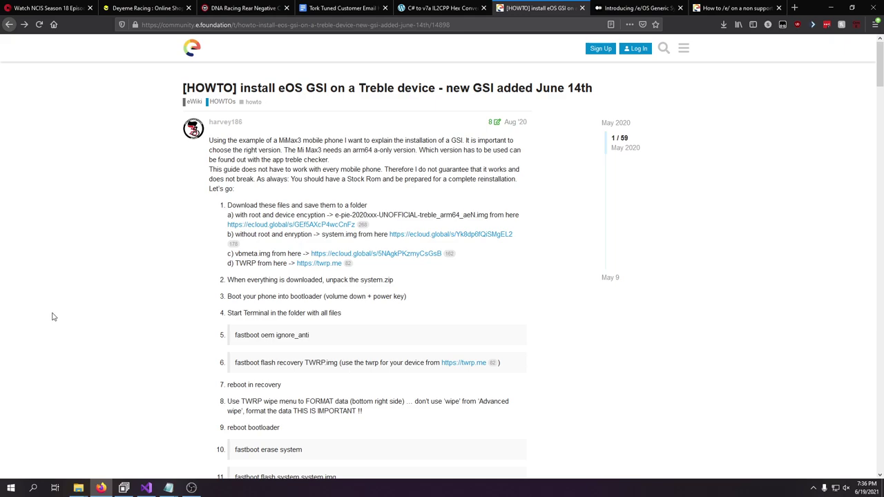
pyautogui.rightClick(185, 56)
pyautogui.click(194, 66)
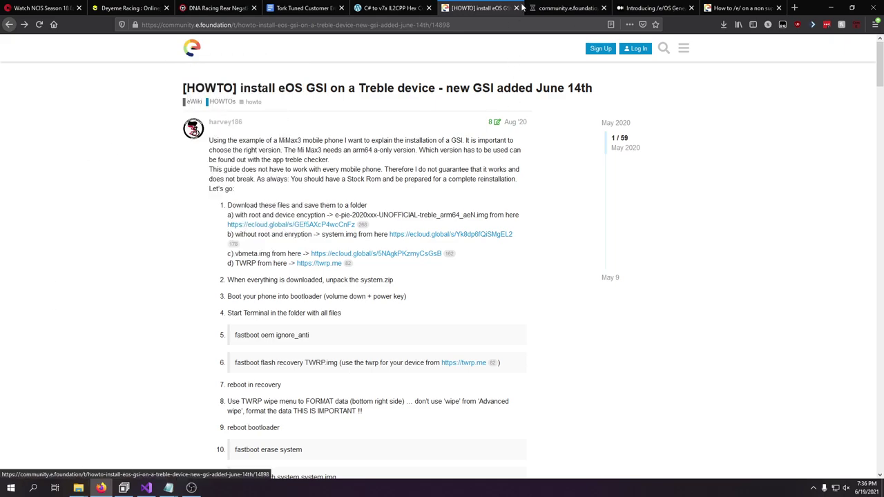
# Switch to the new forum tab and load e.foundation in it.
pyautogui.hotkey('ctrl', 'Tab')
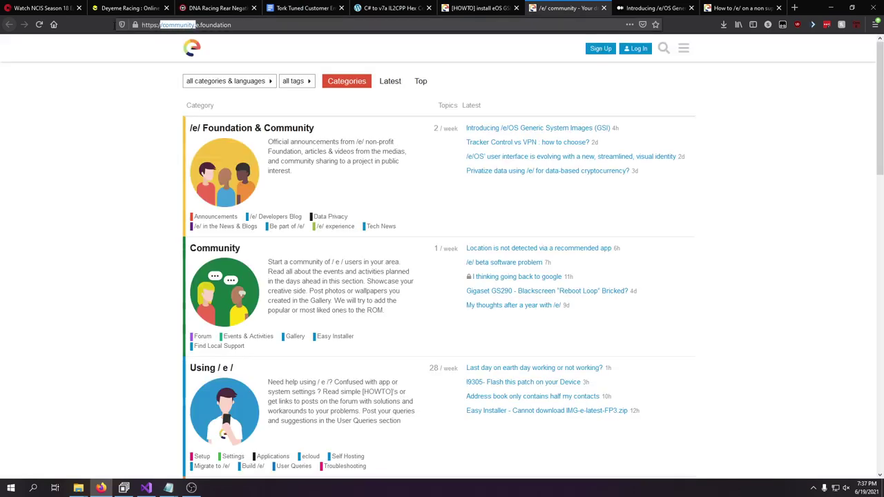
pyautogui.click(197, 25)
pyautogui.write('e.foundation')
pyautogui.press('Return')
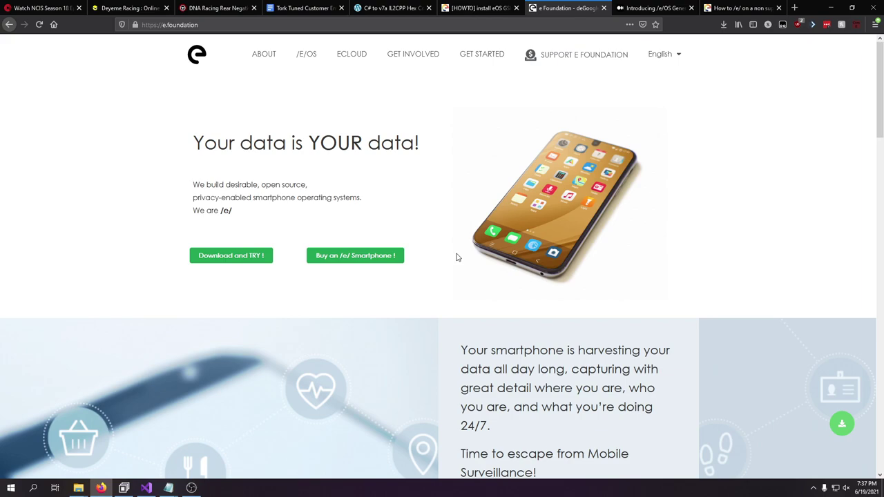
# Browse the e.foundation homepage, then open the /E/OS page from the navigation bar.
pyautogui.scroll(-3, 456, 257)
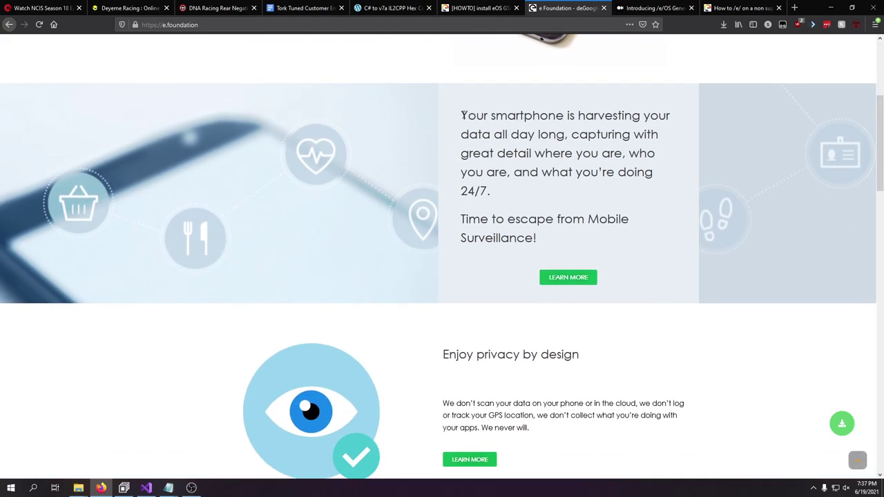
pyautogui.moveTo(461, 115); pyautogui.dragTo(552, 172)
pyautogui.click(660, 173)
pyautogui.scroll(-2, 653, 160)
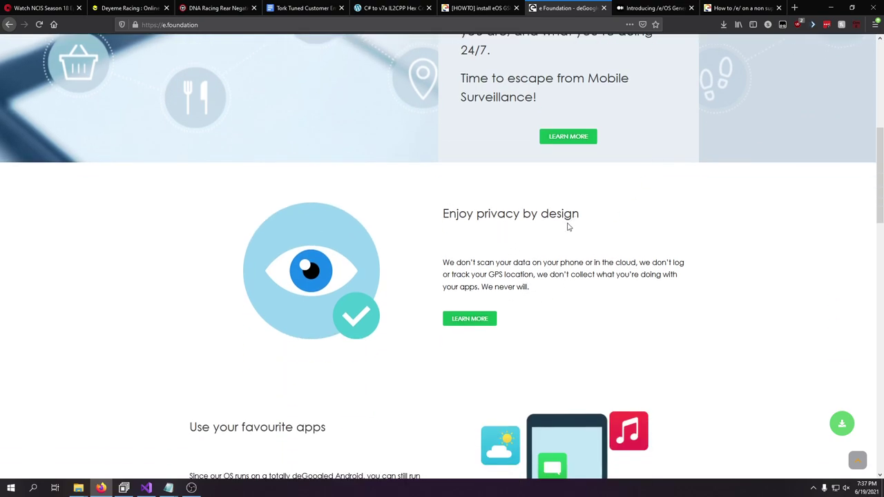
pyautogui.scroll(-10, 566, 228)
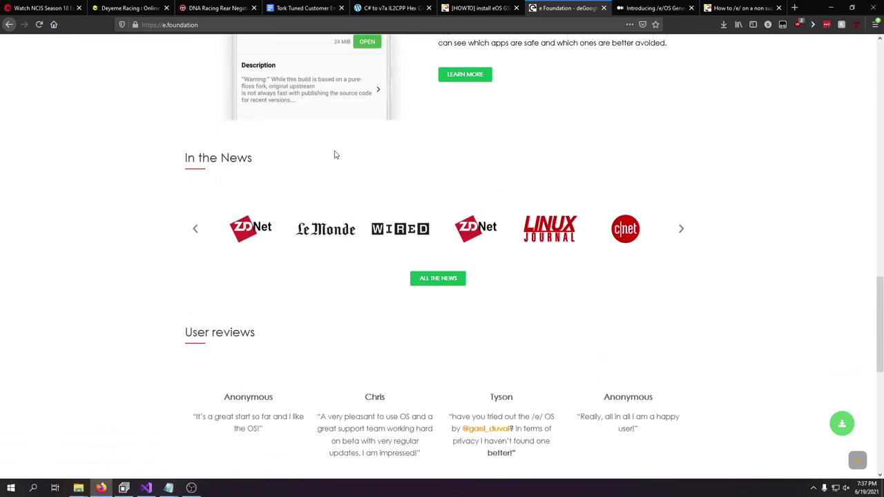
pyautogui.scroll(1, 336, 155)
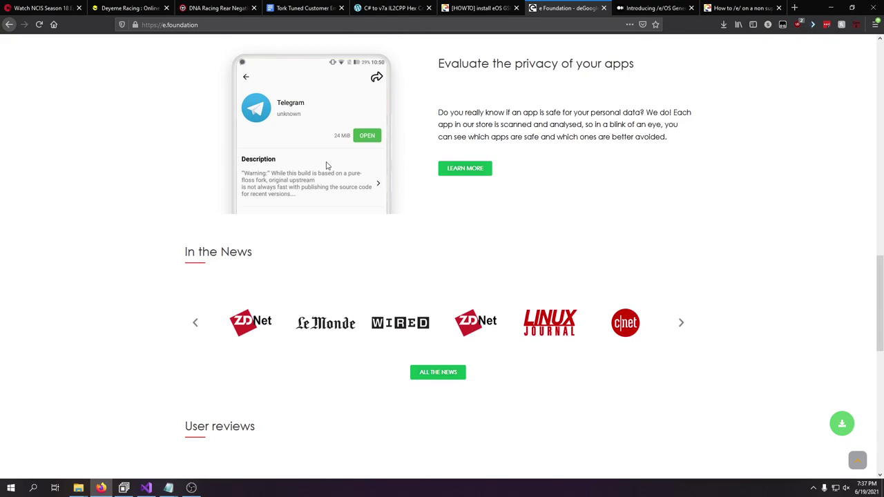
pyautogui.scroll(1, 327, 165)
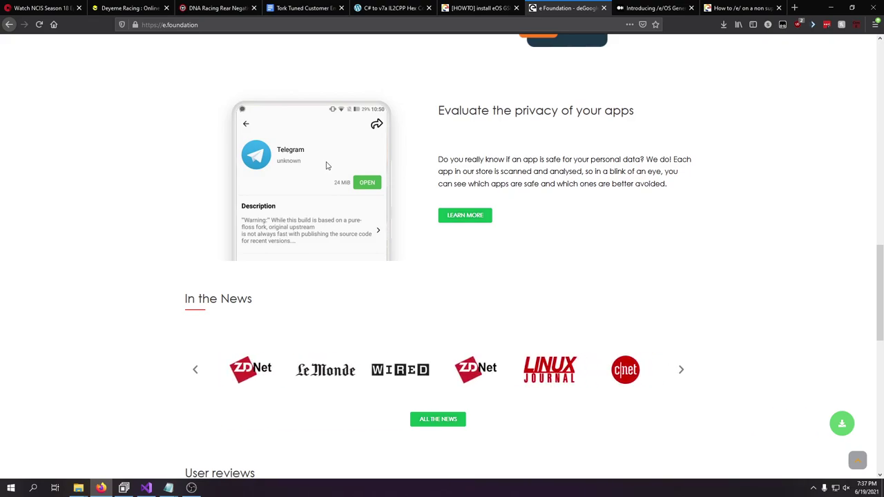
pyautogui.scroll(-5, 321, 166)
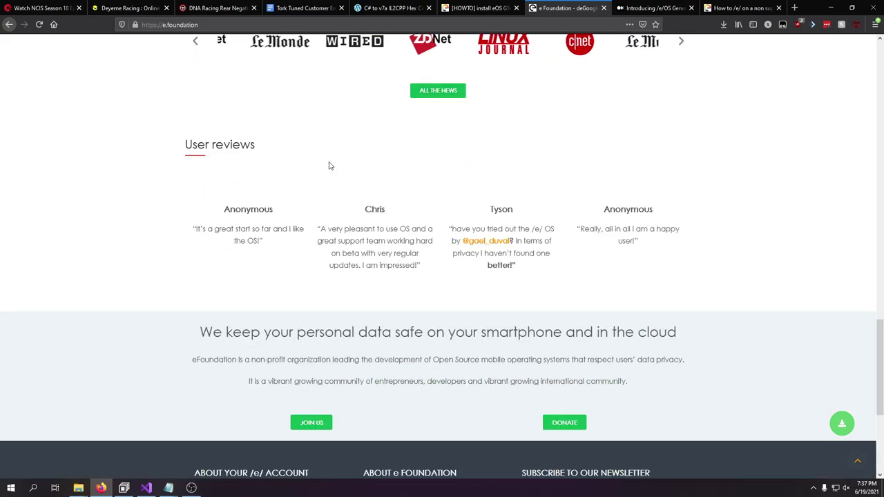
pyautogui.scroll(-3, 322, 160)
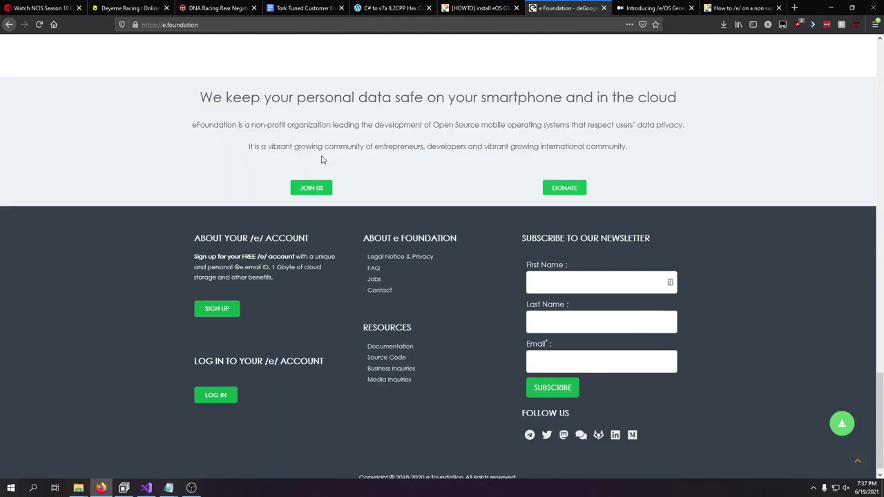
pyautogui.scroll(15, 314, 158)
pyautogui.scroll(2, 309, 155)
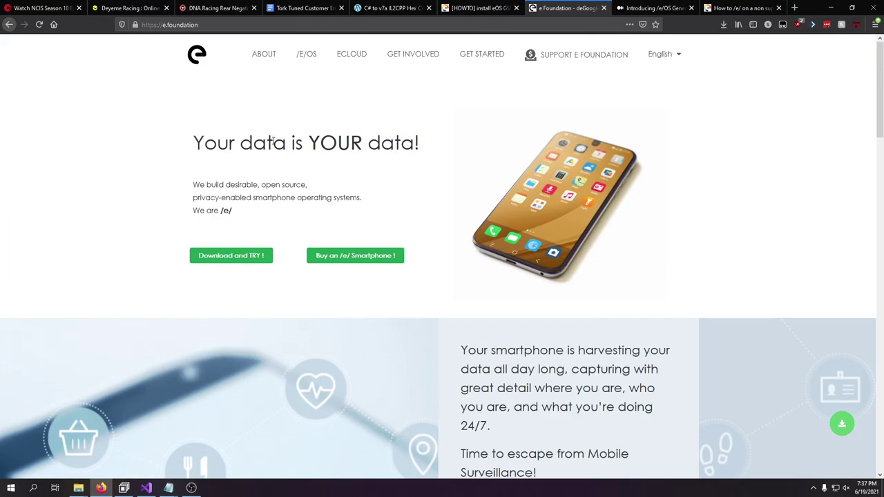
pyautogui.click(307, 56)
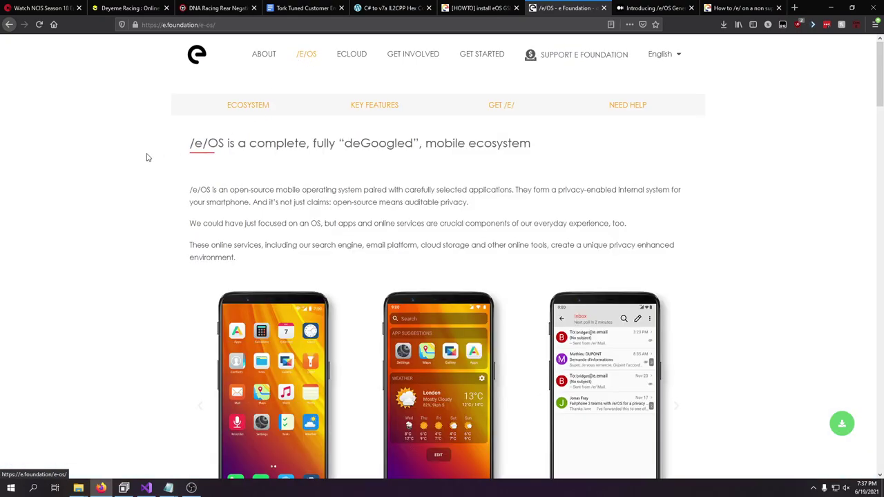
# Open the SHOP SMARTPHONES link in a background tab.
pyautogui.scroll(-8, 127, 165)
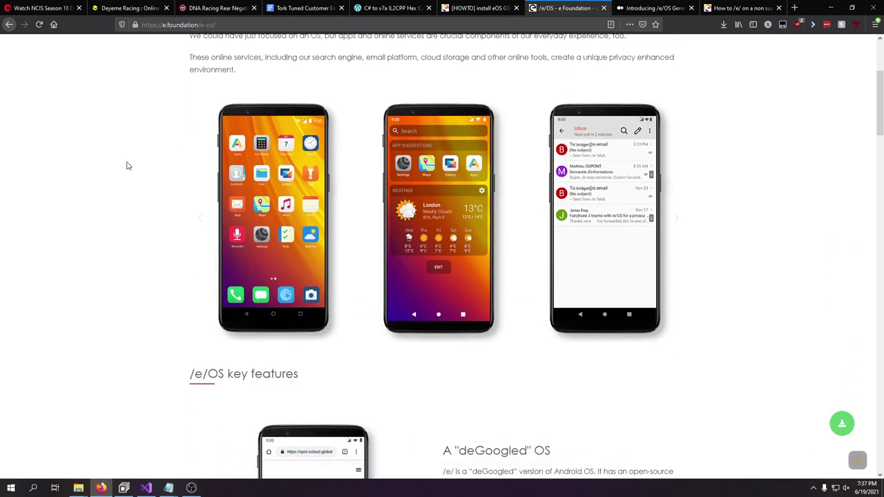
pyautogui.scroll(-5, 127, 166)
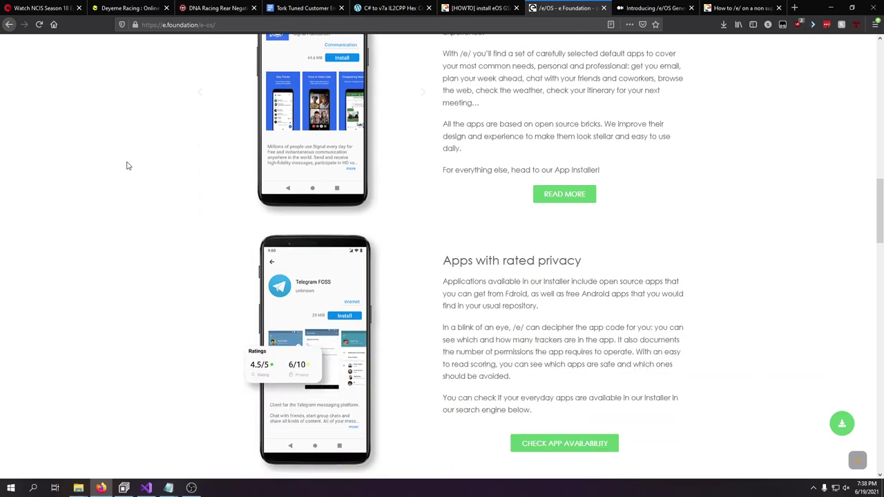
pyautogui.scroll(3, 127, 166)
pyautogui.scroll(-13, 127, 166)
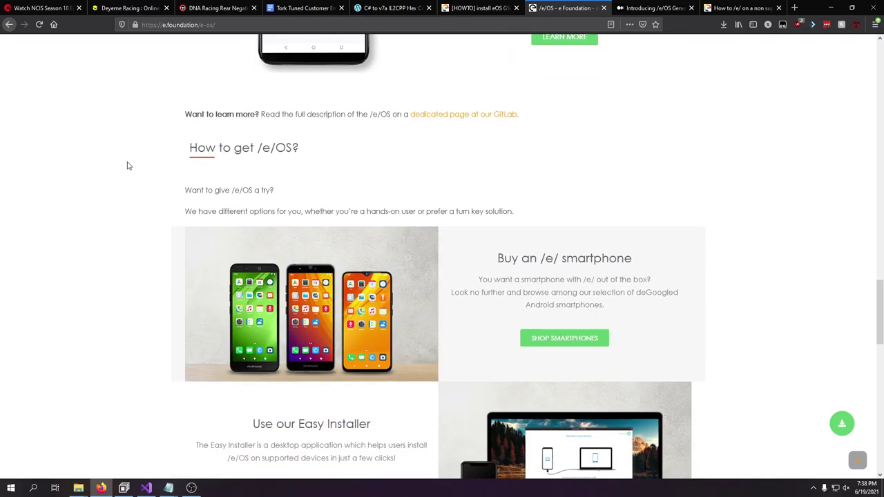
pyautogui.scroll(-3, 127, 166)
pyautogui.rightClick(571, 113)
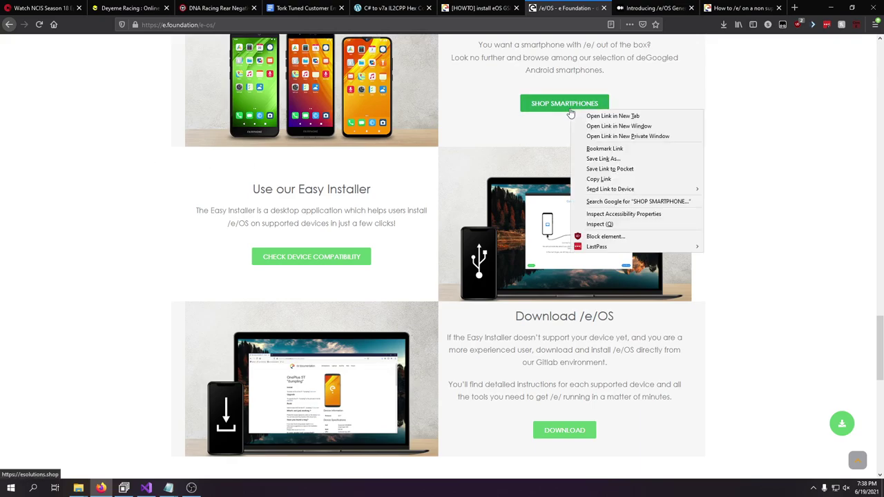
pyautogui.click(611, 116)
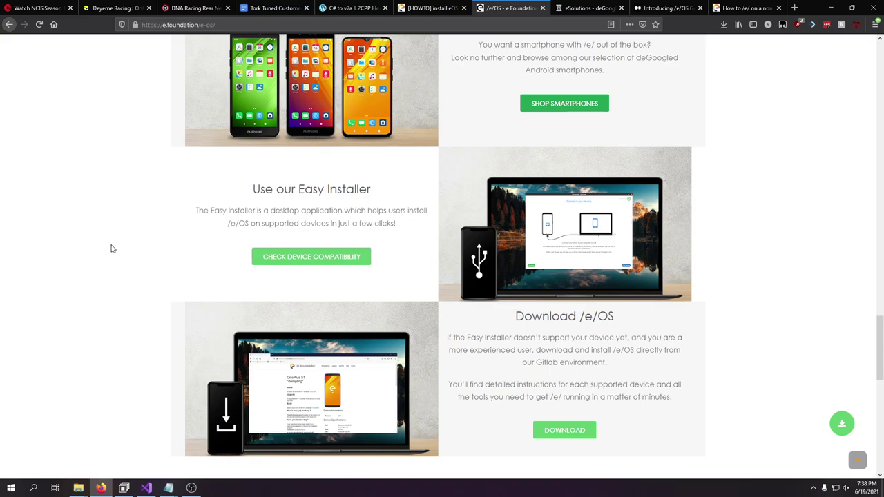
# Follow the DOWNLOAD button to the documentation's Smartphone Selector page.
pyautogui.scroll(-2, 112, 248)
pyautogui.scroll(-2, 113, 248)
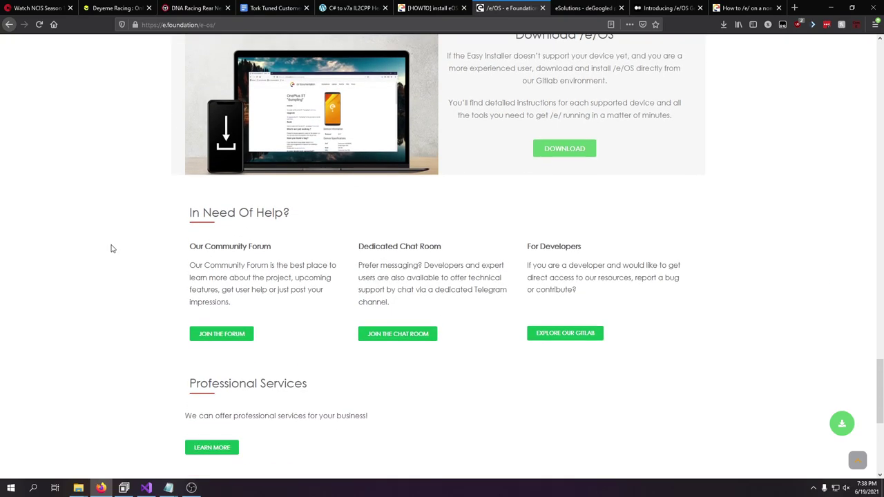
pyautogui.scroll(2, 113, 248)
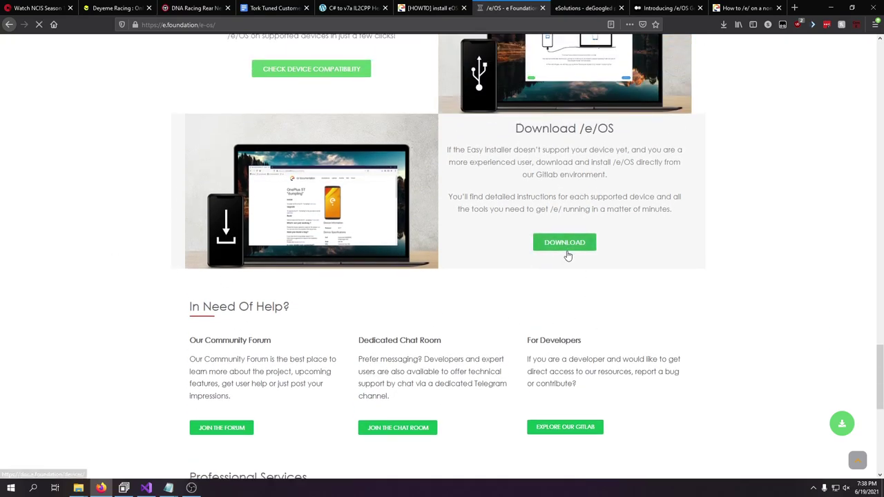
pyautogui.click(567, 256)
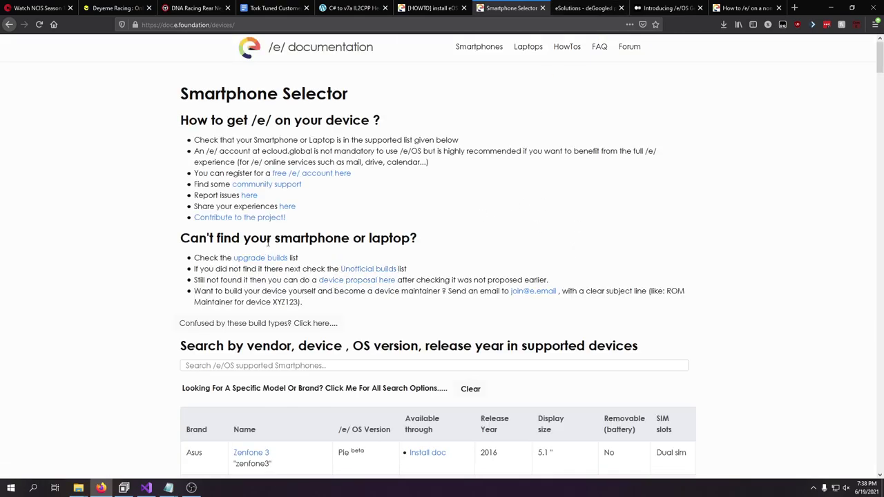
# Scroll through the Smartphone Selector table, highlighting the Nexus 6 row along the way.
pyautogui.scroll(-5, 99, 260)
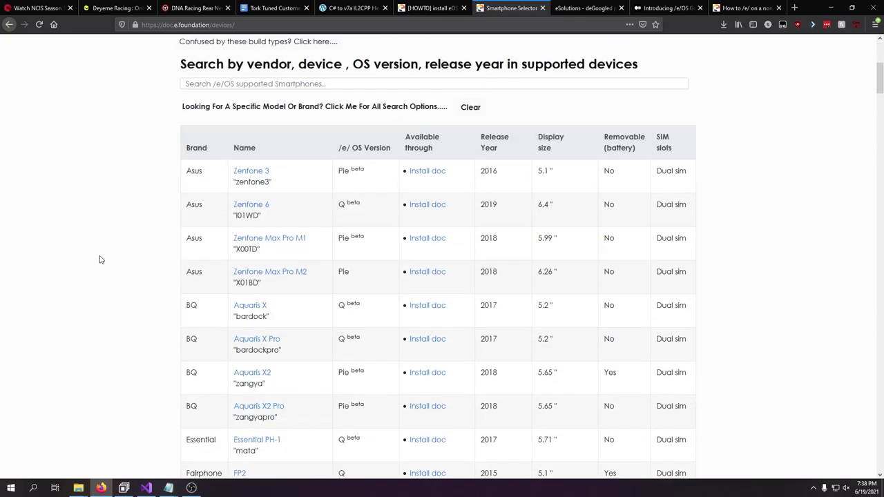
pyautogui.scroll(-1, 99, 258)
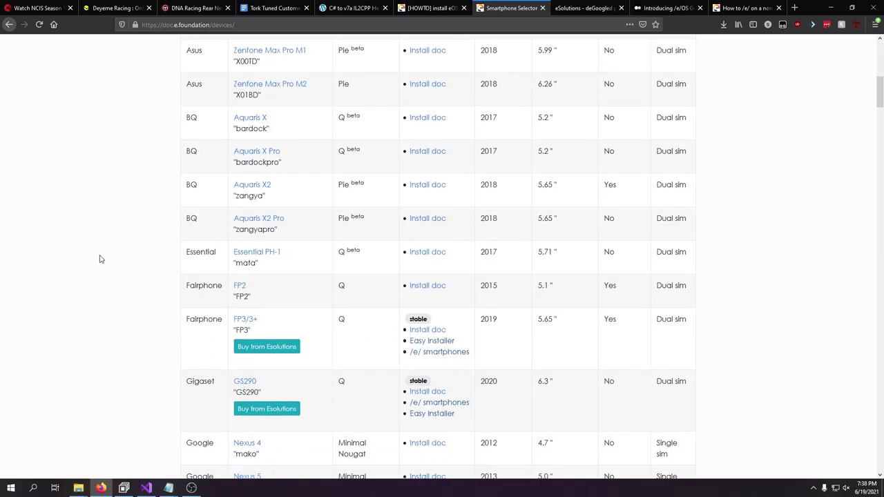
pyautogui.scroll(-5, 100, 259)
pyautogui.scroll(9, 101, 258)
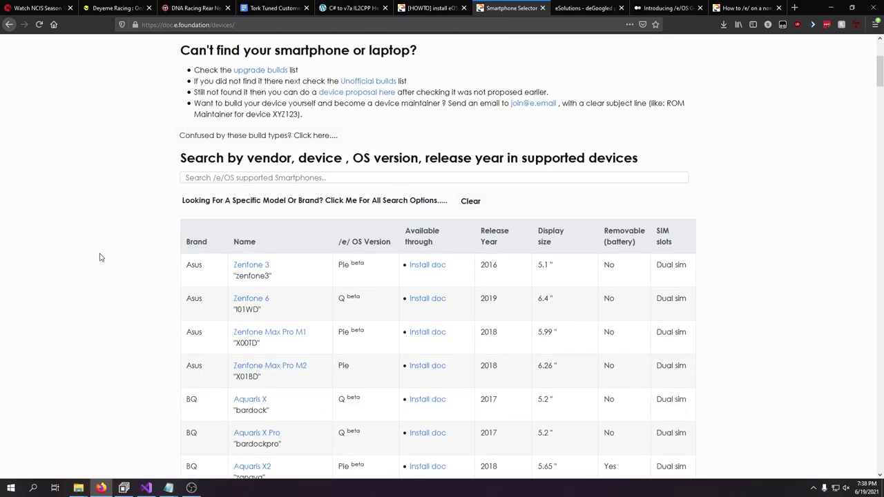
pyautogui.scroll(-10, 100, 257)
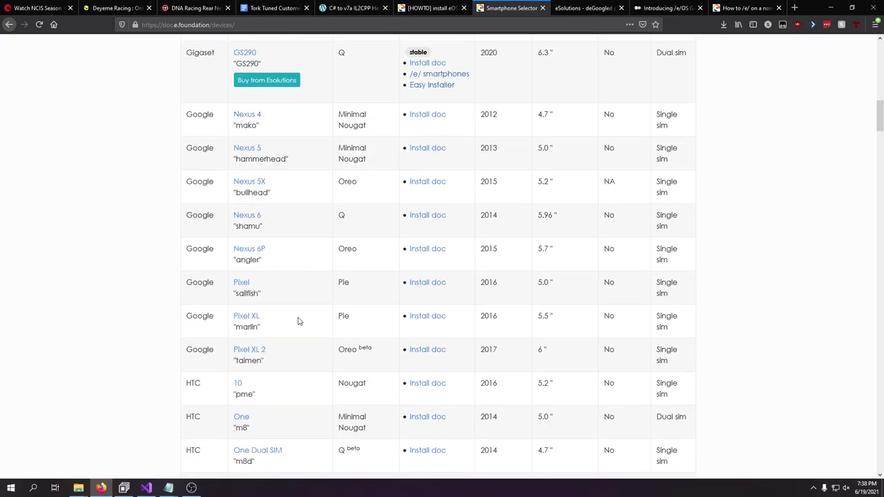
pyautogui.moveTo(349, 216); pyautogui.dragTo(314, 223)
pyautogui.click(314, 222)
pyautogui.scroll(-5, 315, 223)
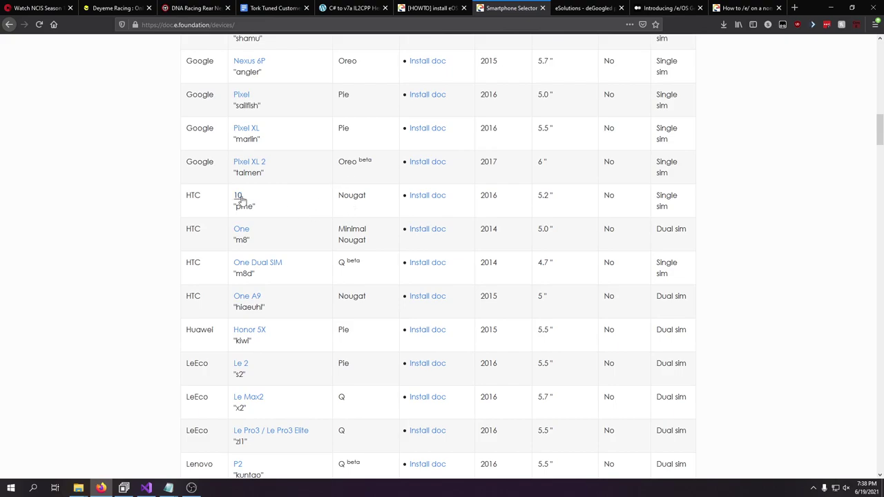
pyautogui.moveTo(294, 312)
pyautogui.scroll(-20, 294, 312)
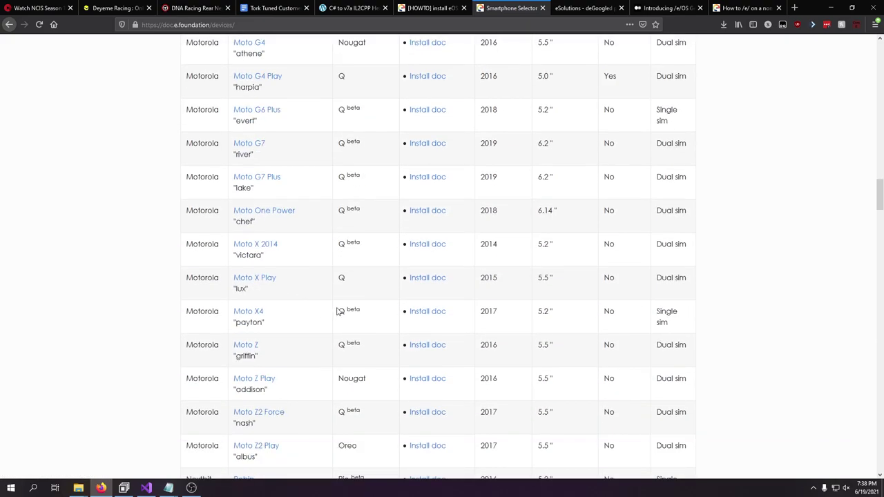
pyautogui.scroll(-10, 325, 311)
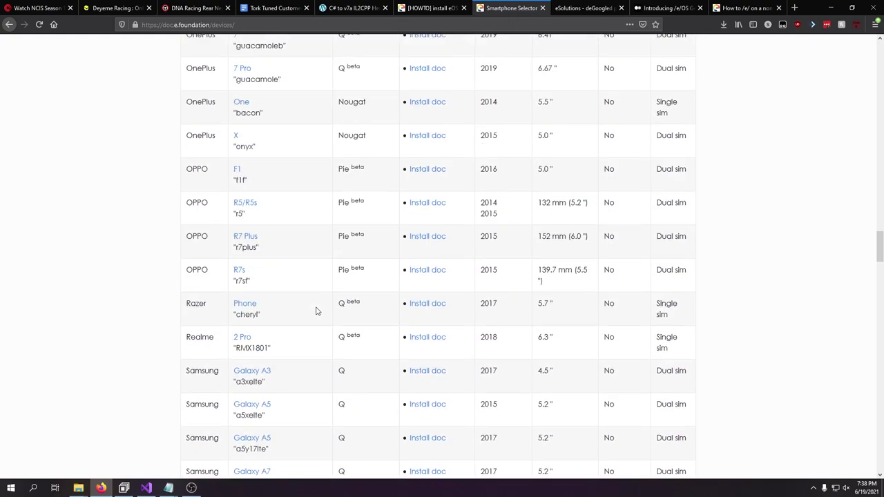
pyautogui.scroll(4, 300, 173)
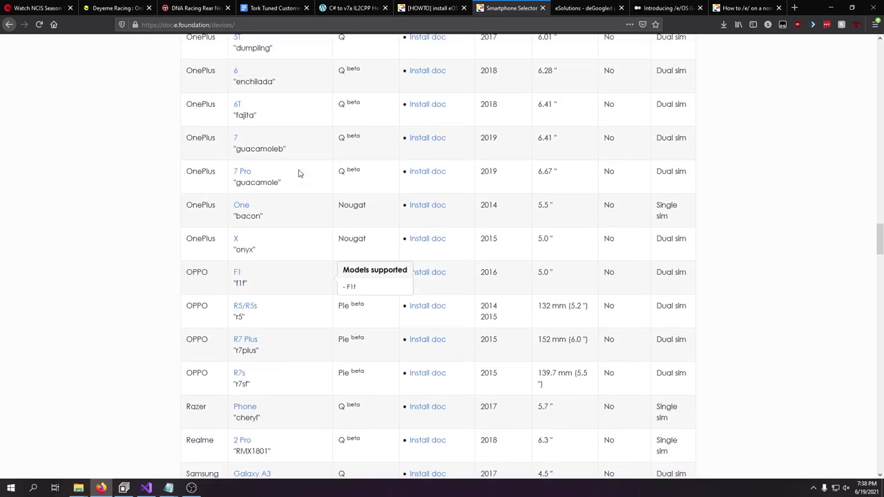
pyautogui.scroll(5, 300, 174)
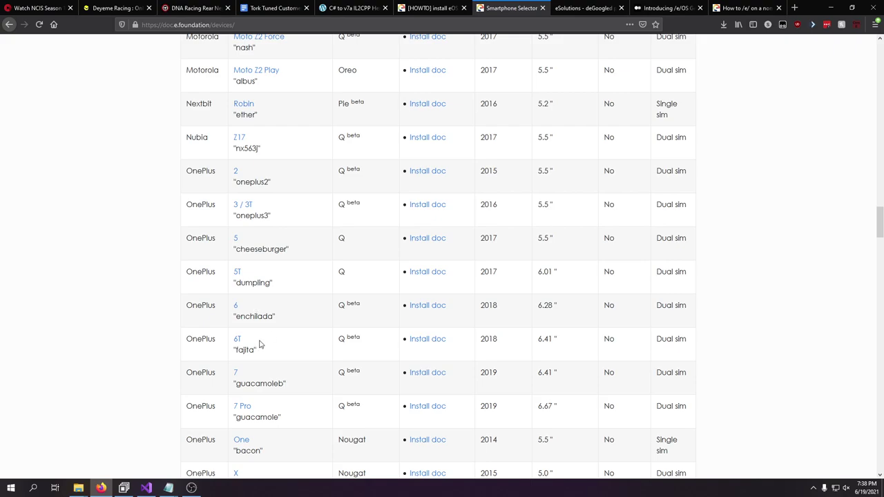
# Highlight the OnePlus 6T entry's Q beta and fajita details, then scroll on toward the Samsung rows.
pyautogui.moveTo(260, 344); pyautogui.dragTo(227, 341)
pyautogui.click(302, 362)
pyautogui.moveTo(376, 345); pyautogui.dragTo(300, 339)
pyautogui.click(300, 341)
pyautogui.scroll(-15, 300, 341)
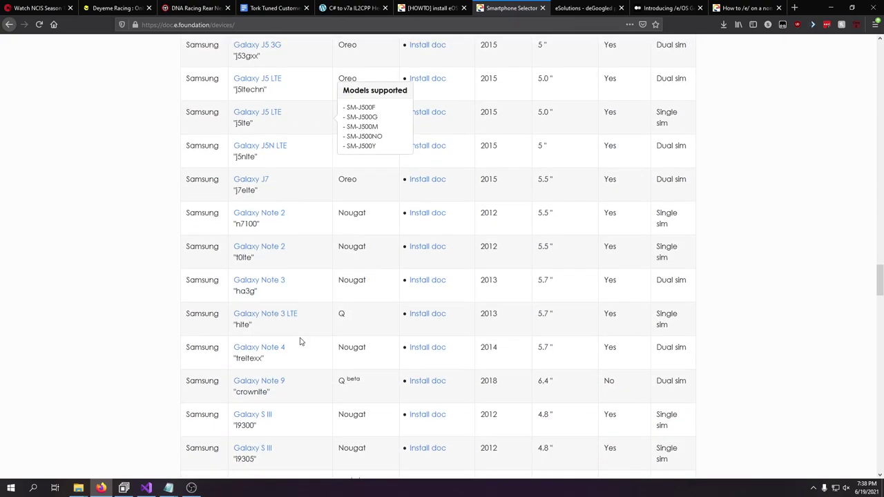
pyautogui.scroll(-15, 338, 337)
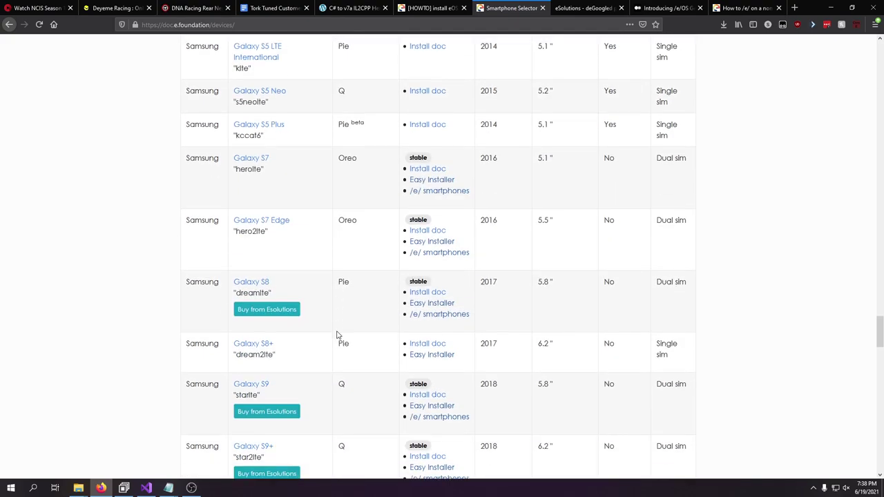
# View the eSolutions shop page, then minimize Firefox to reveal the eOS-UNIVERSAL folder.
pyautogui.click(666, 8)
pyautogui.click(587, 8)
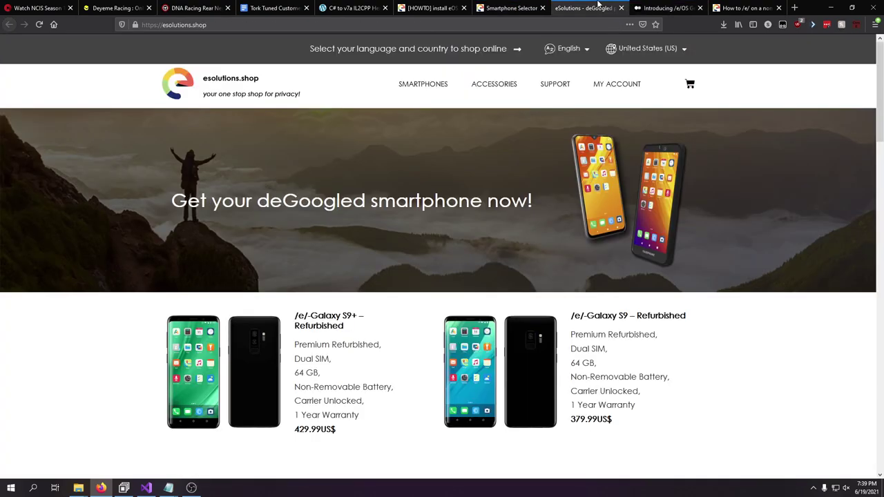
pyautogui.scroll(-3, 371, 338)
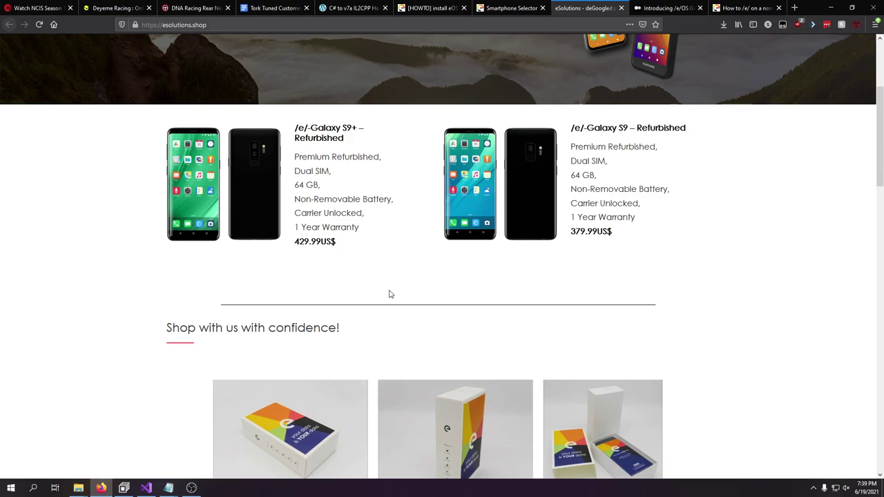
pyautogui.click(830, 8)
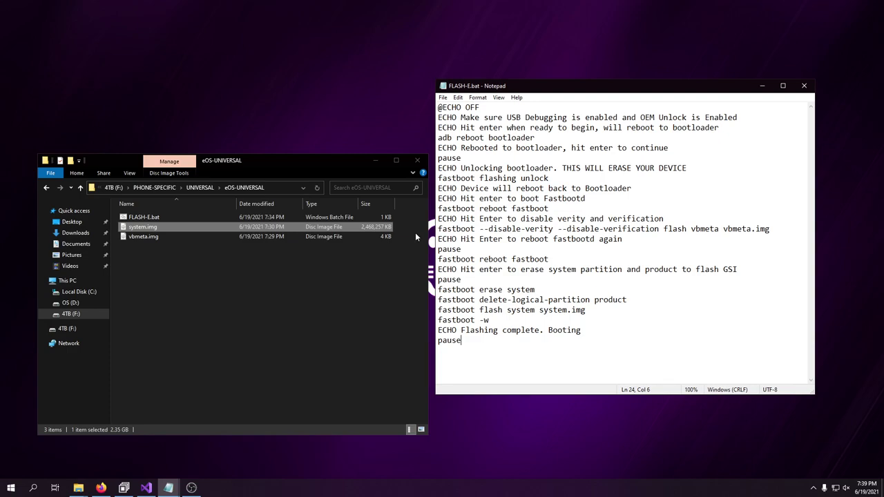
# Run FLASH-E.bat and continue past both pauses until the bootloader unlock returns OKAY.
pyautogui.doubleClick(149, 217)
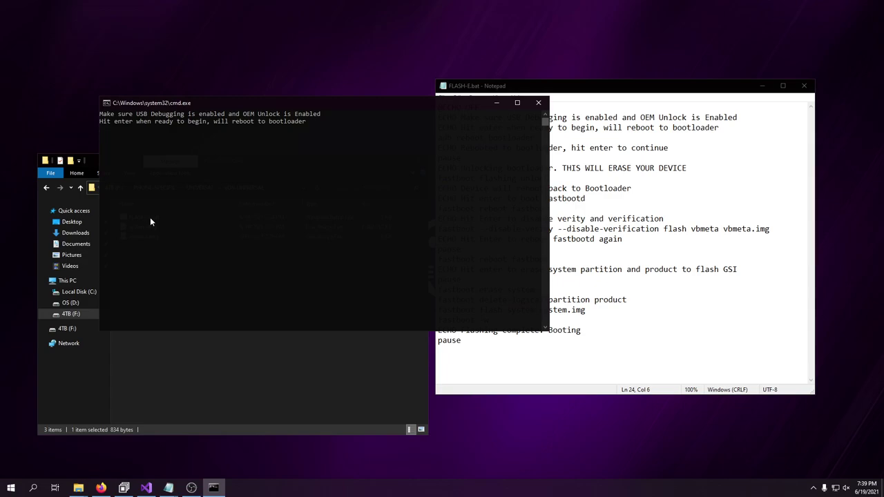
pyautogui.press('Return')
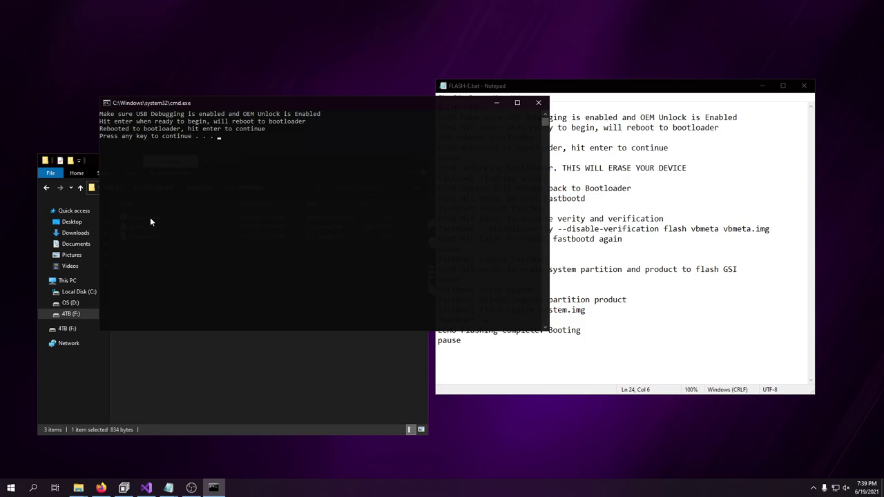
pyautogui.press('Return')
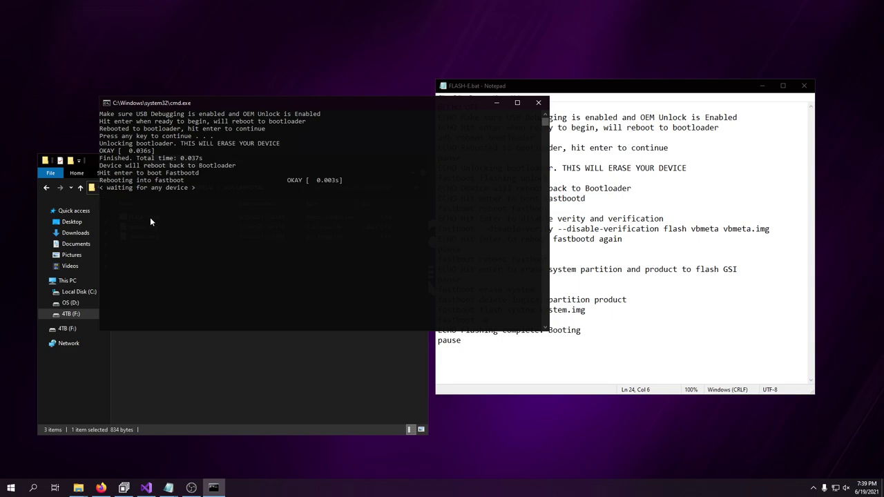
# Close the stalled FLASH-E.bat console and return to the eOS-UNIVERSAL folder.
pyautogui.click(557, 89)
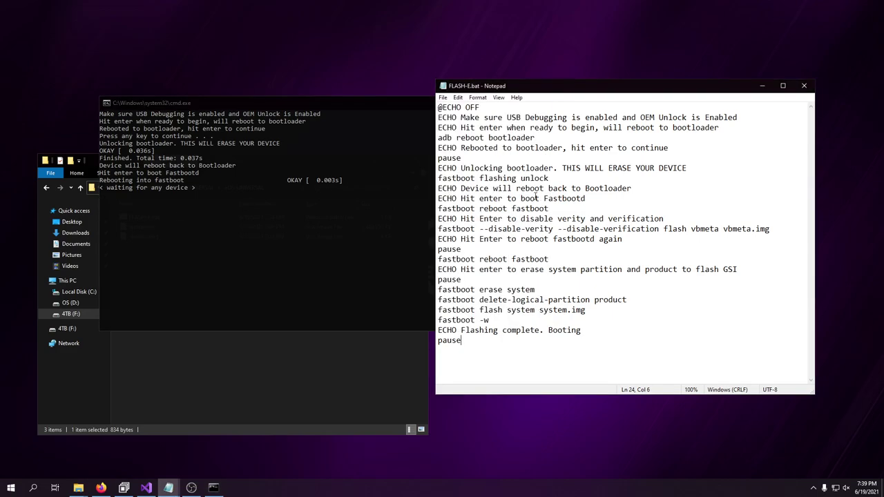
pyautogui.click(241, 223)
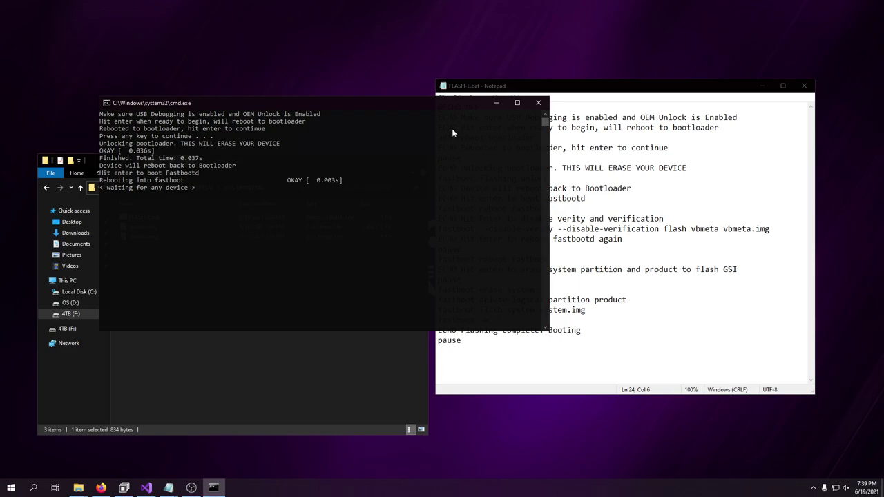
pyautogui.click(539, 104)
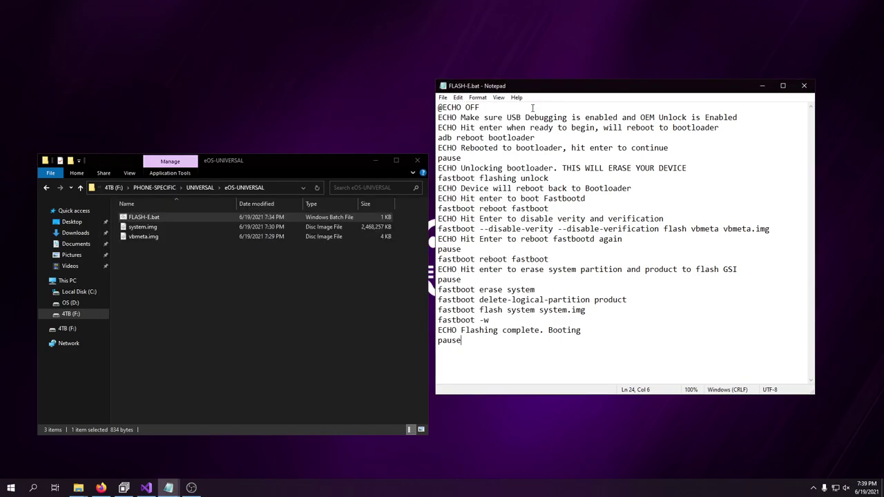
pyautogui.click(191, 488)
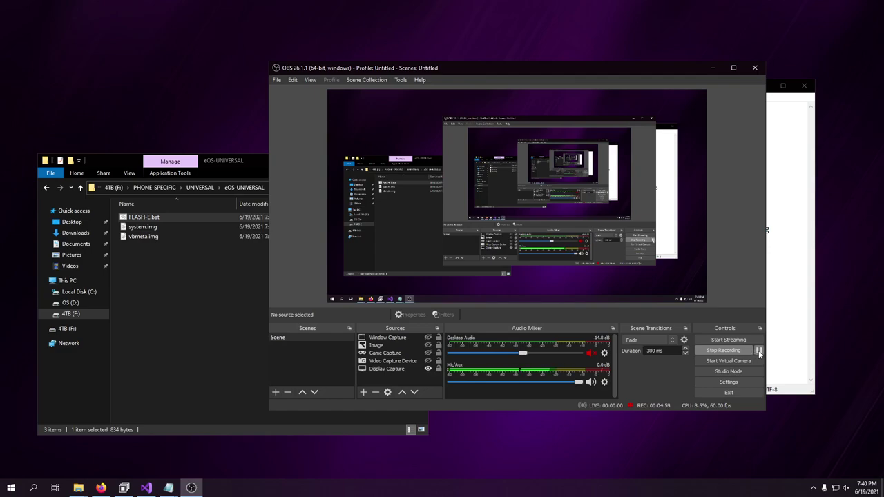
pyautogui.click(706, 67)
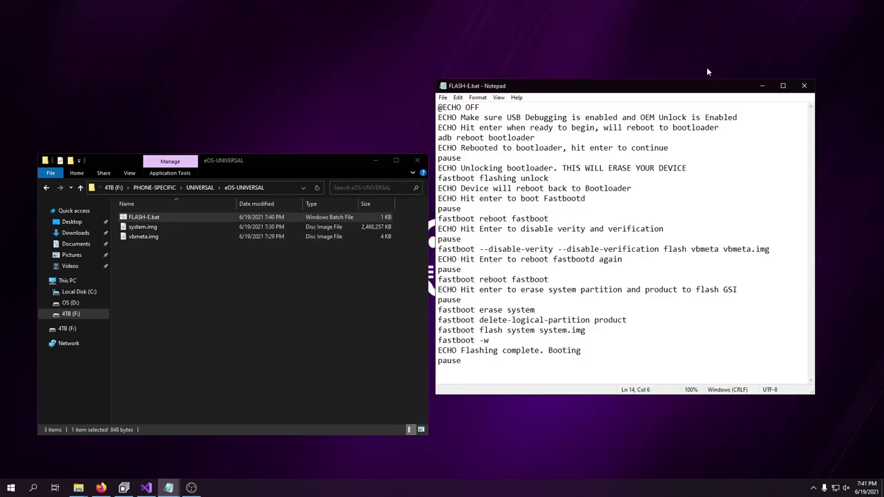
pyautogui.click(138, 220)
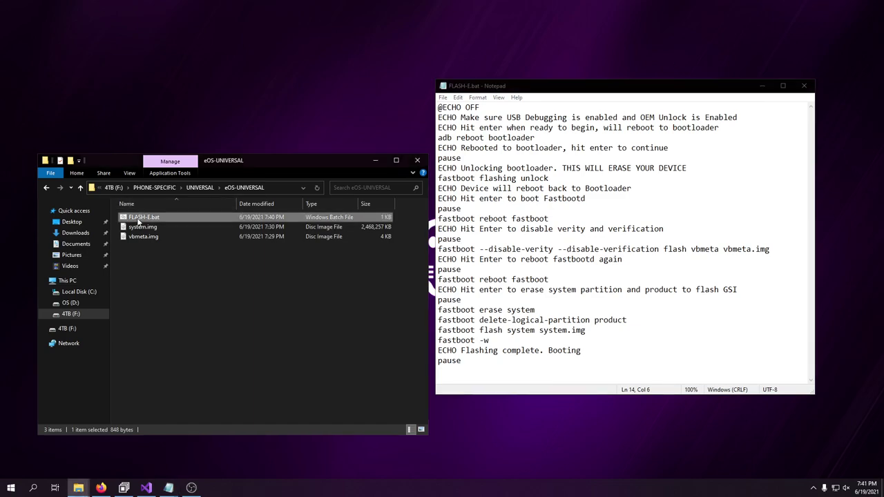
# Rerun the edited FLASH-E.bat through both pauses to the bootloader unlock.
pyautogui.doubleClick(138, 221)
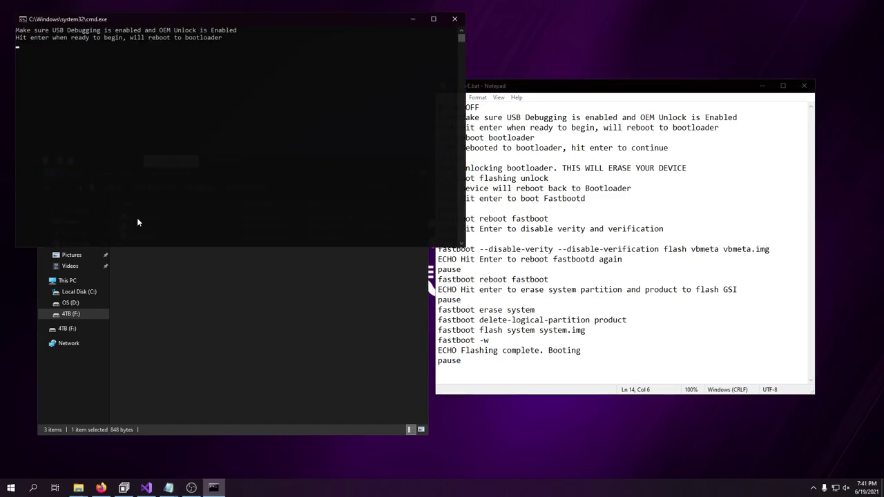
pyautogui.press('Return')
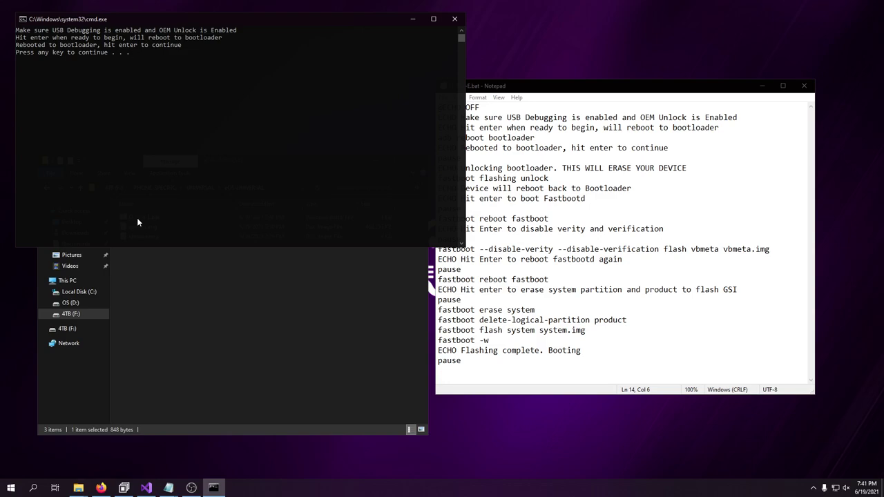
pyautogui.press('Return')
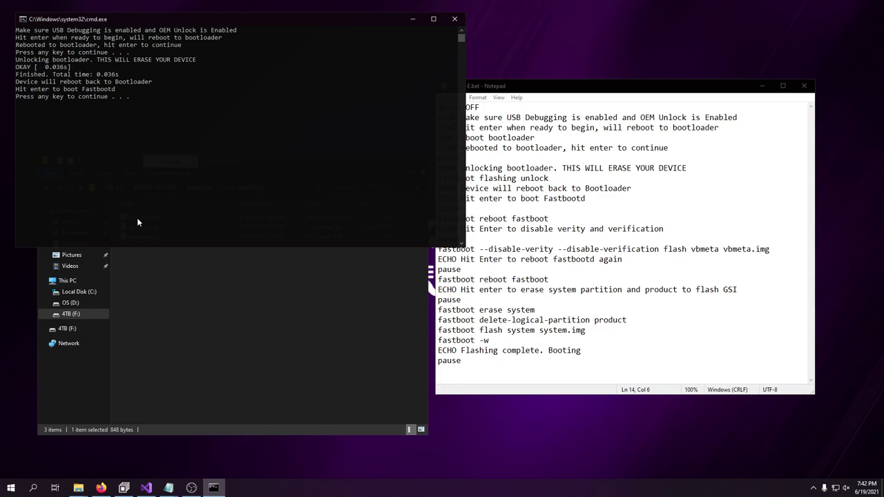
# Run 'adb devices' in a new administrator Command Prompt, which shows no attached devices.
pyautogui.press('super')
pyautogui.write('cmd')
pyautogui.hotkey('ctrl', 'shift', 'Return')
pyautogui.write('adb devices')
pyautogui.press('Return')
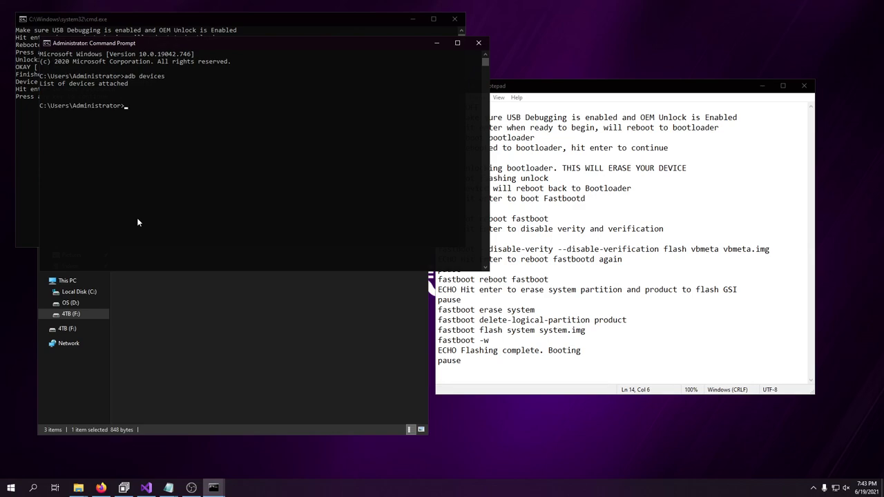
# Resume FLASH-E.bat through flashing vbmeta and rebooting to fastbootd, until system_b is erased and reflashed.
pyautogui.click(479, 45)
pyautogui.click(271, 148)
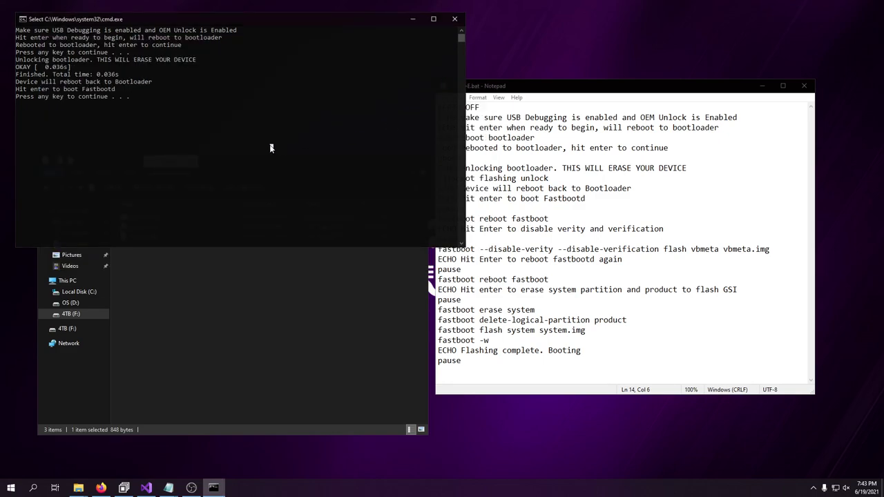
pyautogui.press('Return')
pyautogui.press('Return')
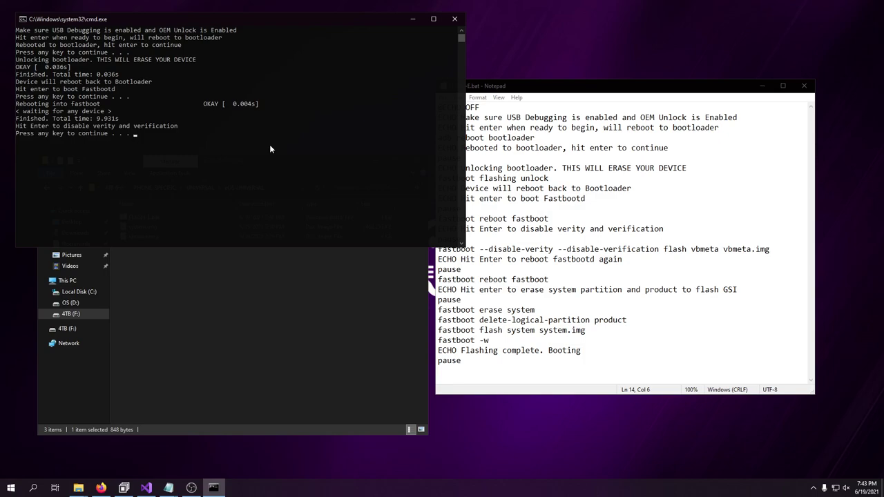
pyautogui.press('Return')
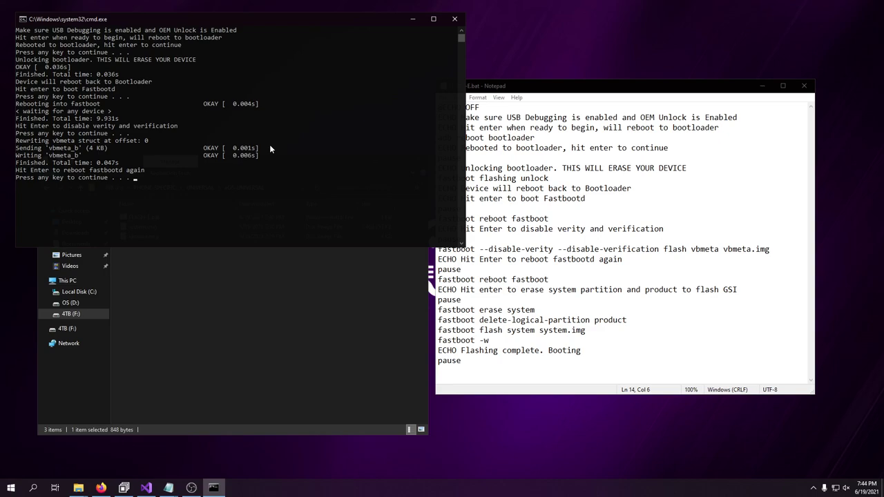
pyautogui.press('Return')
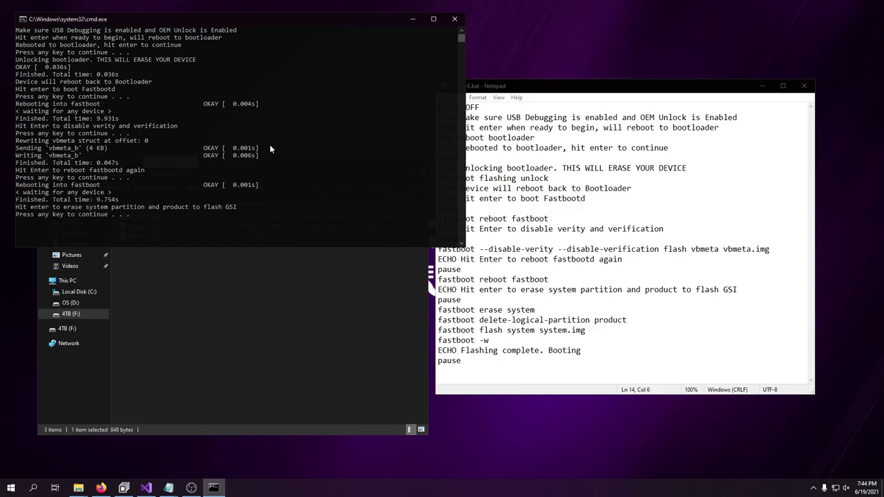
pyautogui.press('Return')
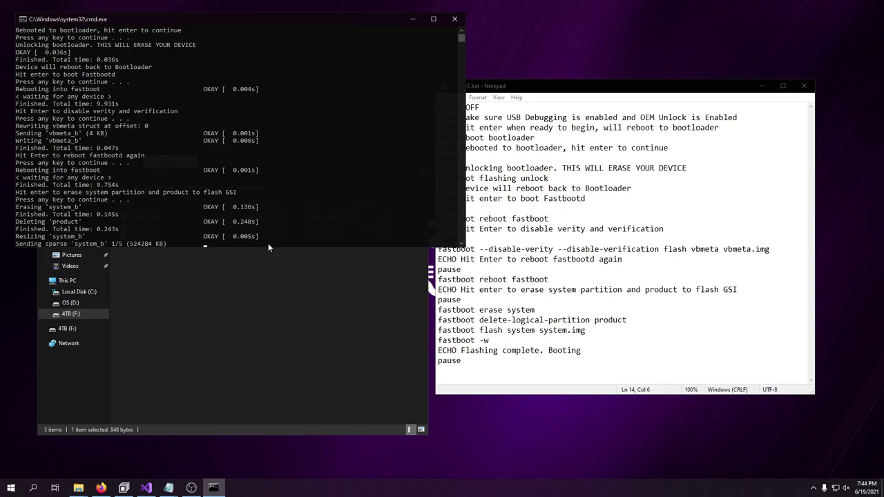
# Pause the OBS recording and check system.img in the eOS-UNIVERSAL folder beside FLASH-E.bat.
pyautogui.click(192, 487)
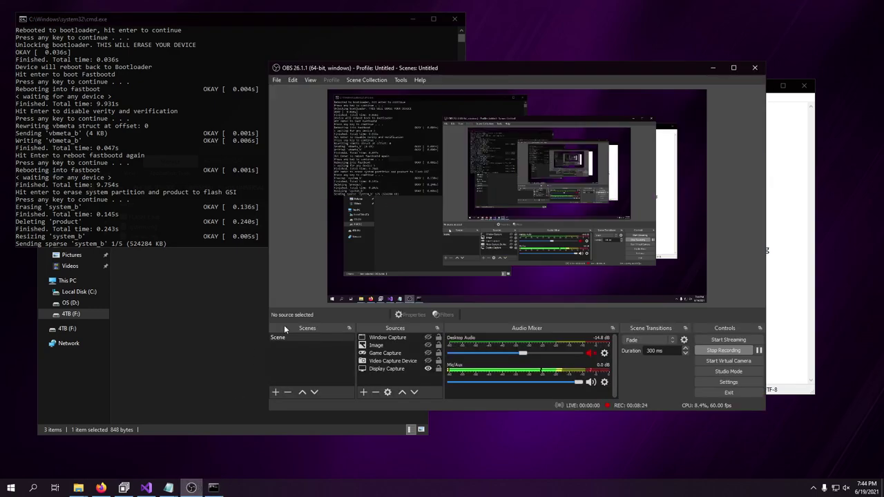
pyautogui.click(759, 352)
pyautogui.click(759, 352)
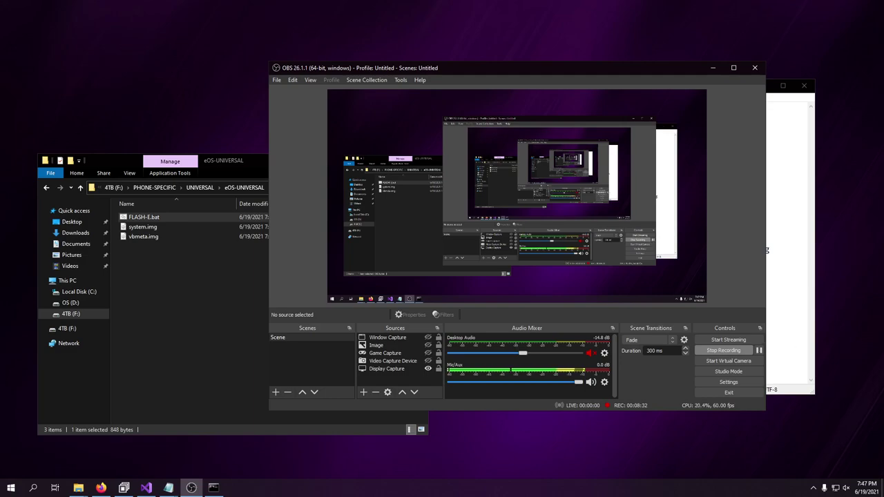
pyautogui.click(787, 340)
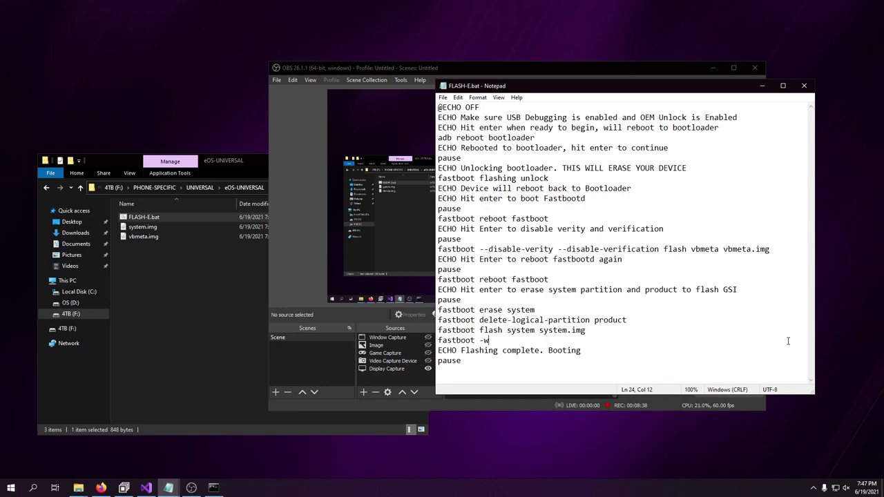
pyautogui.click(155, 226)
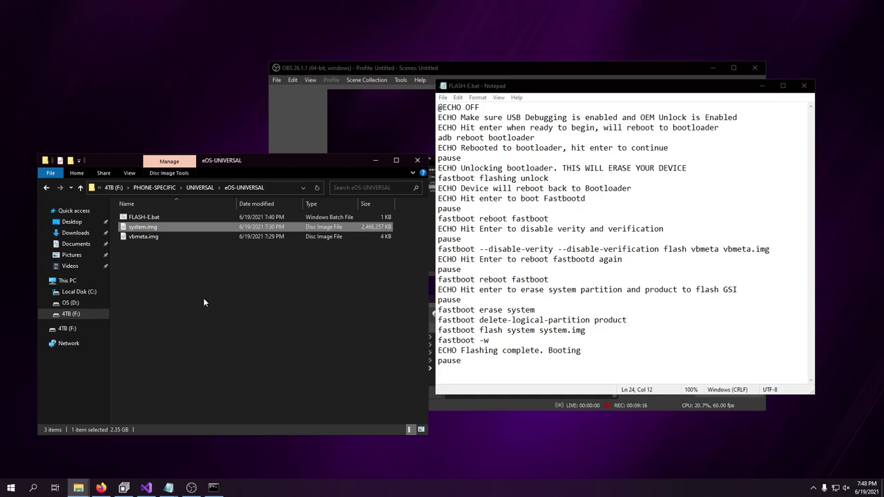
# Resume the OBS recording, minimize OBS and swipe the mirrored /e/OS home screen.
pyautogui.click(417, 67)
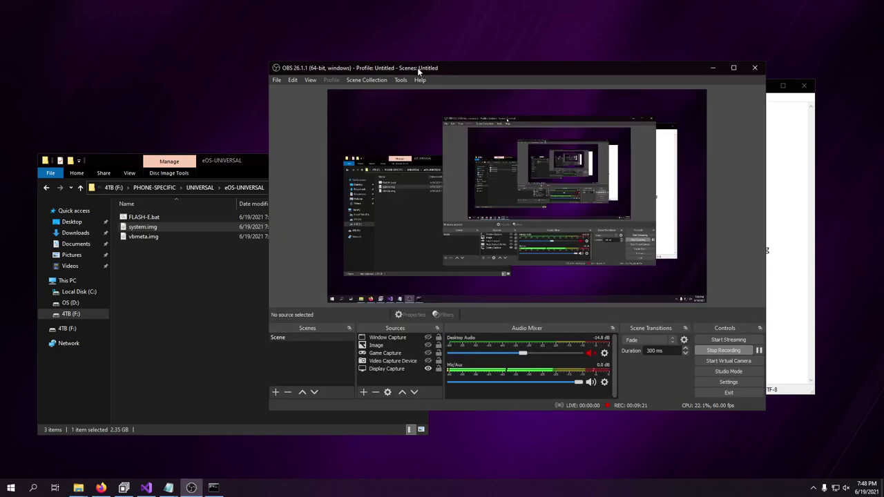
pyautogui.click(759, 351)
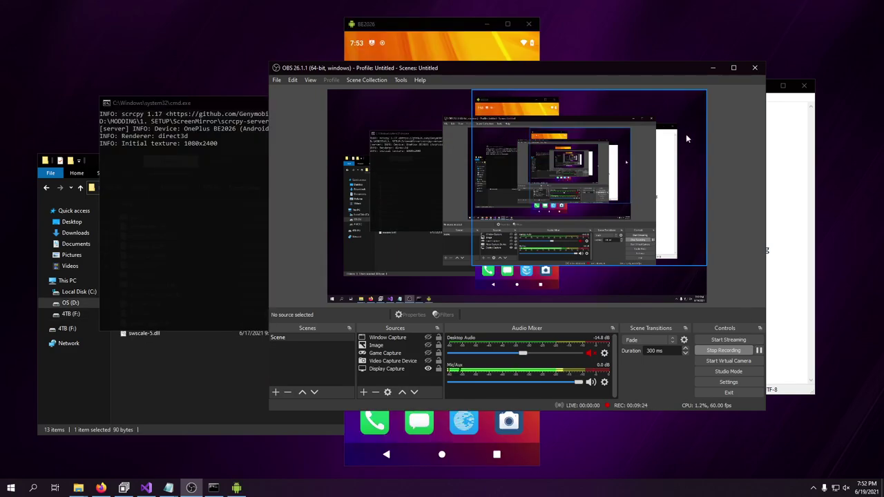
pyautogui.click(712, 68)
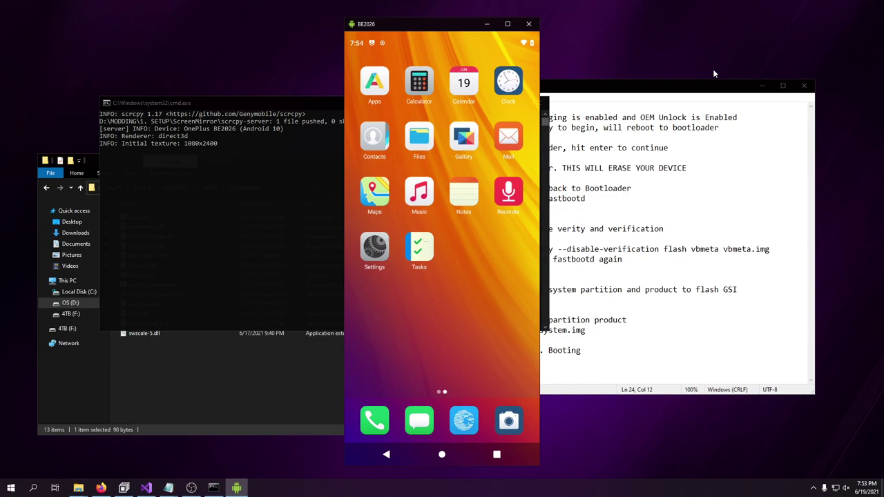
pyautogui.moveTo(435, 224); pyautogui.dragTo(419, 306)
# Open the phone's Settings and lower the screen brightness slider toward 29%.
pyautogui.click(375, 254)
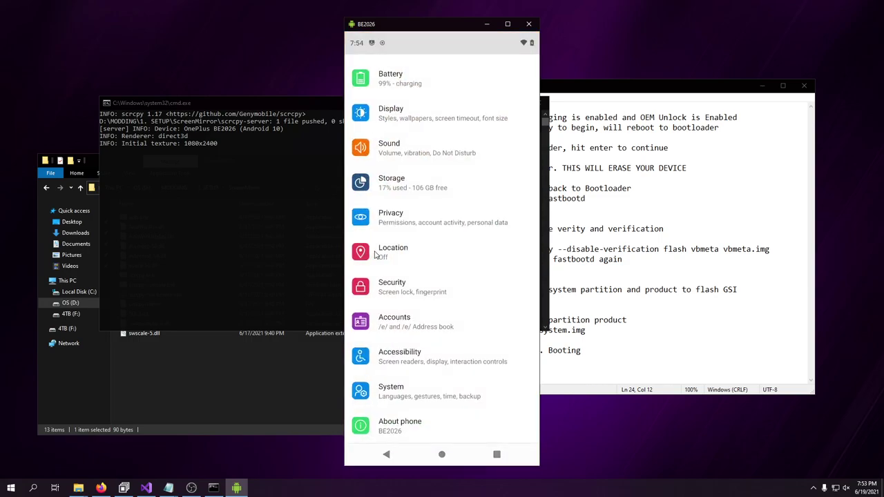
pyautogui.scroll(3, 421, 97)
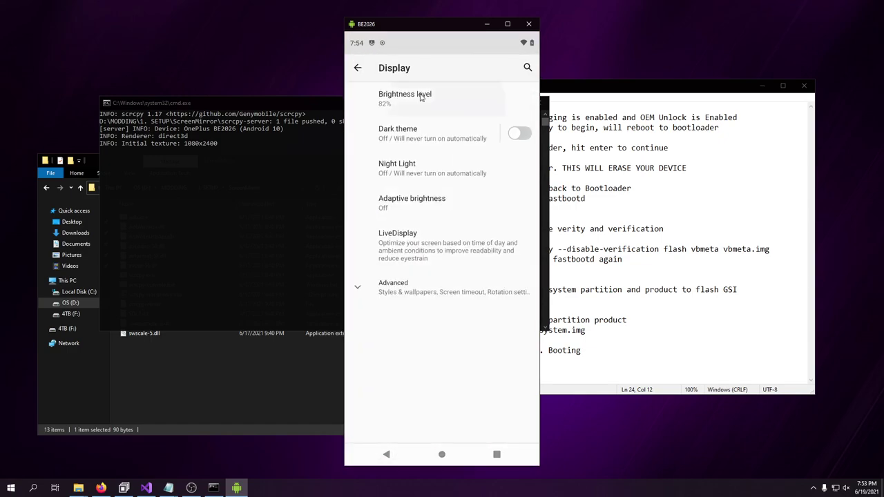
pyautogui.click(420, 97)
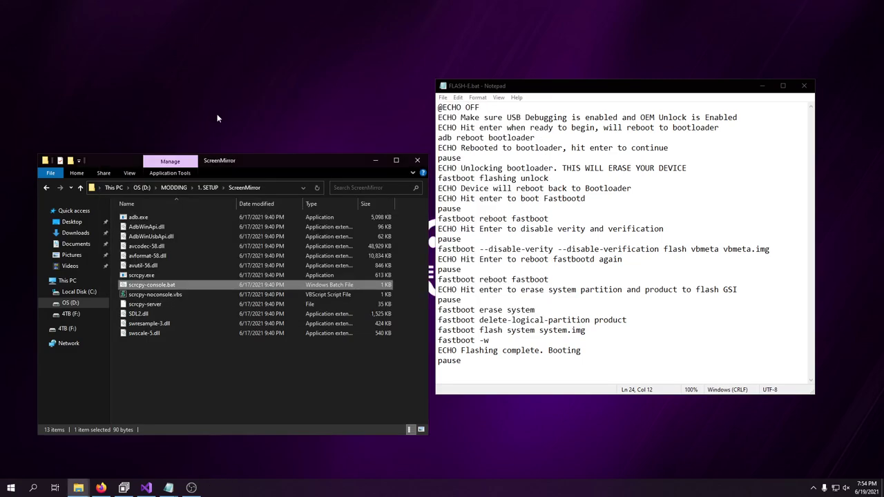
# Relaunch the phone mirror by running scrcpy-console.bat.
pyautogui.doubleClick(174, 284)
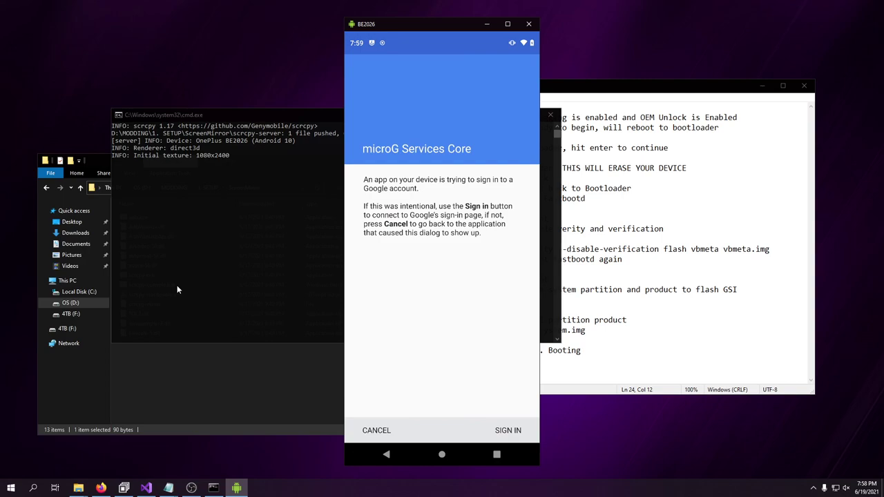
# Bring microg.org forward in Firefox, scroll down to Sponsors, then back to the top.
pyautogui.click(191, 488)
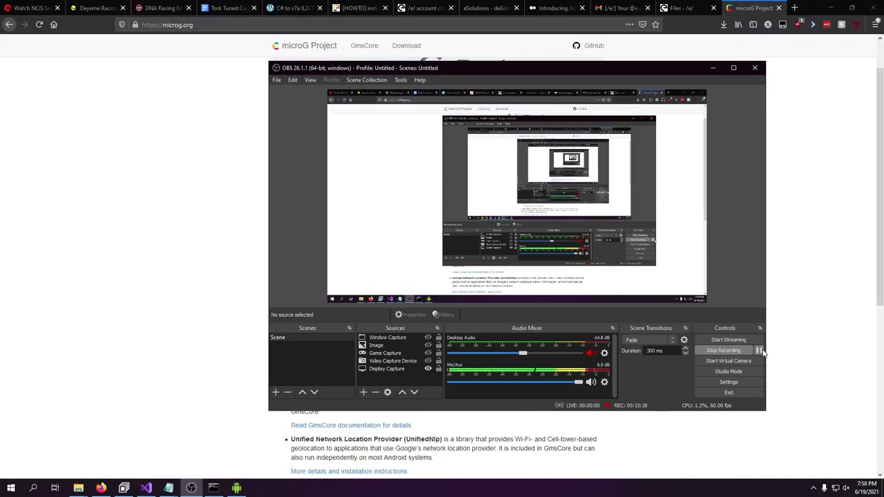
pyautogui.click(823, 338)
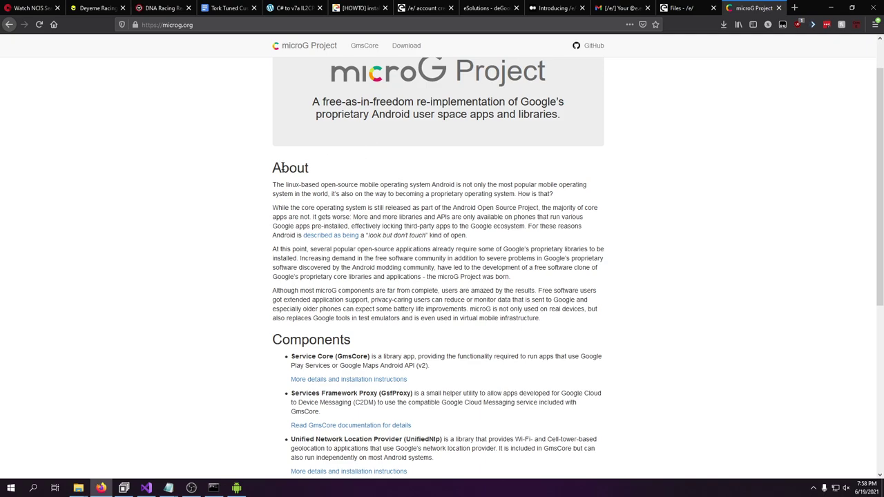
pyautogui.scroll(-4, 111, 299)
pyautogui.scroll(-4, 109, 295)
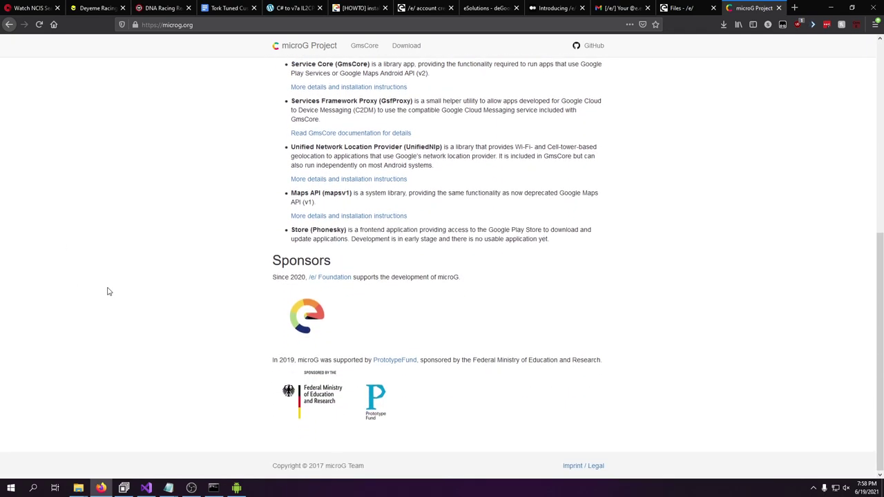
pyautogui.scroll(3, 107, 291)
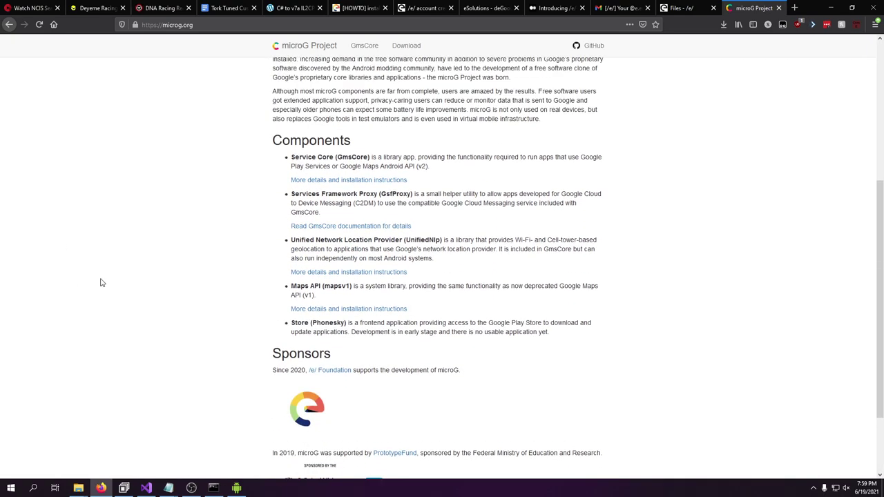
pyautogui.scroll(5, 101, 282)
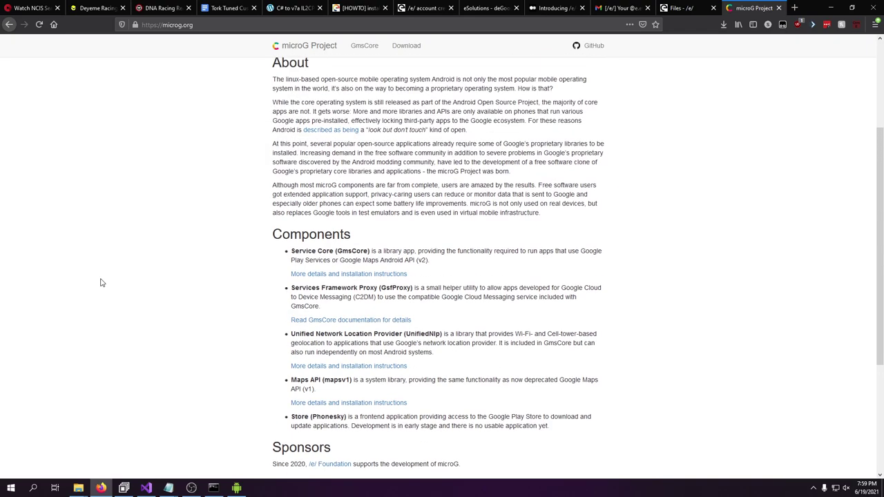
pyautogui.scroll(2, 102, 282)
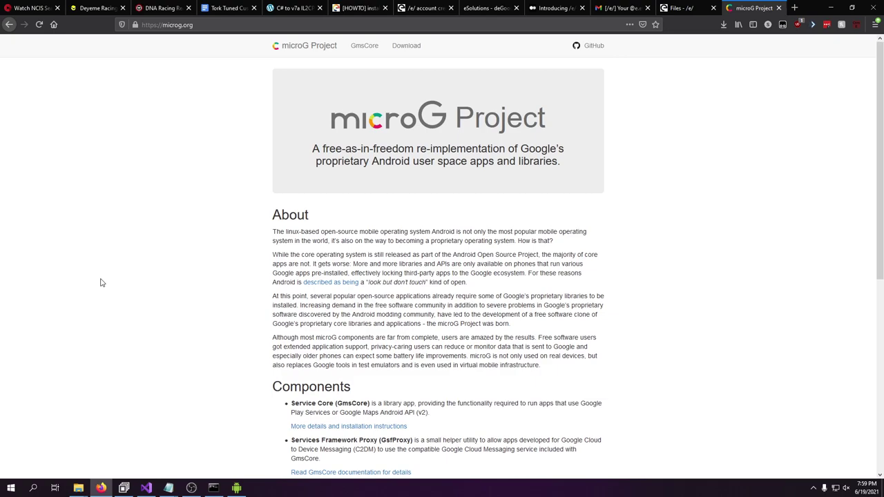
# Minimize Firefox and OBS to uncover the scrcpy phone mirror.
pyautogui.click(824, 4)
pyautogui.click(712, 69)
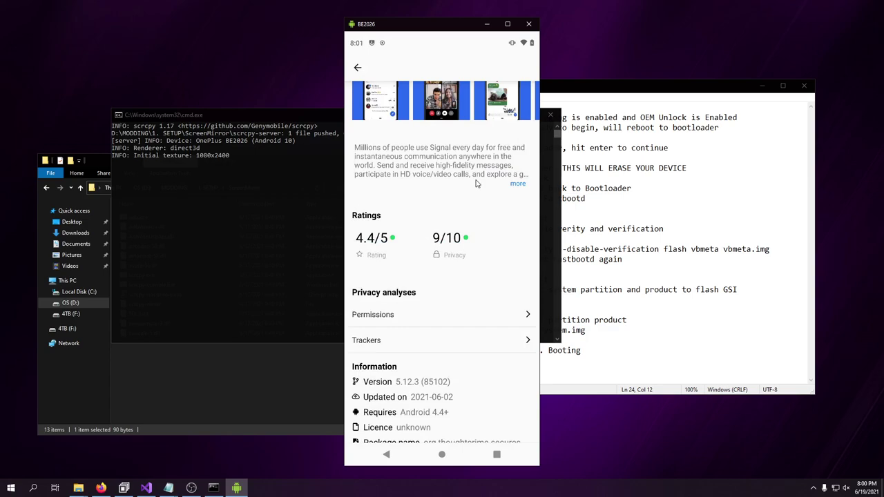
# Leave Signal's listing and glance at the WhatsApp Messenger and WeShare Car Sharing store pages.
pyautogui.rightClick(475, 183)
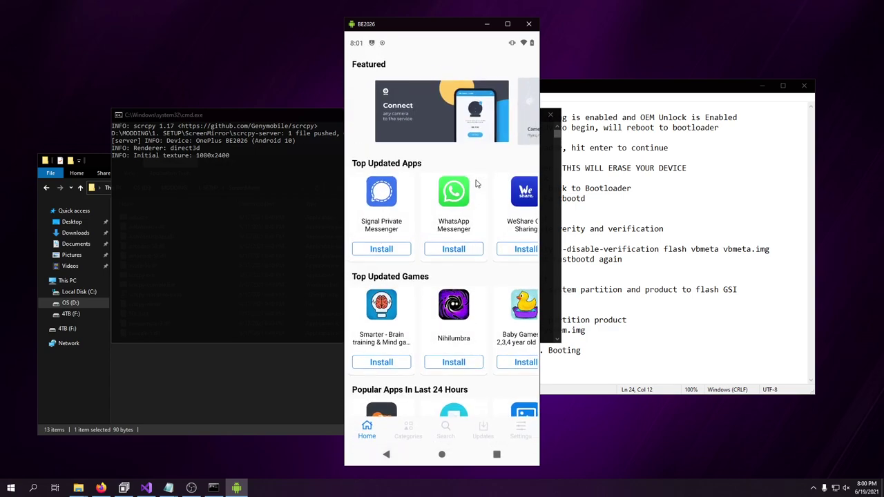
pyautogui.click(475, 183)
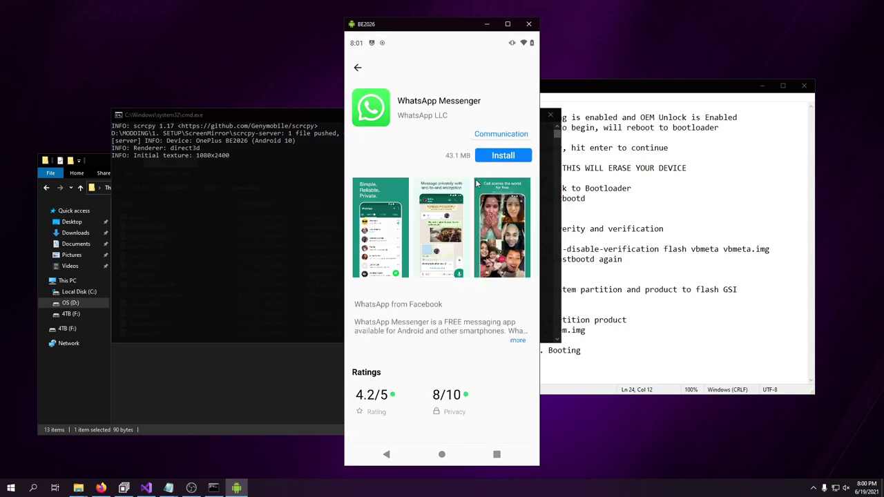
pyautogui.rightClick(474, 179)
pyautogui.hscroll(5, 475, 183)
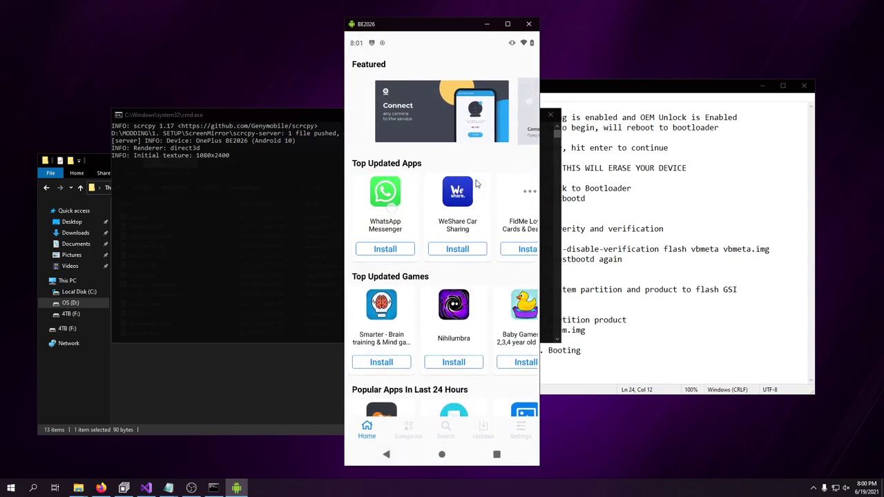
pyautogui.hscroll(-4, 475, 183)
pyautogui.click(475, 183)
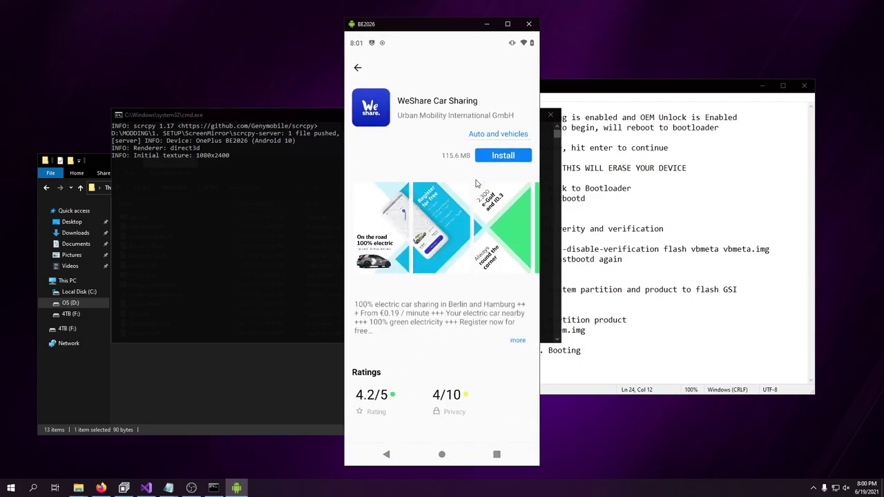
pyautogui.rightClick(475, 182)
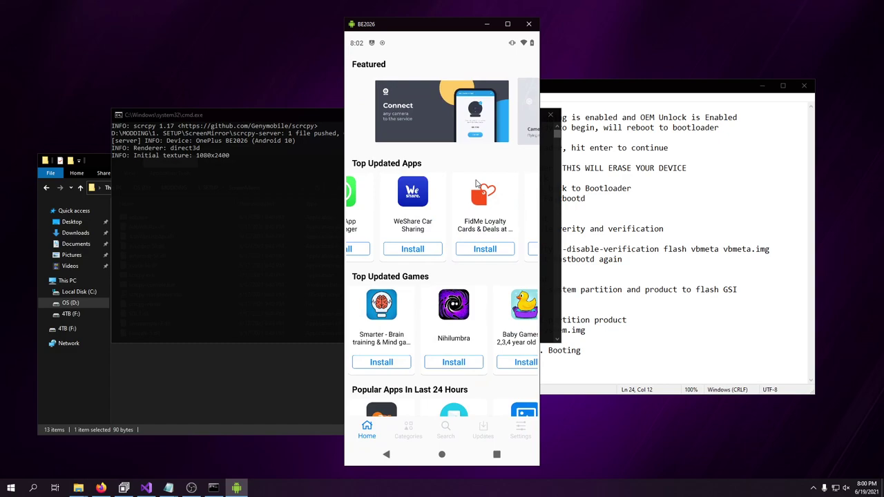
# Scroll through the store rows, view the Online GO app page and return.
pyautogui.scroll(-5, 475, 183)
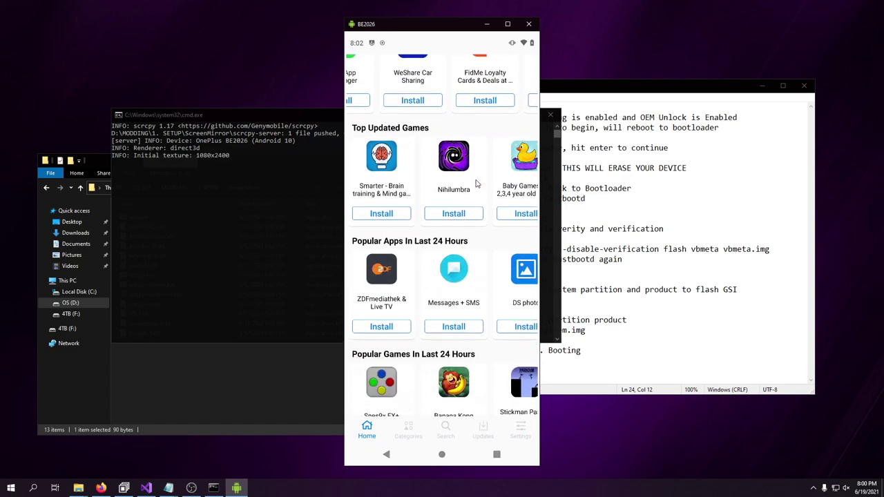
pyautogui.hscroll(2, 475, 183)
pyautogui.hscroll(2, 475, 183)
pyautogui.hscroll(2, 475, 183)
pyautogui.hscroll(4, 475, 183)
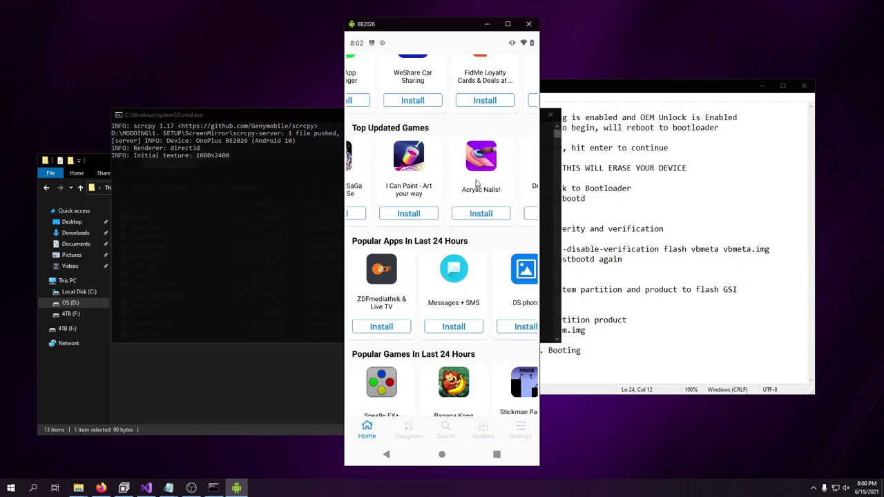
pyautogui.hscroll(4, 475, 183)
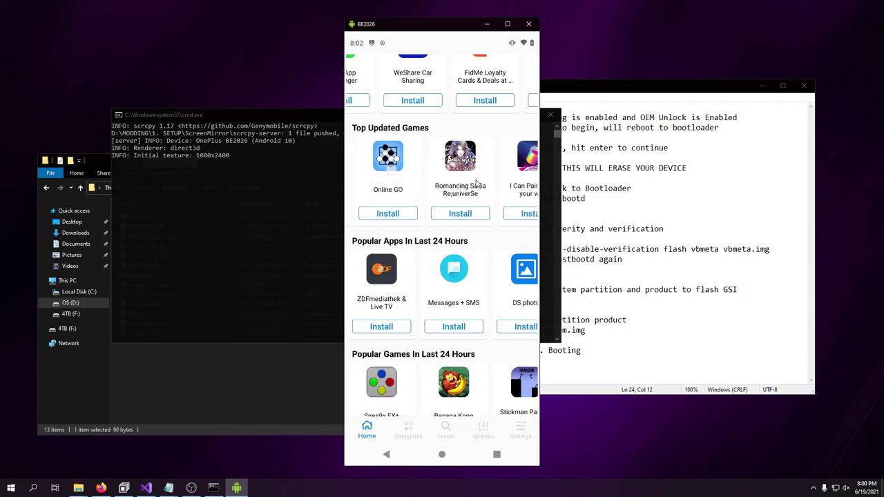
pyautogui.click(475, 183)
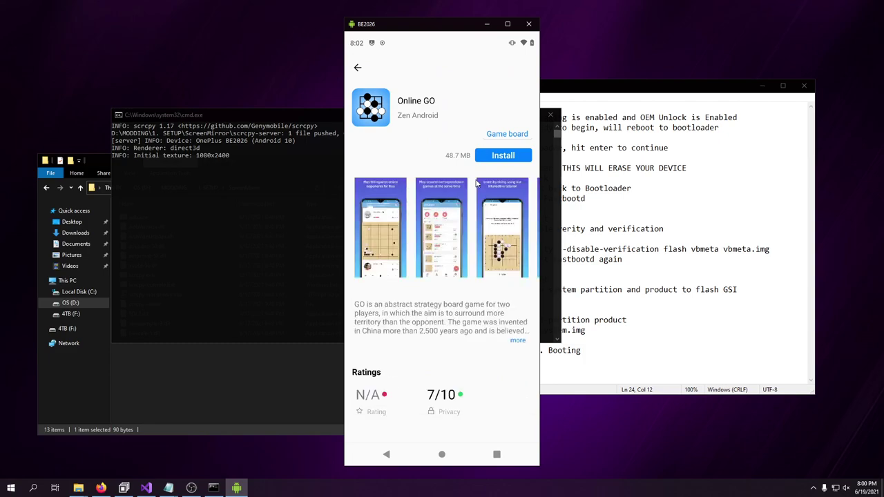
pyautogui.rightClick(475, 183)
# View the Snes9x EX+ app page and return to the store home.
pyautogui.scroll(-5, 475, 183)
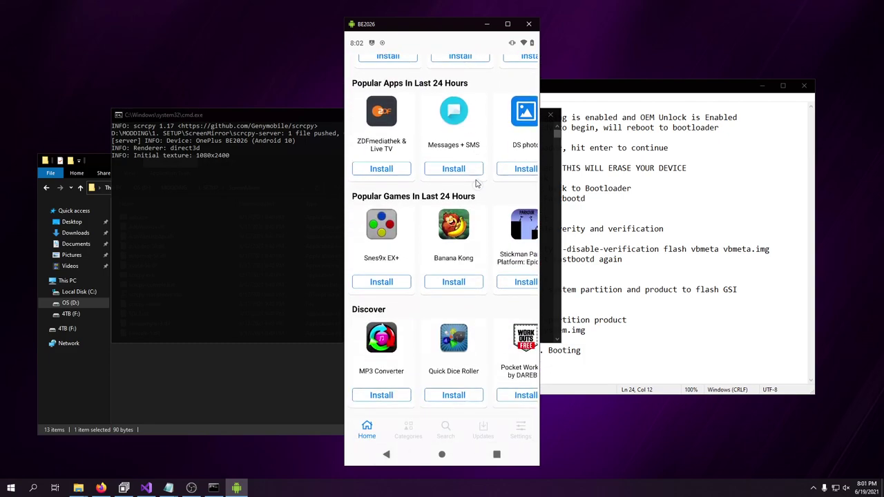
pyautogui.click(389, 238)
pyautogui.scroll(-3, 475, 183)
pyautogui.scroll(2, 475, 183)
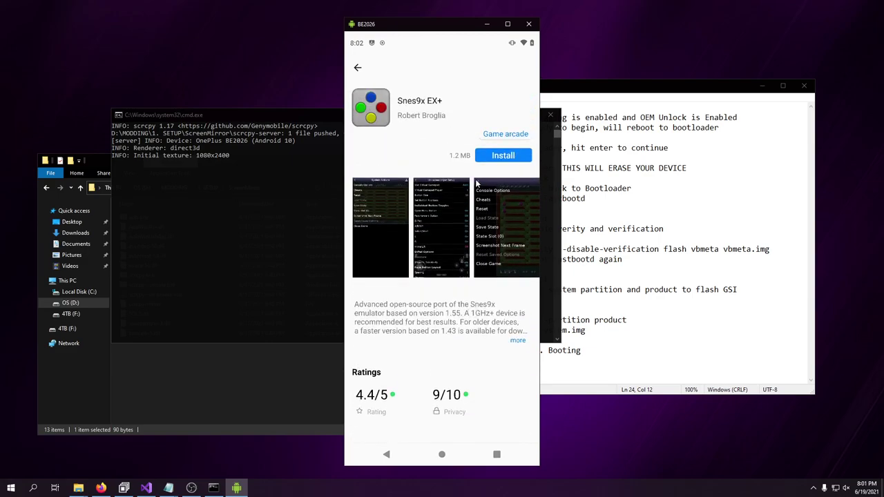
pyautogui.rightClick(475, 183)
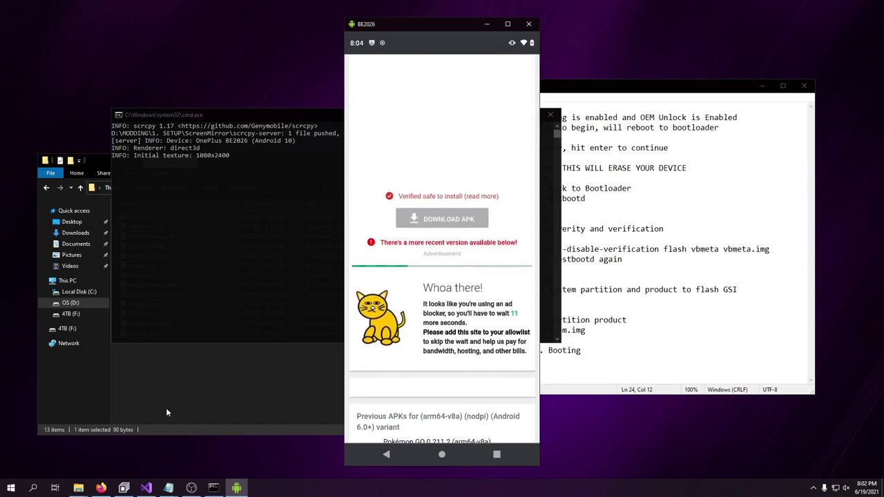
# Navigate from MODDING and PHONE ROMS to 4TB (F:) > PHONE-SPECIFIC > UNIVERSAL > SETUP.
pyautogui.click(166, 407)
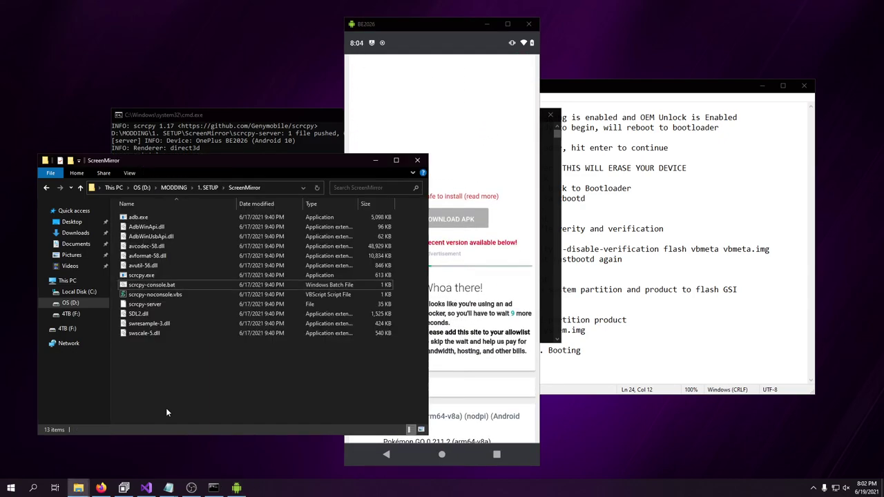
pyautogui.click(173, 188)
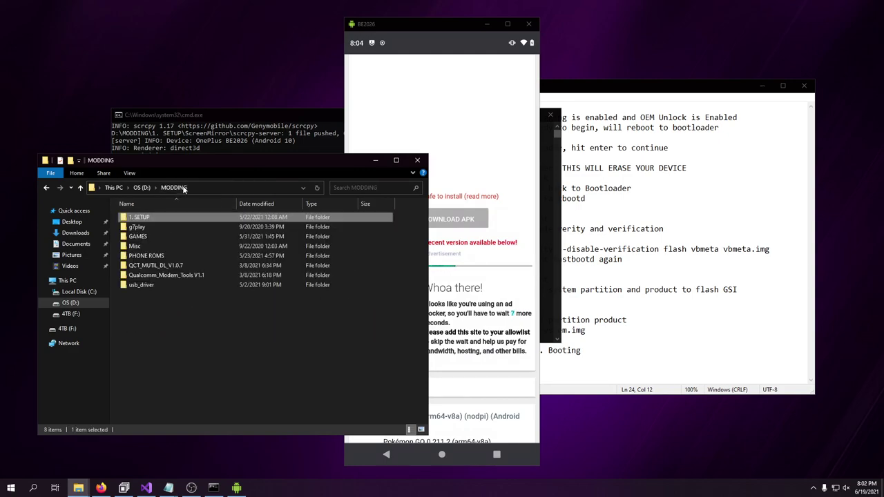
pyautogui.doubleClick(147, 256)
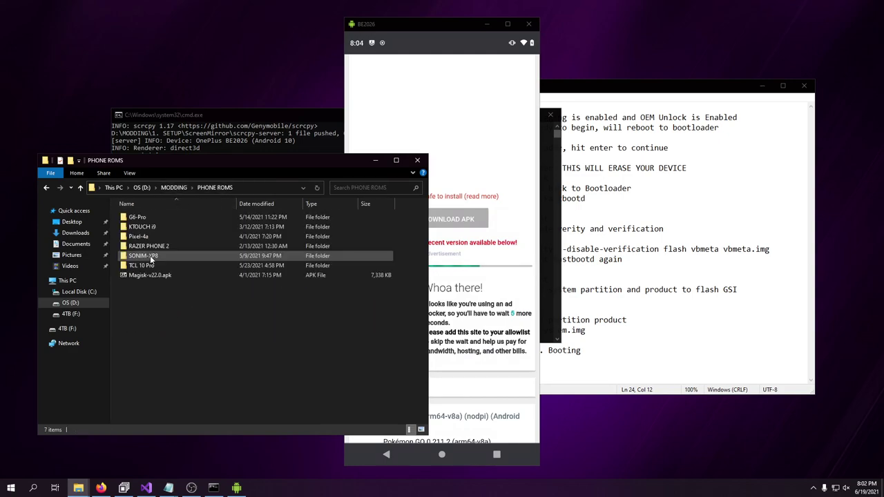
pyautogui.click(70, 314)
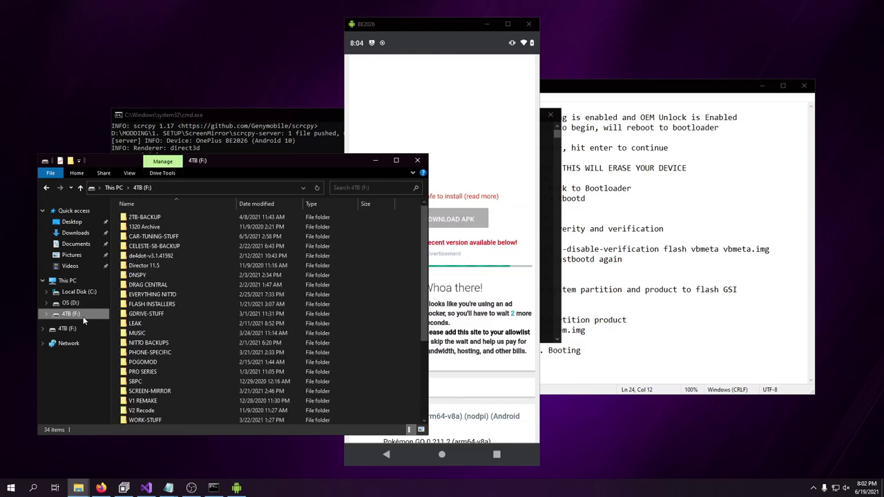
pyautogui.doubleClick(148, 352)
pyautogui.doubleClick(149, 314)
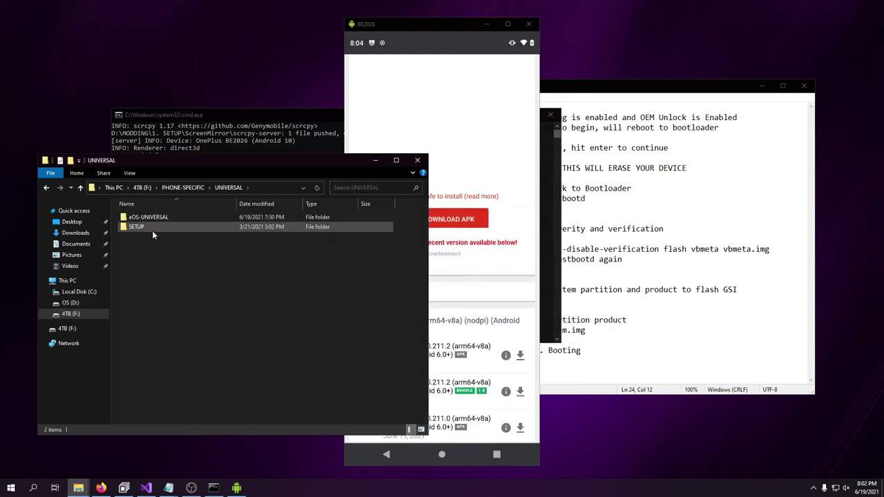
pyautogui.doubleClick(152, 229)
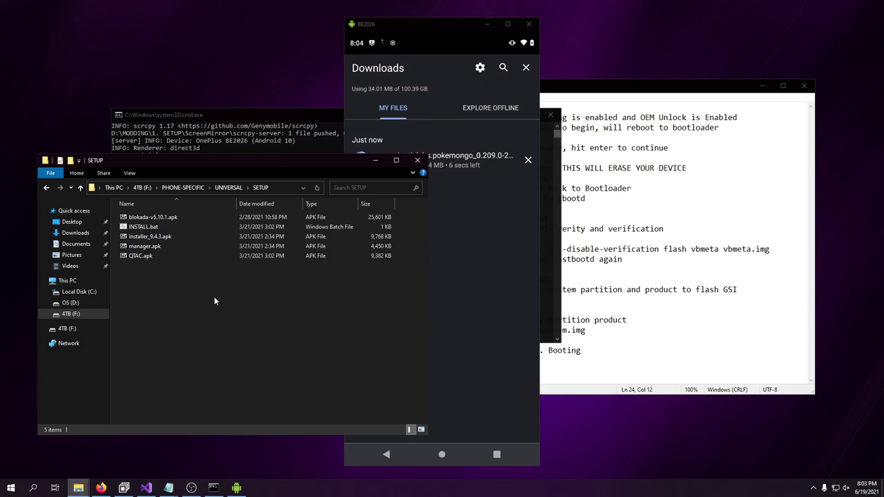
# Delete the blokada line from INSTALL.bat in Notepad, save, then run INSTALL.bat.
pyautogui.rightClick(141, 230)
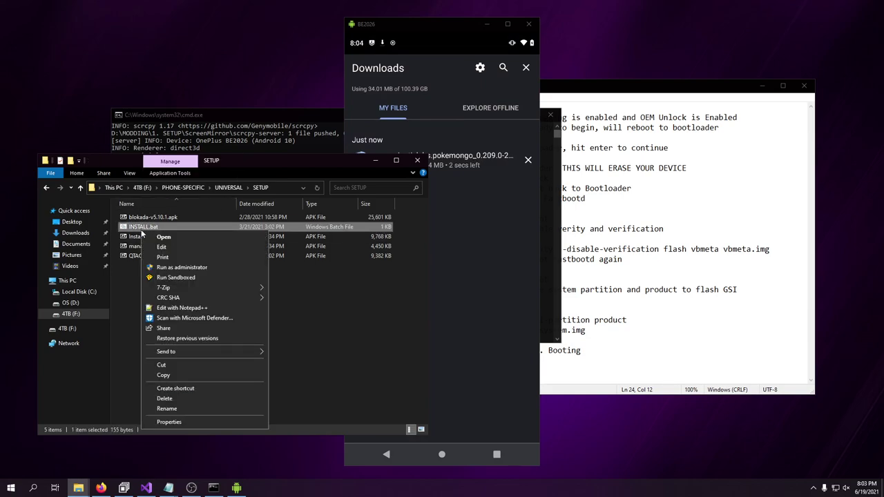
pyautogui.click(162, 246)
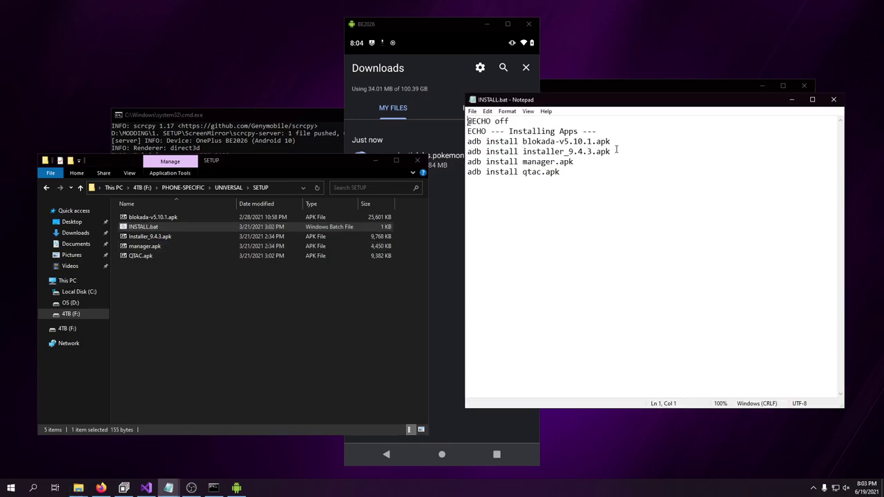
pyautogui.moveTo(616, 147); pyautogui.dragTo(428, 142)
pyautogui.press('BackSpace')
pyautogui.press('BackSpace')
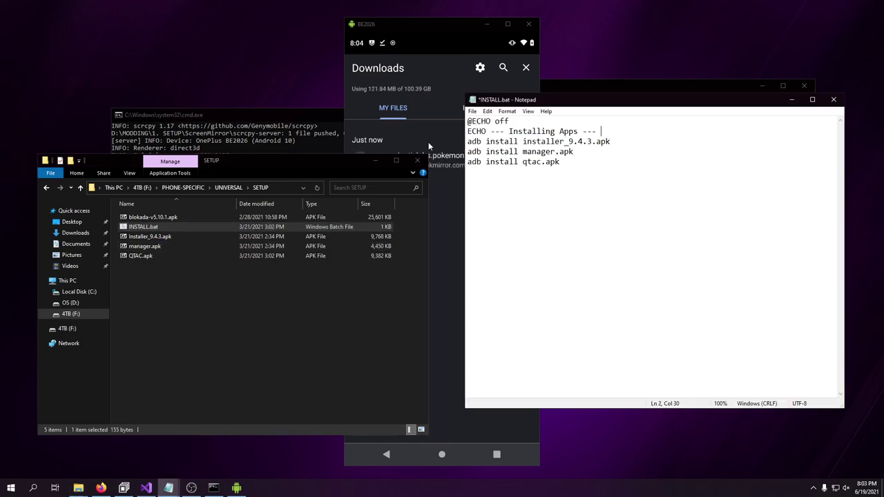
pyautogui.hotkey('ctrl', 's')
pyautogui.click(833, 100)
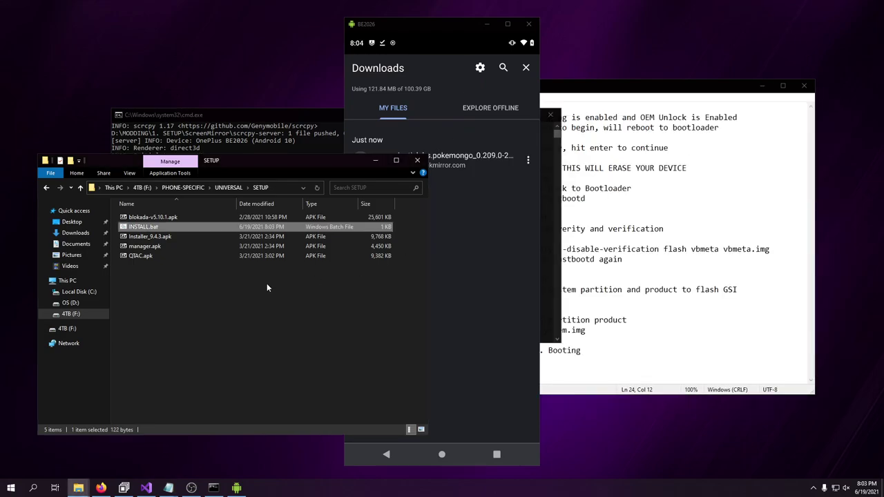
pyautogui.doubleClick(153, 230)
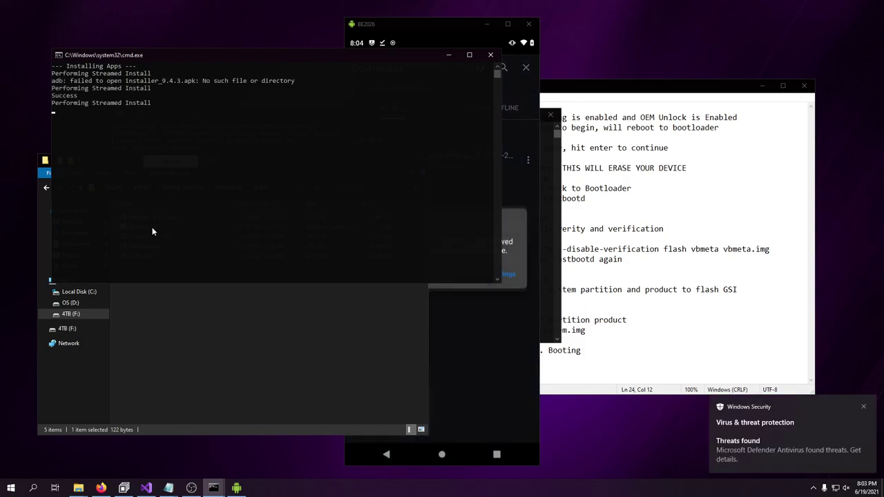
# Allow the Trojan:Win32/Zpevdo.B detection for Installer_9.4.3.apk on the device, then close Windows Security.
pyautogui.click(765, 448)
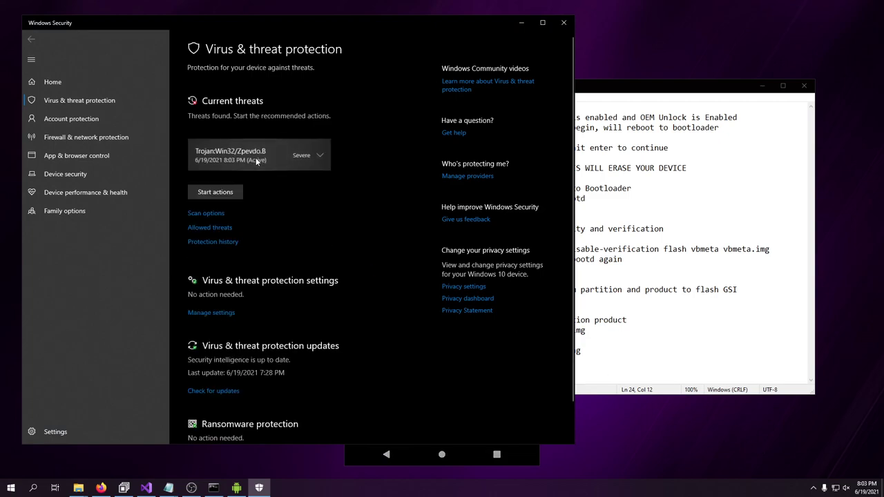
pyautogui.click(291, 159)
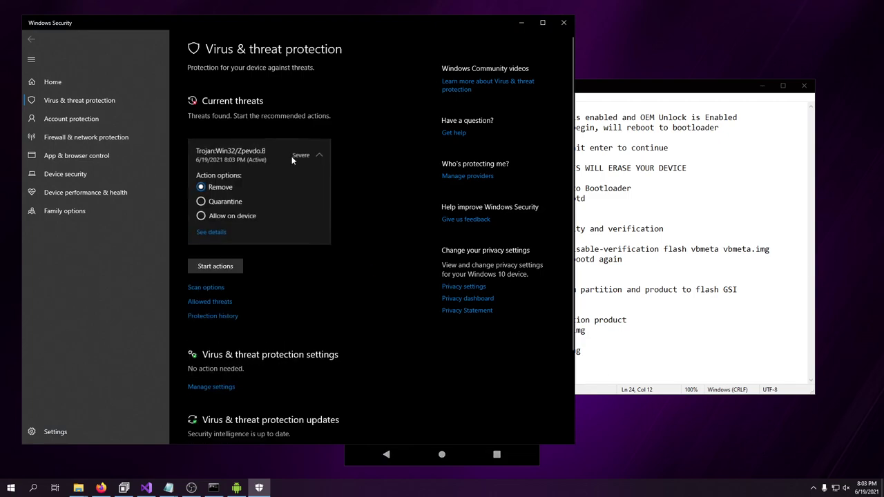
pyautogui.click(210, 235)
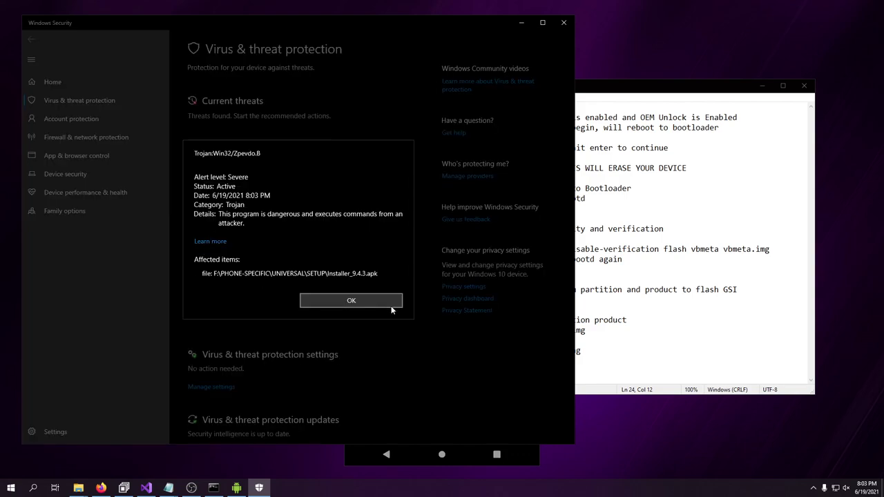
pyautogui.click(351, 301)
pyautogui.click(248, 217)
pyautogui.click(226, 266)
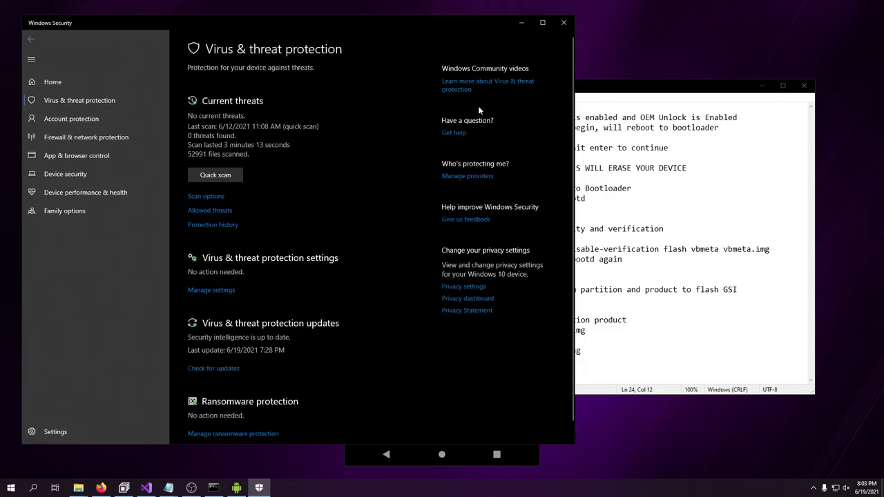
pyautogui.click(564, 23)
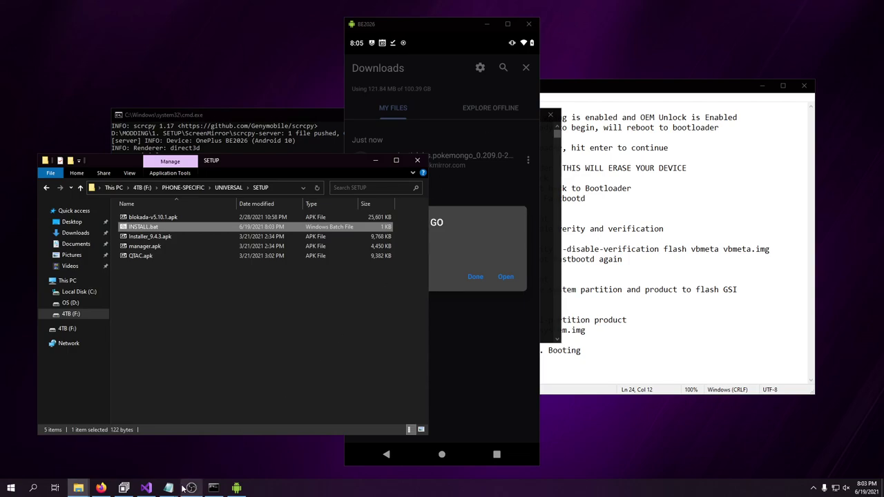
# Rerun INSTALL.bat, check the phone's notification shade in scrcpy, then minimise scrcpy and switch to OBS.
pyautogui.doubleClick(145, 228)
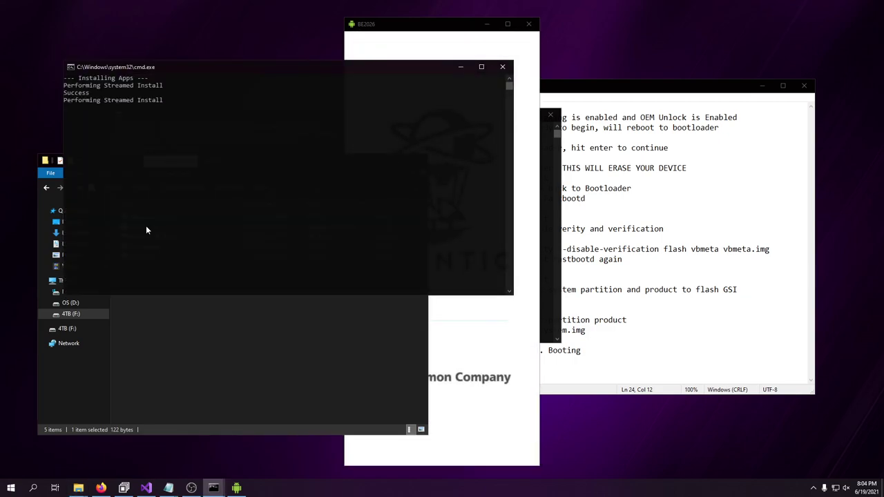
pyautogui.click(450, 375)
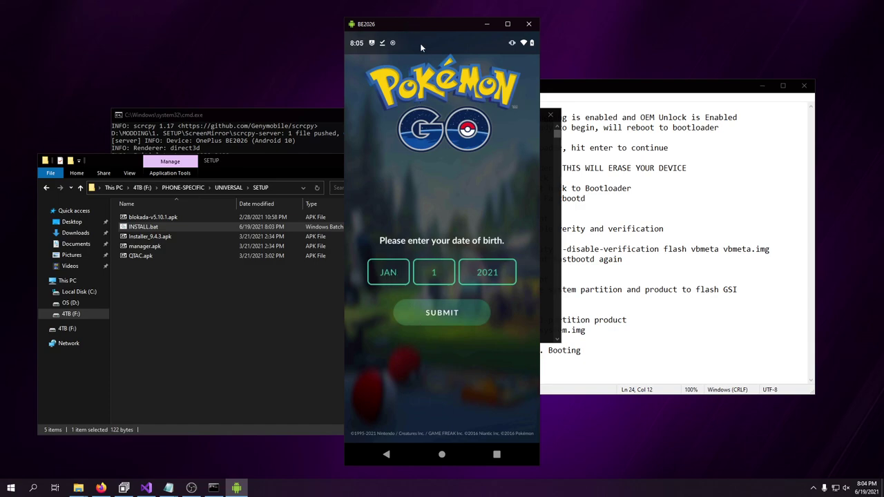
pyautogui.moveTo(422, 47); pyautogui.dragTo(436, 338)
pyautogui.moveTo(427, 387); pyautogui.dragTo(427, 40)
pyautogui.hotkey('alt', 'n')
pyautogui.hotkey('alt', 'shift', 'n')
pyautogui.click(487, 24)
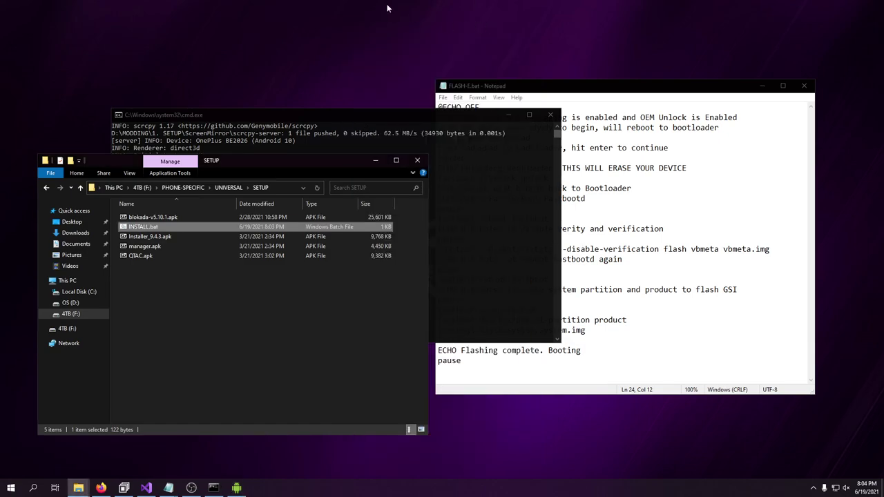
pyautogui.click(194, 487)
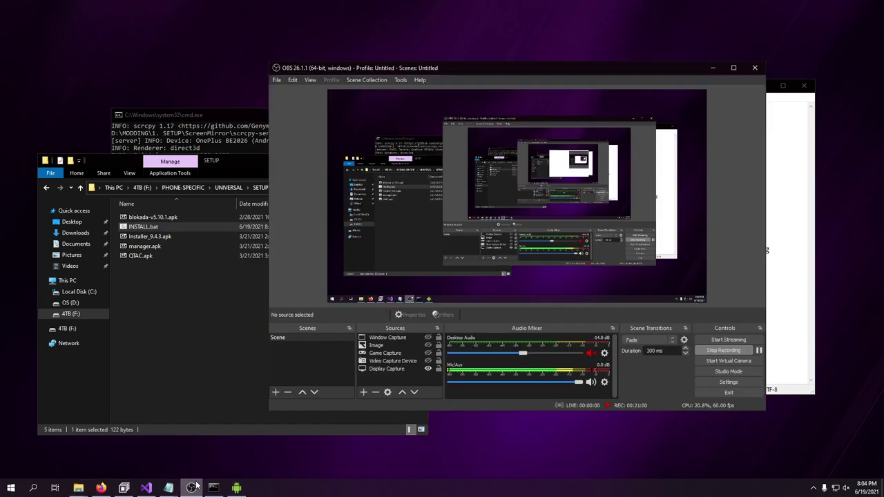
# Resume the paused OBS recording and minimise the OBS window.
pyautogui.click(760, 351)
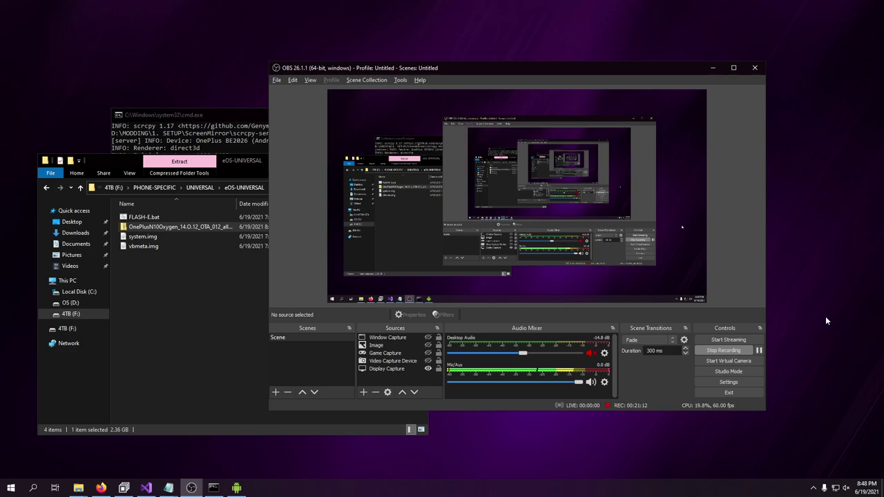
pyautogui.click(709, 68)
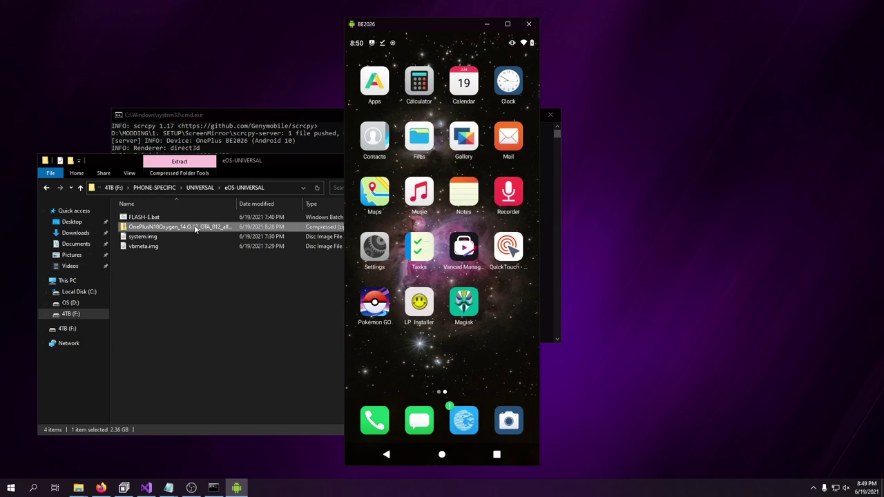
# Open the OnePlus OTA zip in eOS-UNIVERSAL and select payload.bin inside it.
pyautogui.click(198, 305)
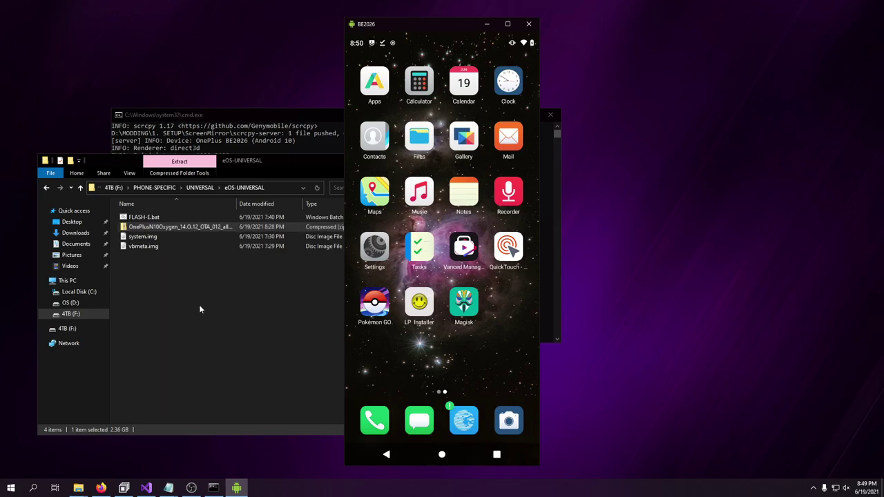
pyautogui.doubleClick(190, 229)
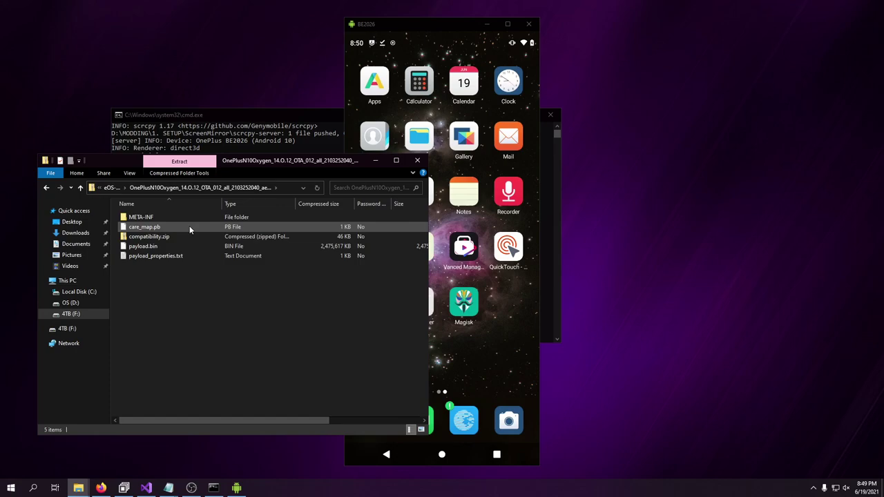
pyautogui.click(177, 249)
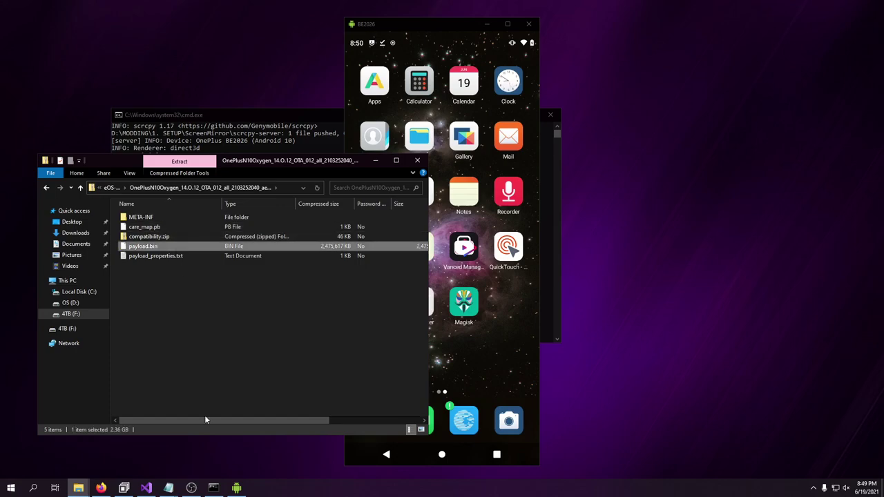
# Pause and then resume the OBS screen recording.
pyautogui.click(192, 489)
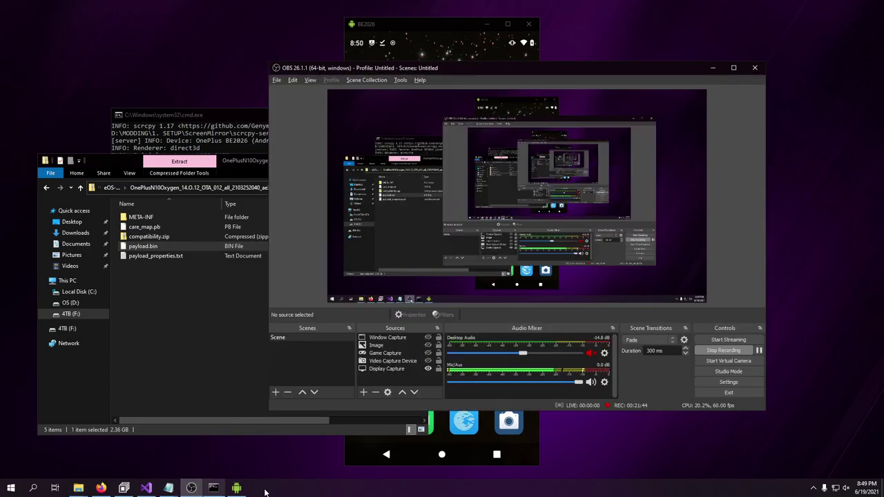
pyautogui.click(759, 352)
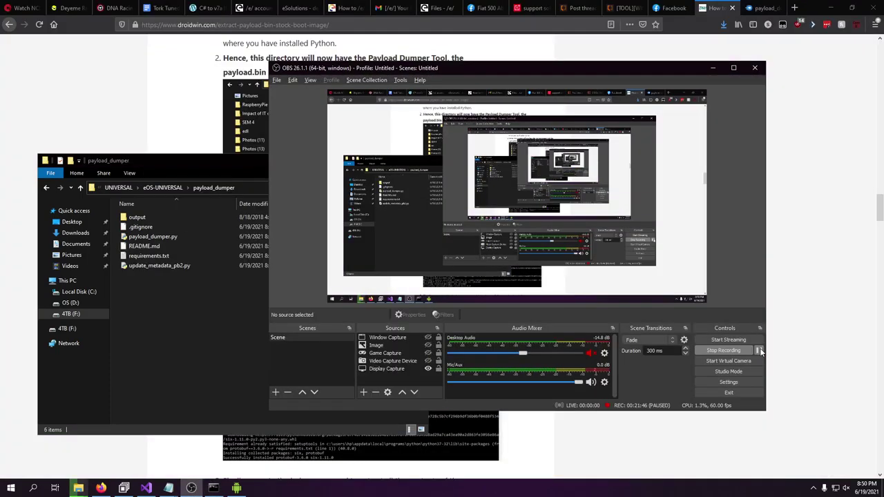
pyautogui.click(758, 350)
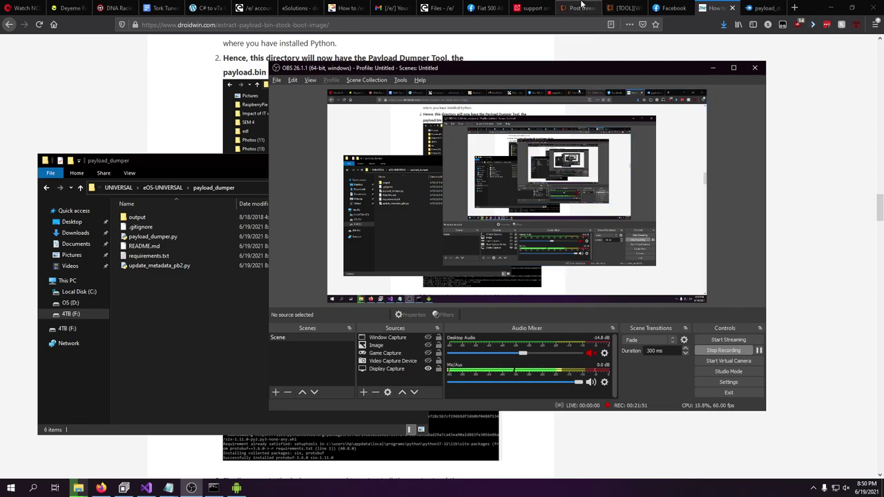
# Minimise OBS, move the payload_dumper window aside to reveal the droidwin guide, and start a Windows search.
pyautogui.click(712, 68)
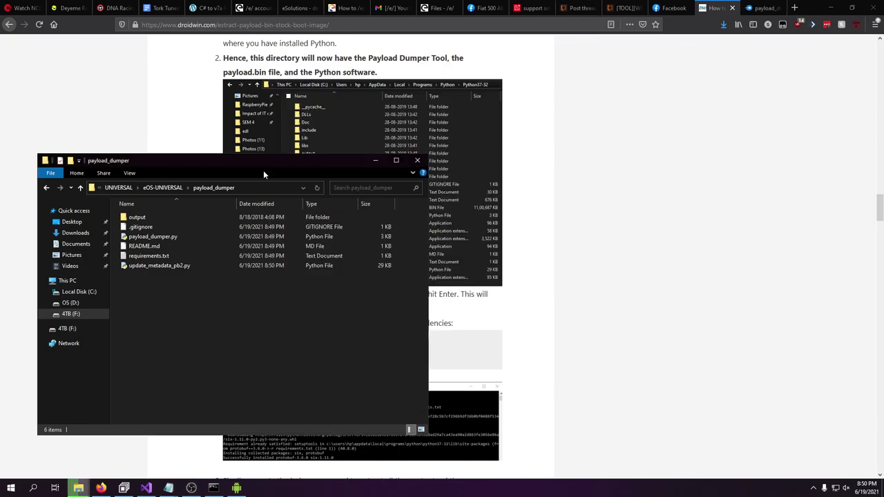
pyautogui.moveTo(193, 165); pyautogui.dragTo(631, 160)
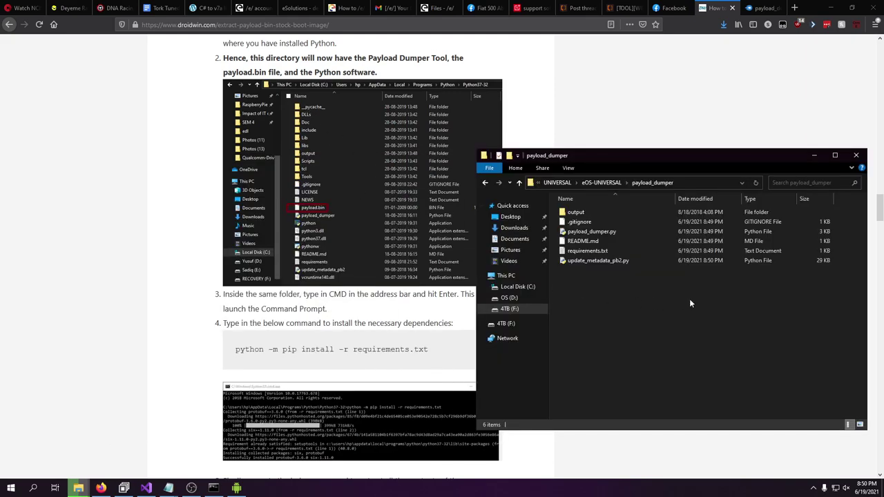
pyautogui.press('super')
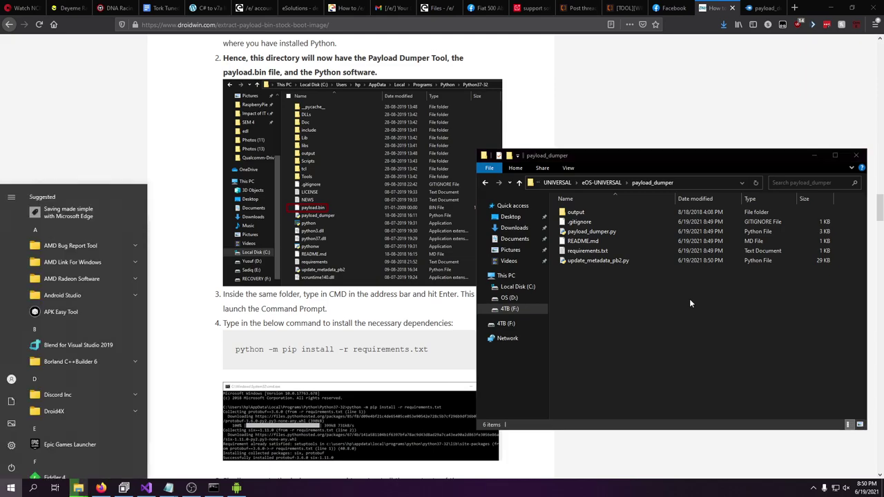
# Launch an administrator Command Prompt and copy the payload_dumper folder path from Explorer.
pyautogui.write('cmd')
pyautogui.press('Return')
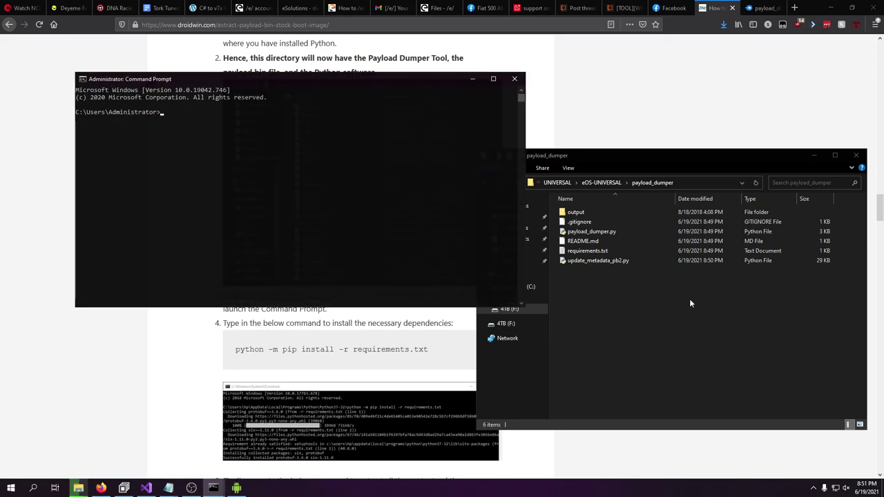
pyautogui.click(683, 298)
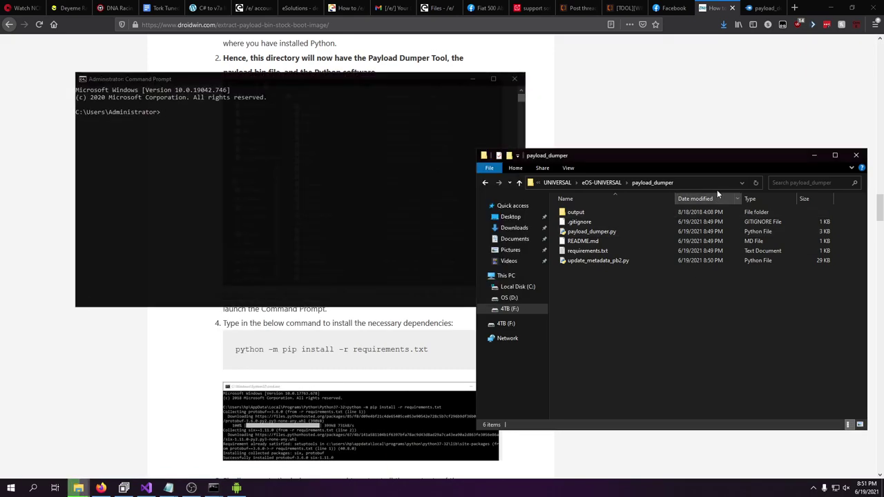
pyautogui.click(708, 181)
pyautogui.click(294, 222)
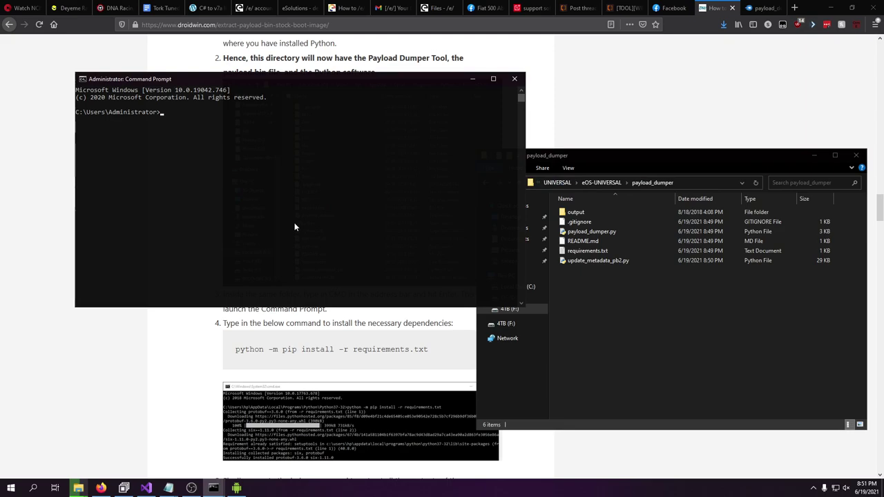
# Switch to drive F: and cd into the pasted payload_dumper folder path.
pyautogui.write('F:')
pyautogui.press('Return')
pyautogui.write('cd "')
pyautogui.write('F:\\PHONE-SPECIFIC\\UNIVERSAL\\eOS-UNIVERSAL\\payload_dumper')
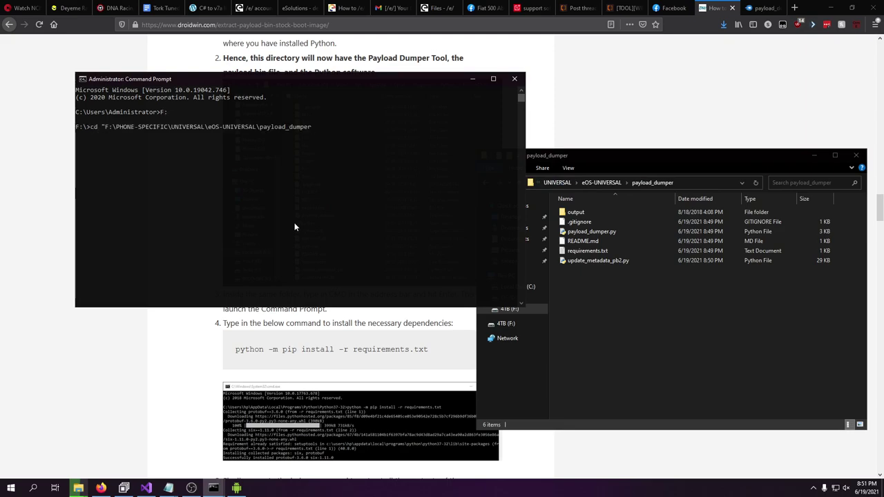
pyautogui.write('"')
pyautogui.press('Return')
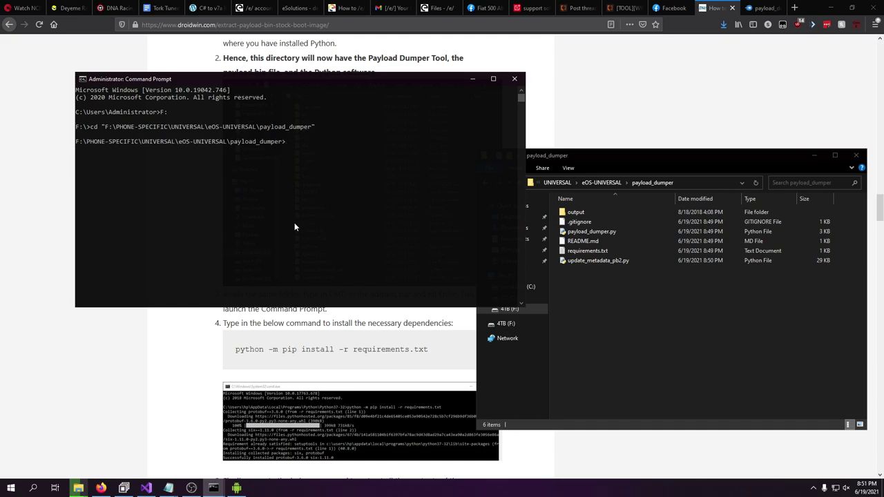
# Run python -m pip install -r requirements.txt, installing protobuf 3.6.0 and six 1.11.0.
pyautogui.write('python -m pip install -r requirements.txt')
pyautogui.press('Return')
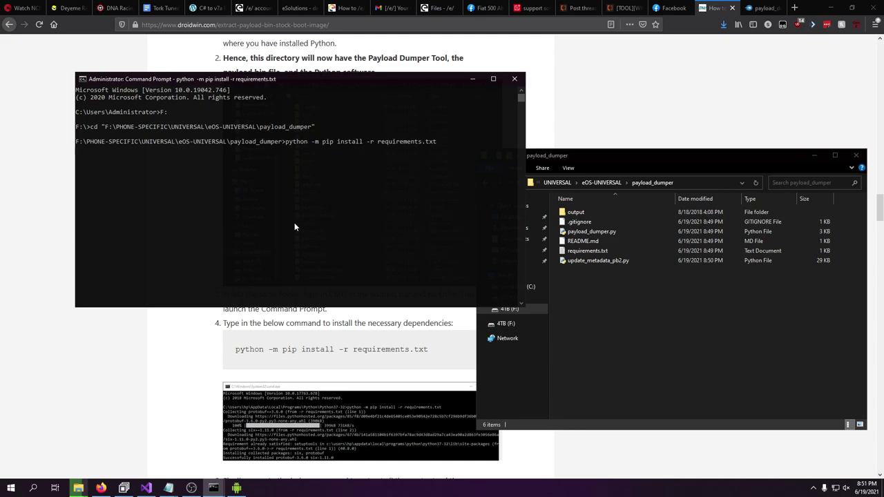
pyautogui.scroll(-5, 142, 407)
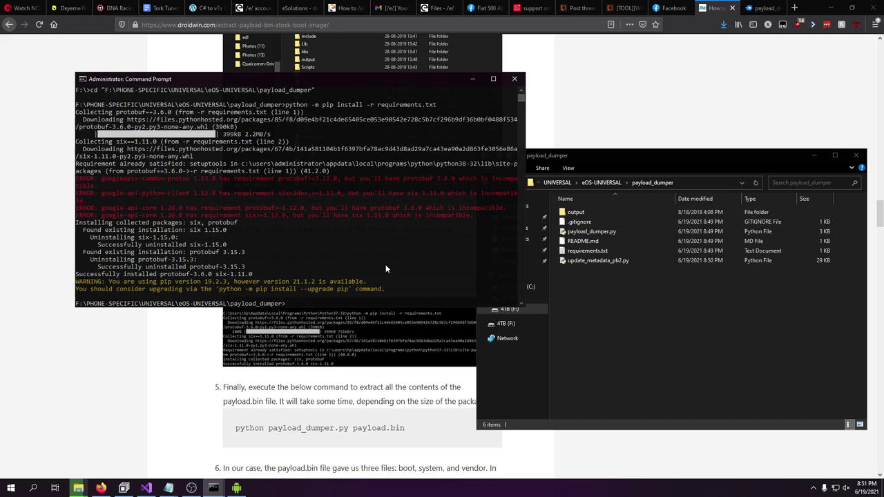
# In Explorer, go up to eOS-UNIVERSAL and select payload.bin to check its copy progress.
pyautogui.click(544, 315)
pyautogui.click(612, 183)
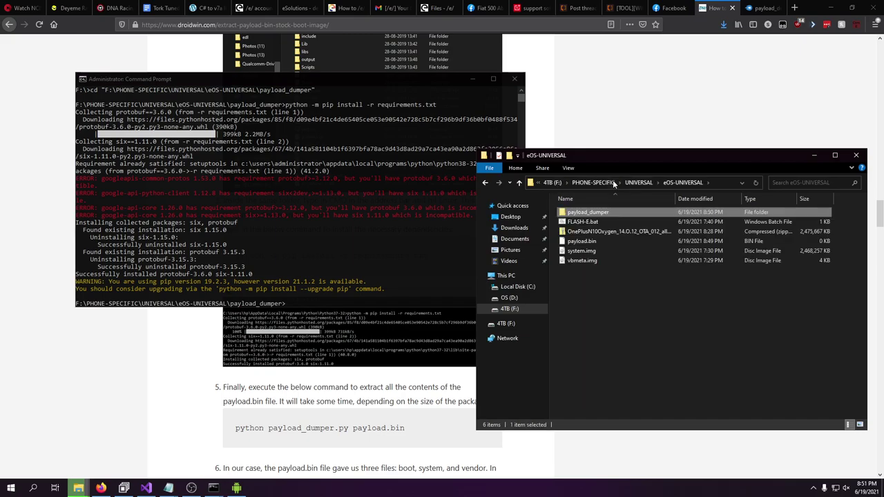
pyautogui.click(581, 241)
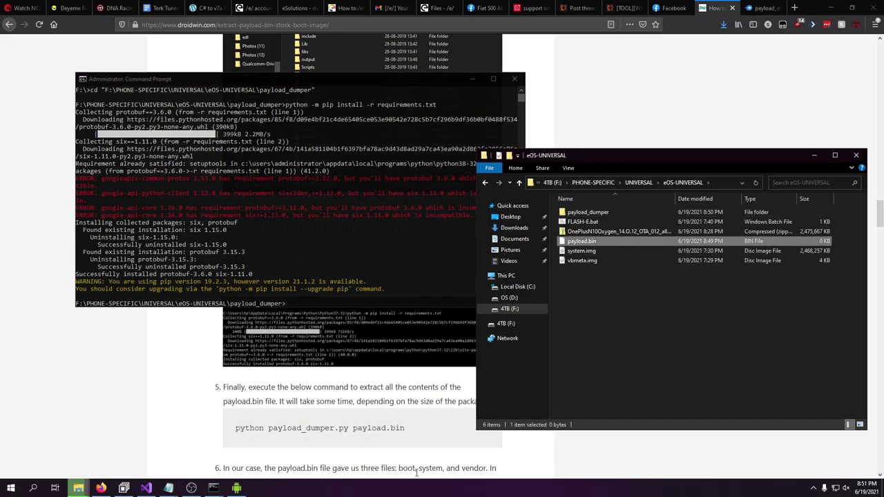
pyautogui.moveTo(79, 488)
pyautogui.moveTo(313, 452)
# Type python payload_dumper.py ../payload.bin in Command Prompt while the copy finishes.
pyautogui.click(325, 243)
pyautogui.write('python')
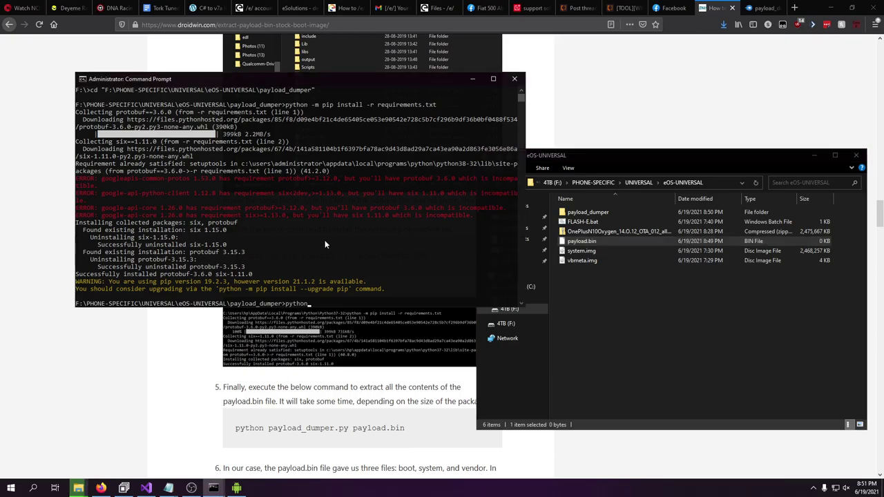
pyautogui.write(' payload_dumper.py ../payload.bin')
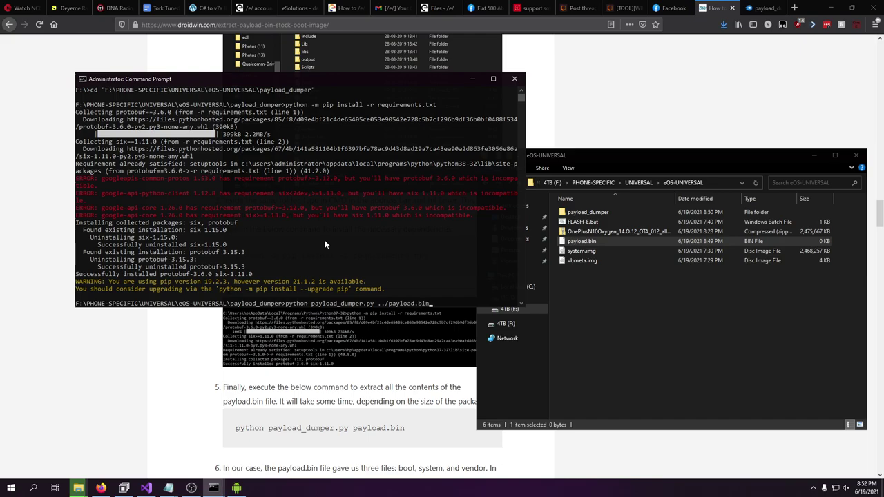
pyautogui.click(309, 193)
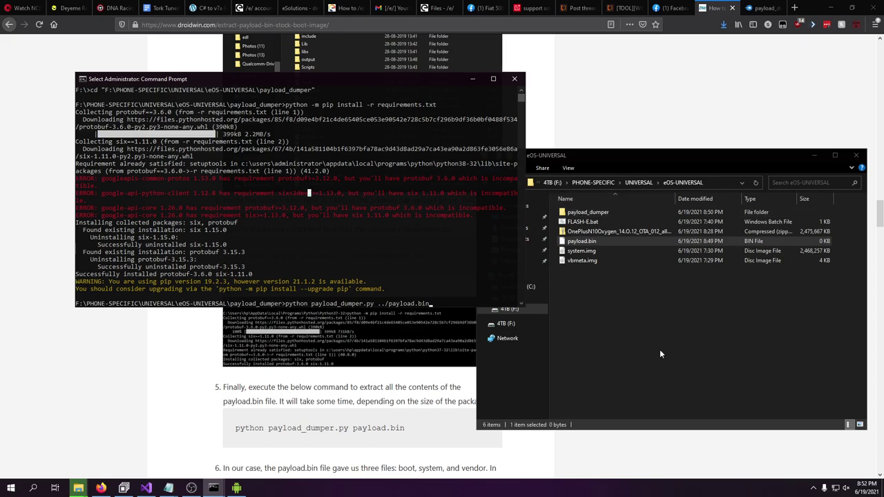
pyautogui.moveTo(78, 487)
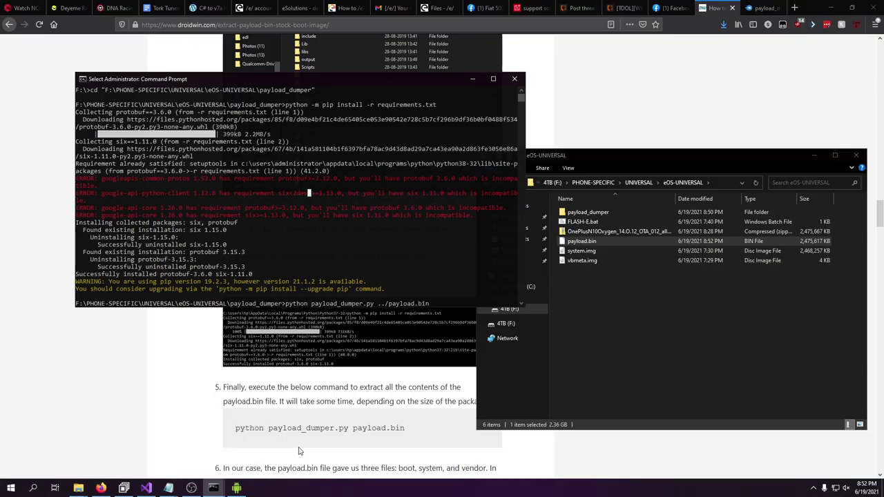
# Run python payload_dumper.py ../payload.bin in Command Prompt.
pyautogui.click(298, 451)
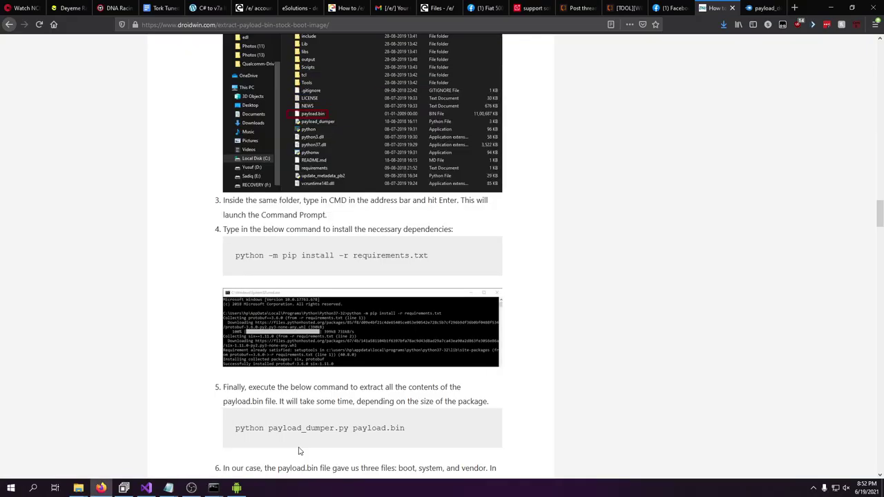
pyautogui.moveTo(213, 488)
pyautogui.click(268, 437)
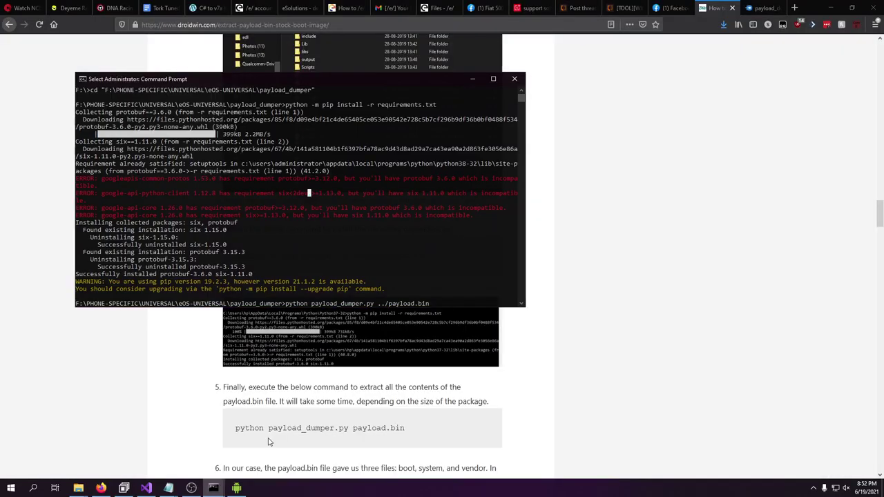
pyautogui.press('Return')
pyautogui.press('Return')
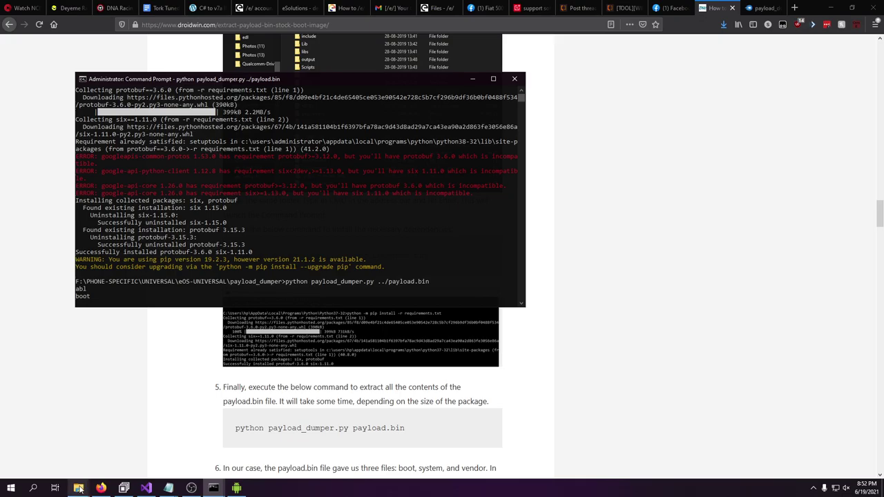
# Open payload_dumper > output in Explorer and select the extracted boot.img.
pyautogui.click(240, 439)
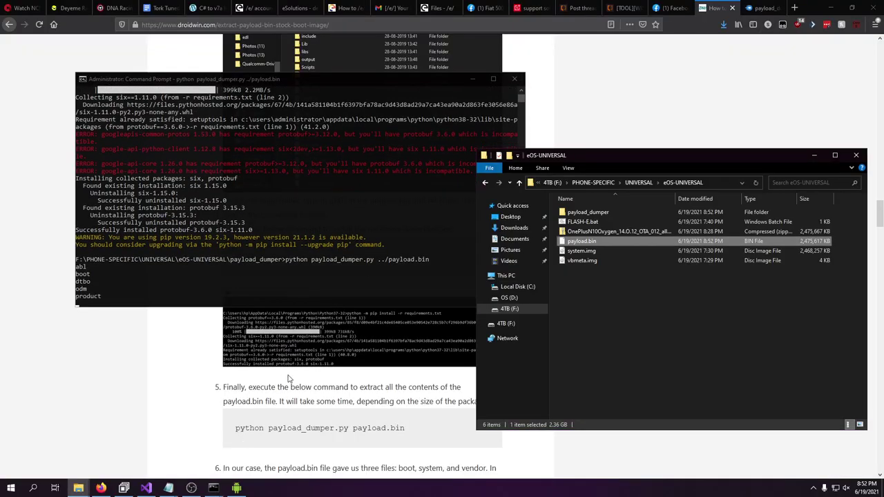
pyautogui.click(622, 324)
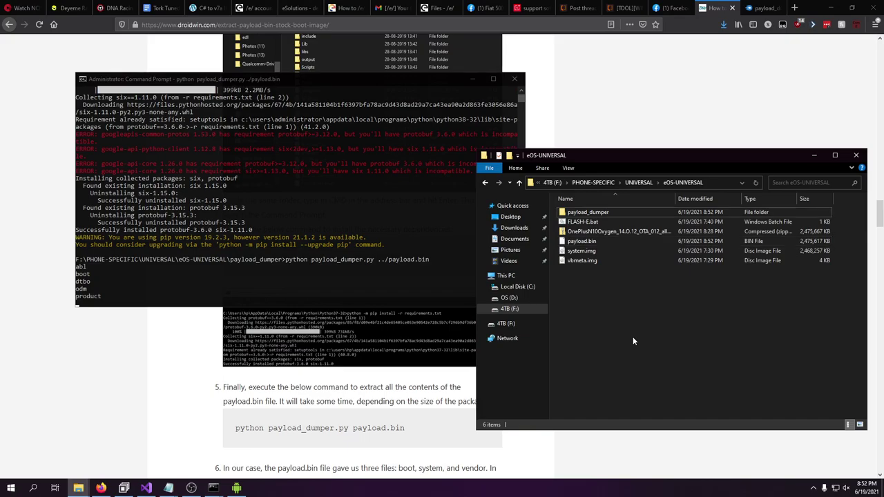
pyautogui.doubleClick(610, 209)
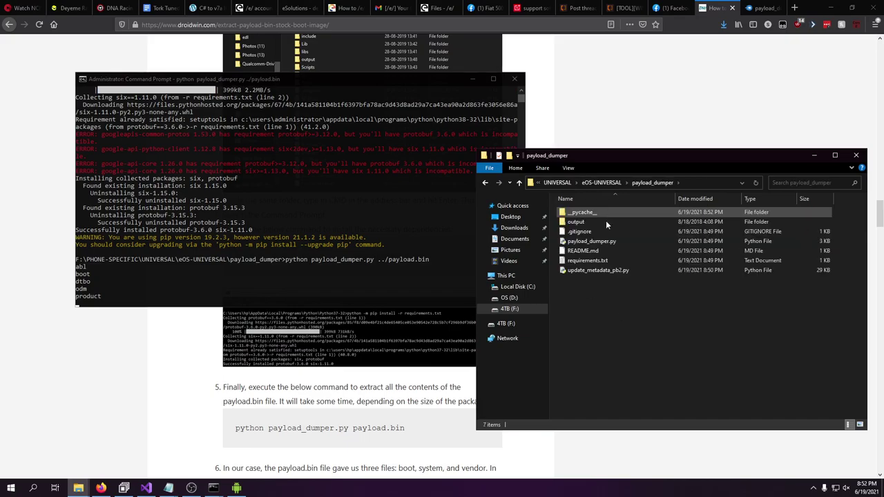
pyautogui.doubleClick(606, 221)
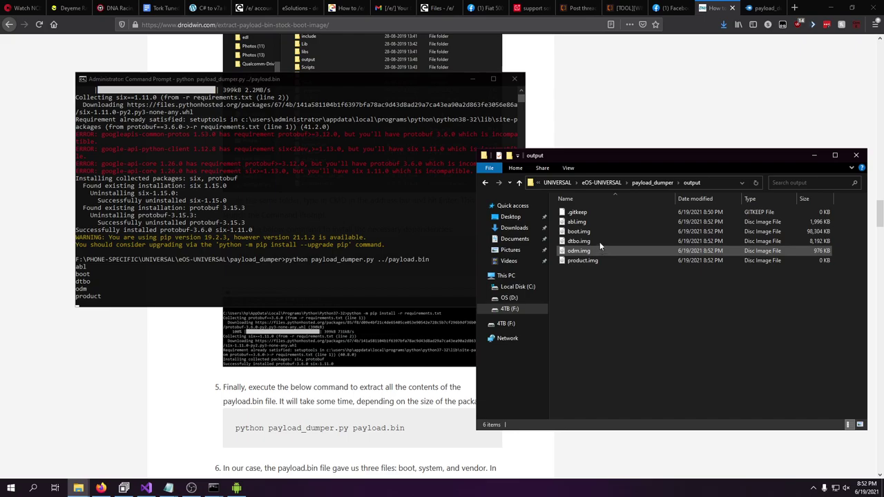
pyautogui.click(603, 232)
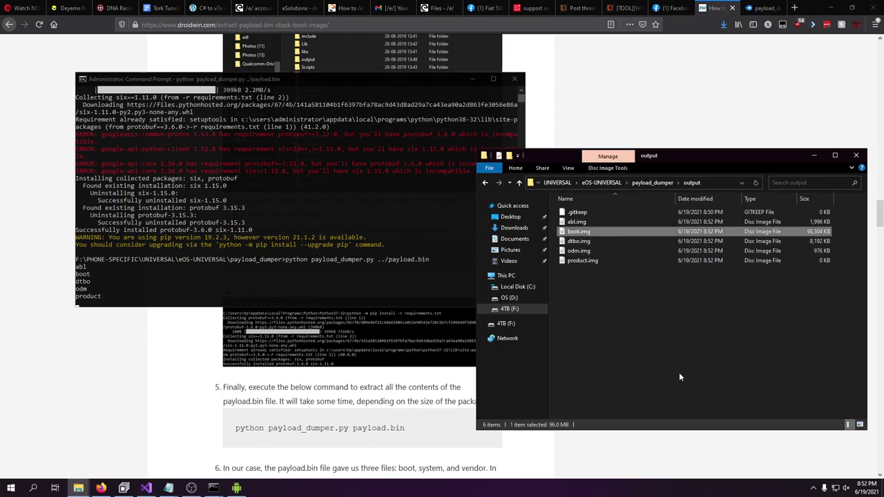
# Paste a copy of boot.img into the payload_dumper folder.
pyautogui.click(651, 183)
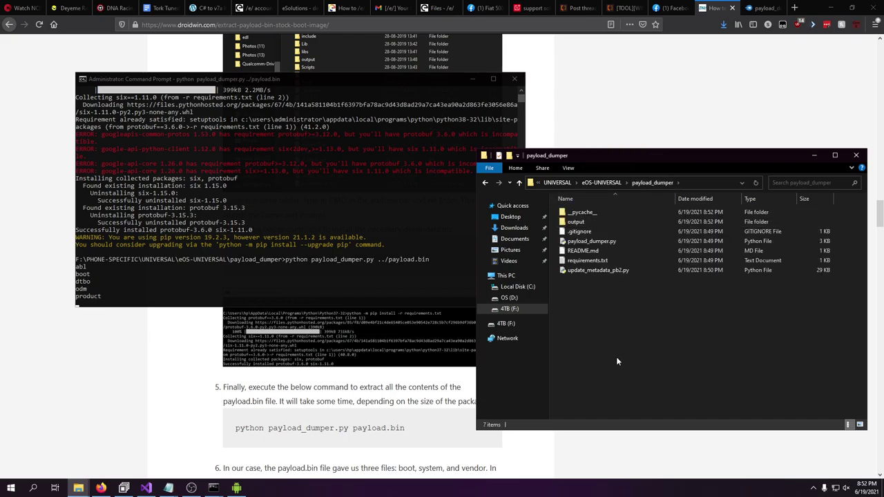
pyautogui.hotkey('ctrl', 'v')
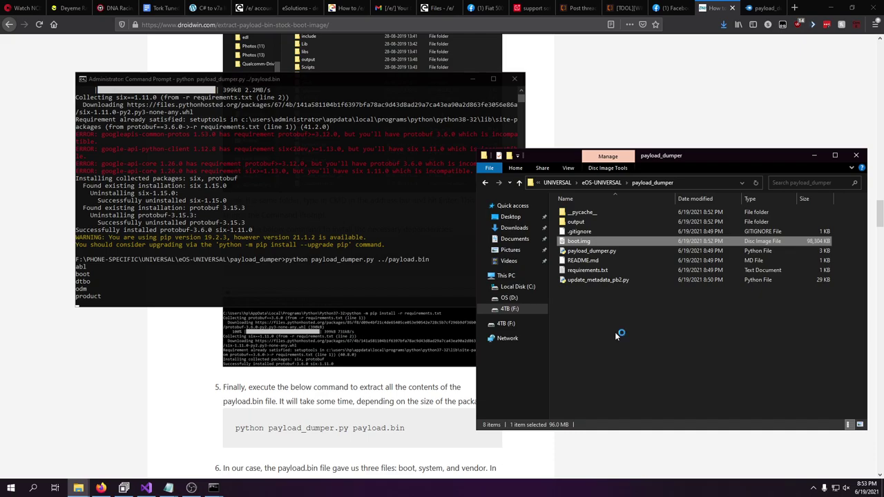
pyautogui.click(587, 239)
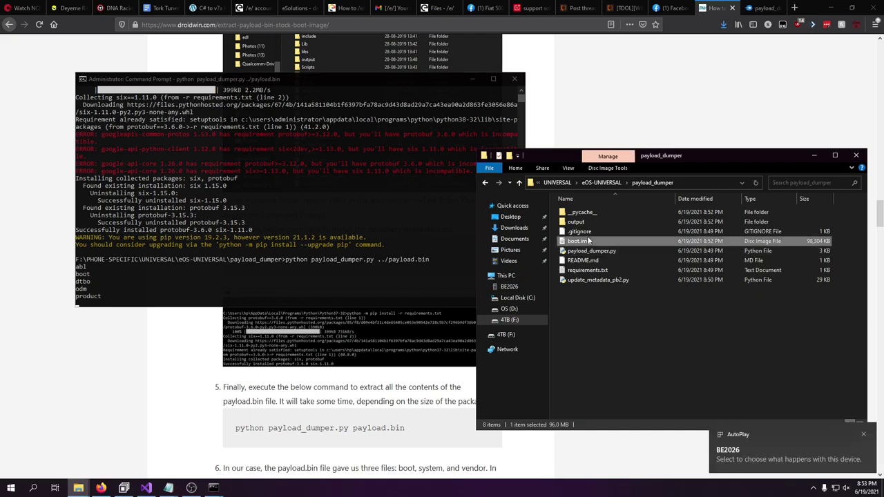
# Paste boot.img into the phone's BE2026 internal shared storage.
pyautogui.click(519, 285)
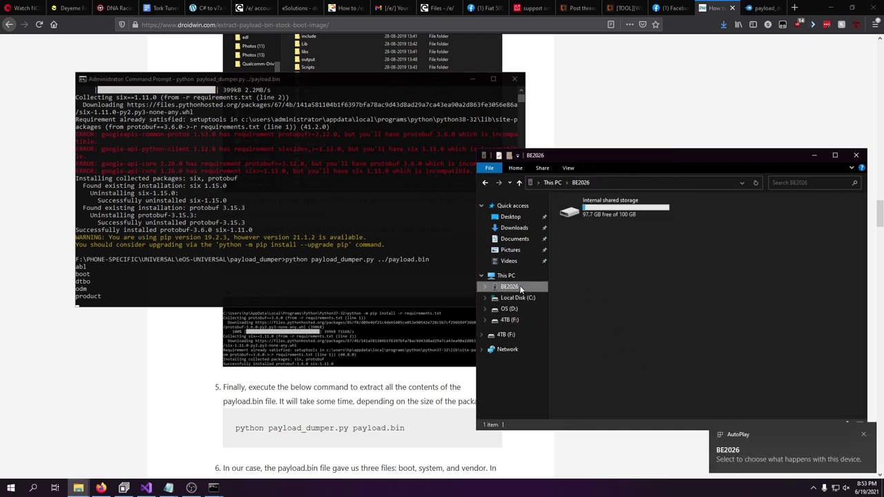
pyautogui.doubleClick(600, 203)
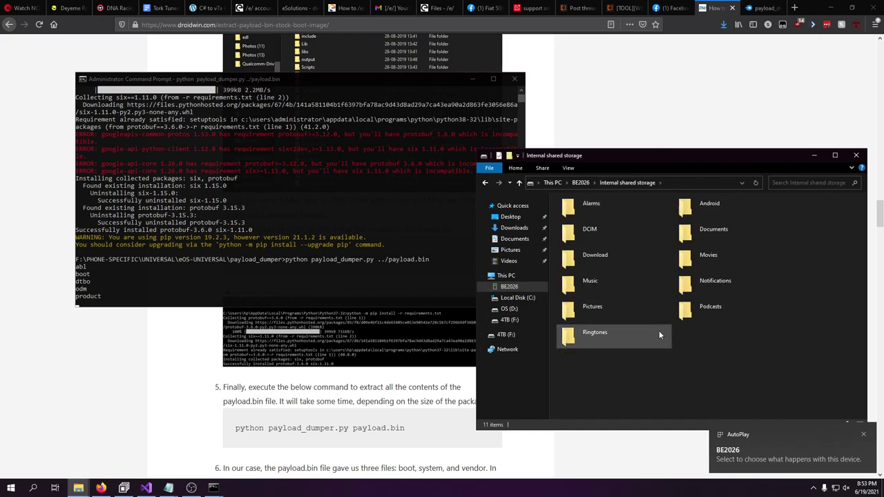
pyautogui.hotkey('ctrl', 'v')
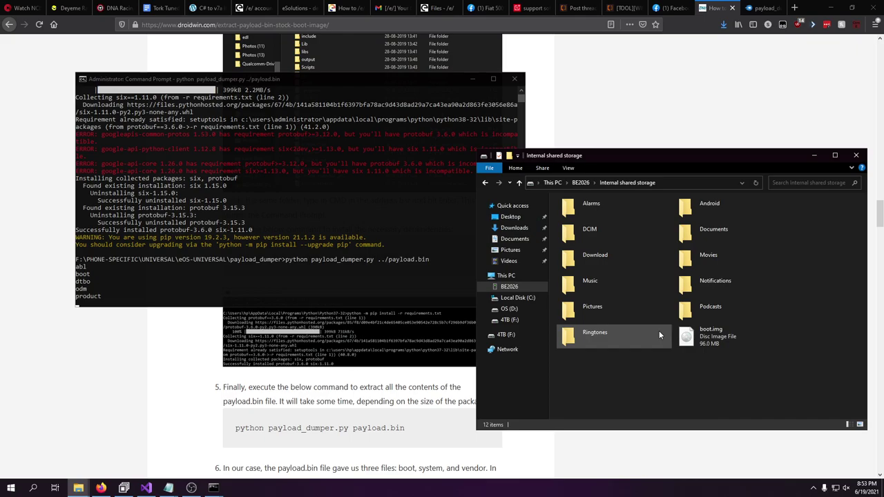
pyautogui.moveTo(215, 483)
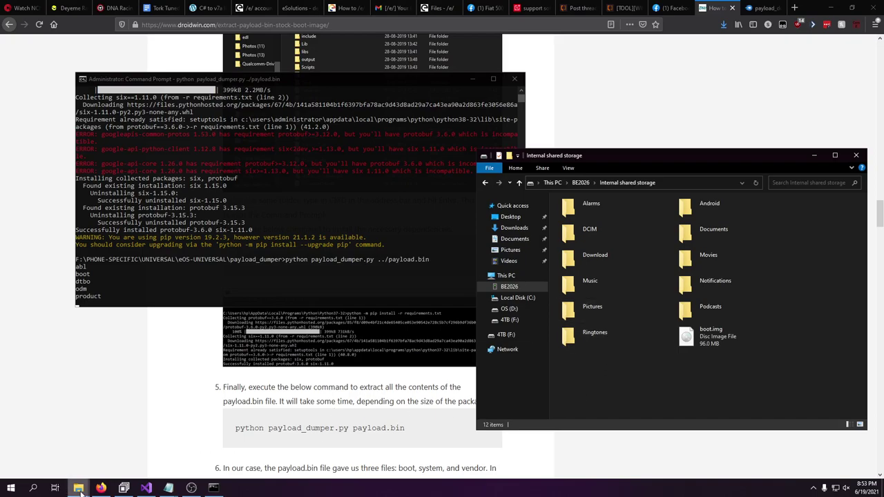
pyautogui.moveTo(81, 488)
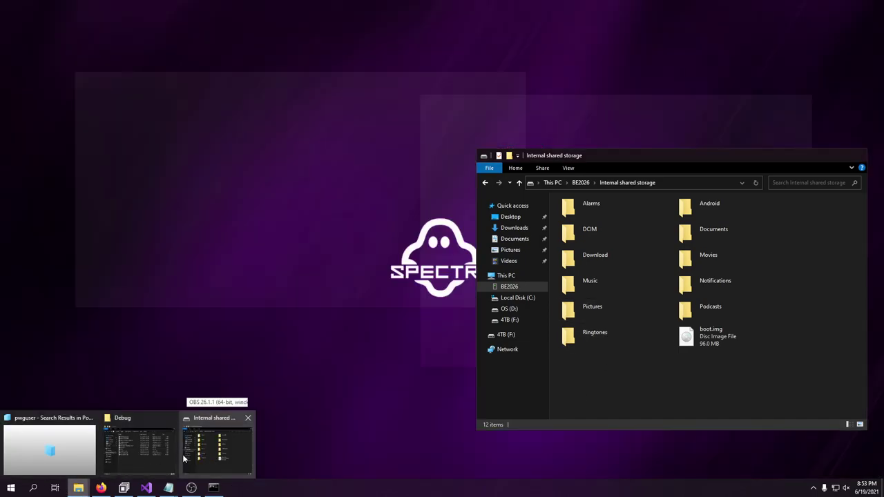
pyautogui.click(185, 459)
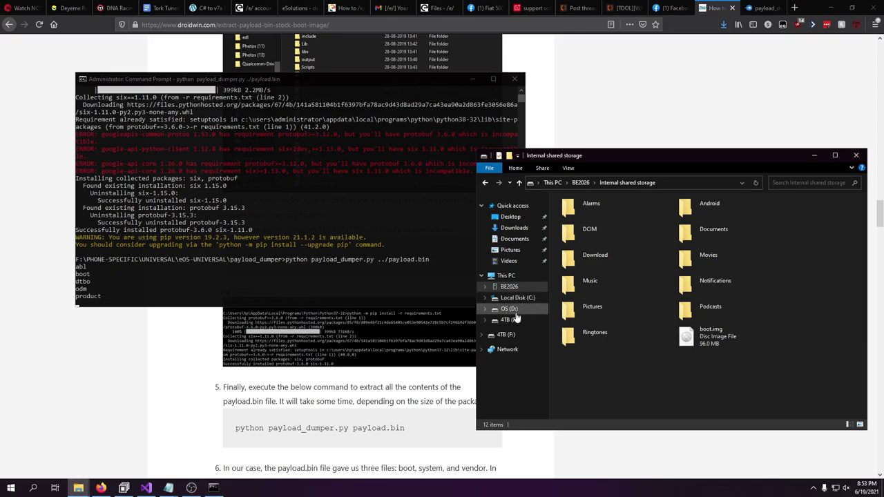
pyautogui.click(191, 487)
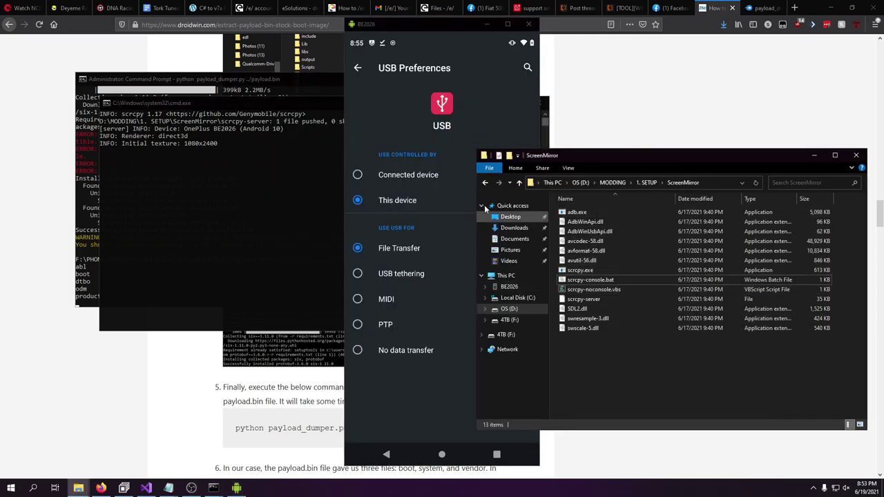
# Patch boot.img from the BE2026 storage using Magisk's Install > Select and Patch a File.
pyautogui.click(406, 84)
pyautogui.click(437, 454)
pyautogui.click(460, 296)
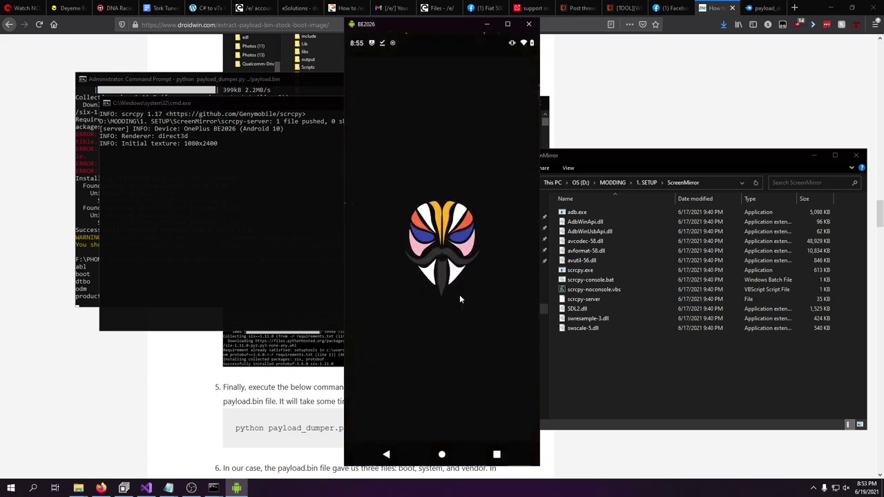
pyautogui.click(509, 150)
pyautogui.click(428, 133)
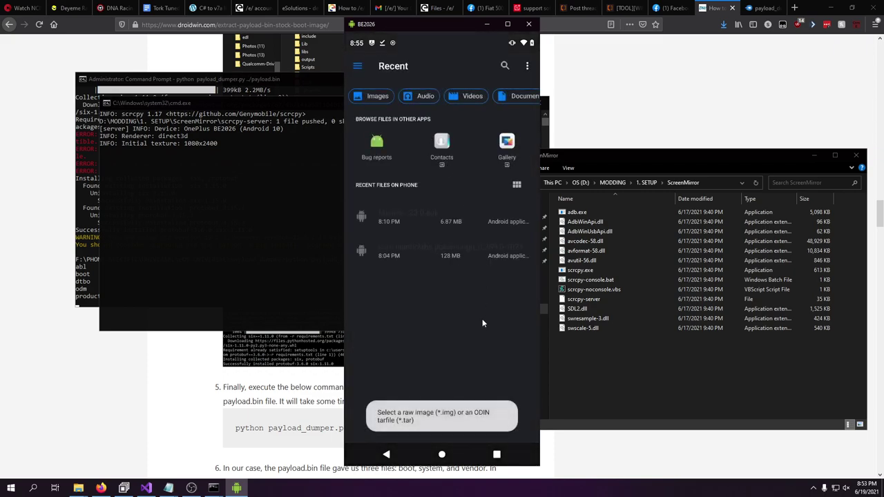
pyautogui.click(527, 64)
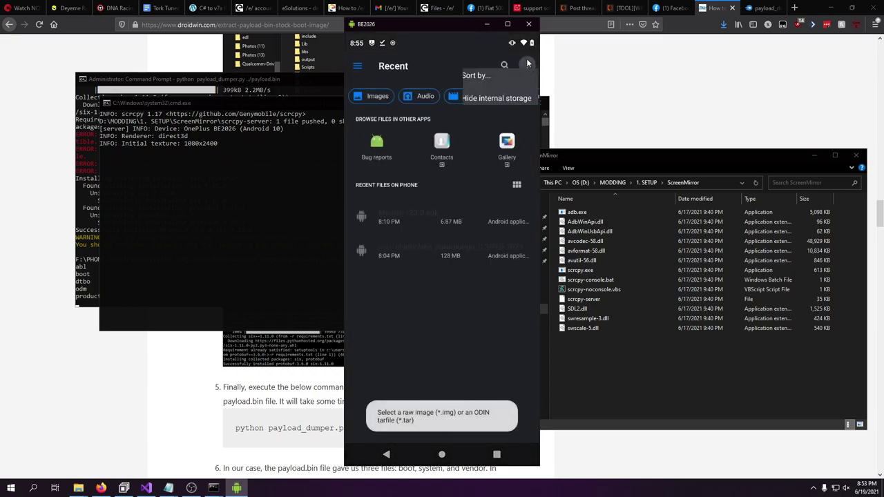
pyautogui.click(356, 69)
pyautogui.click(357, 69)
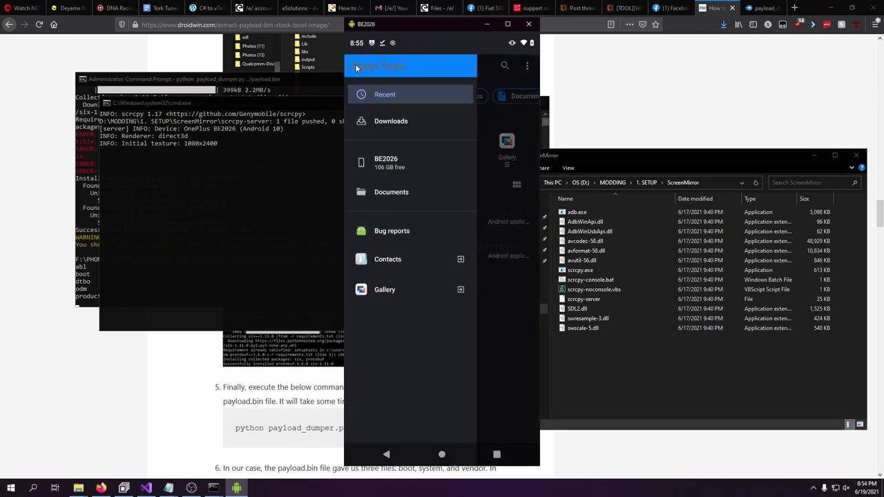
pyautogui.click(405, 166)
pyautogui.click(405, 358)
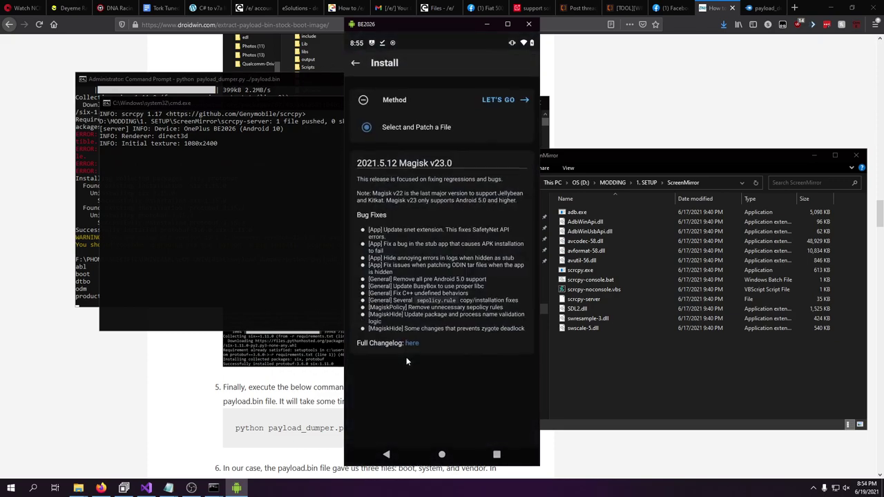
pyautogui.click(506, 105)
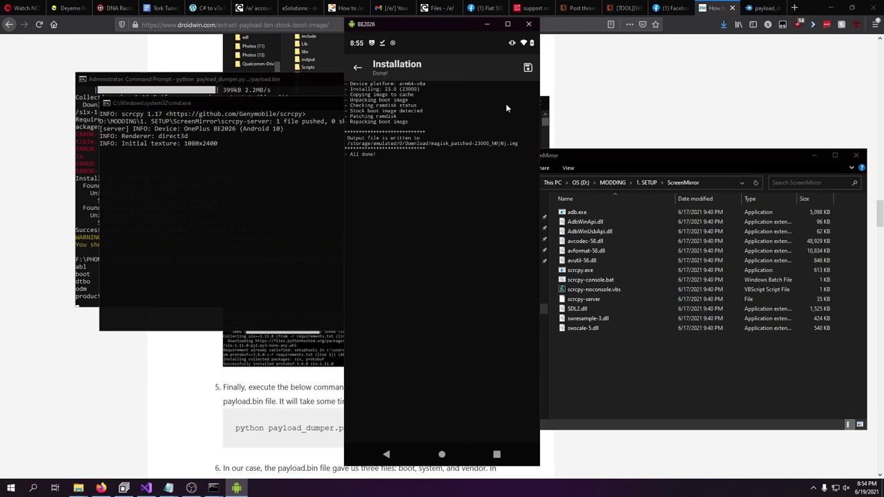
# Select magisk_patched-23000_hMjNj.img in the phone's internal shared storage Download folder.
pyautogui.click(641, 357)
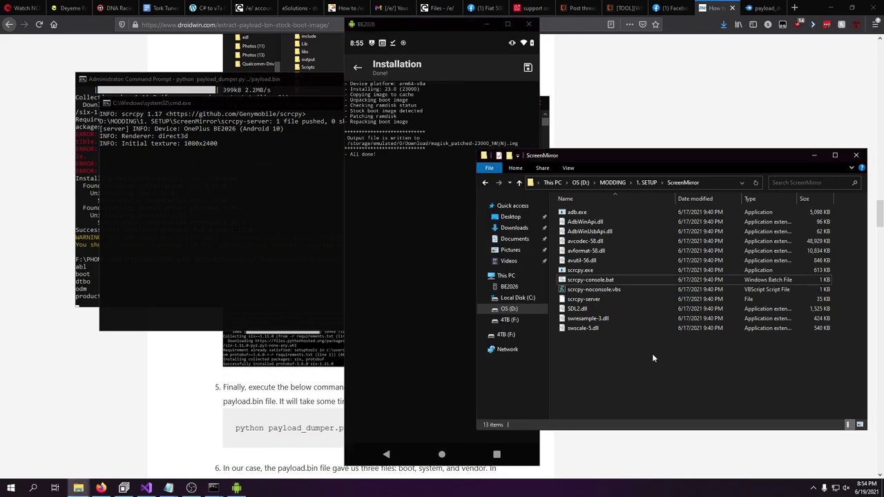
pyautogui.click(540, 286)
pyautogui.click(616, 214)
pyautogui.doubleClick(617, 215)
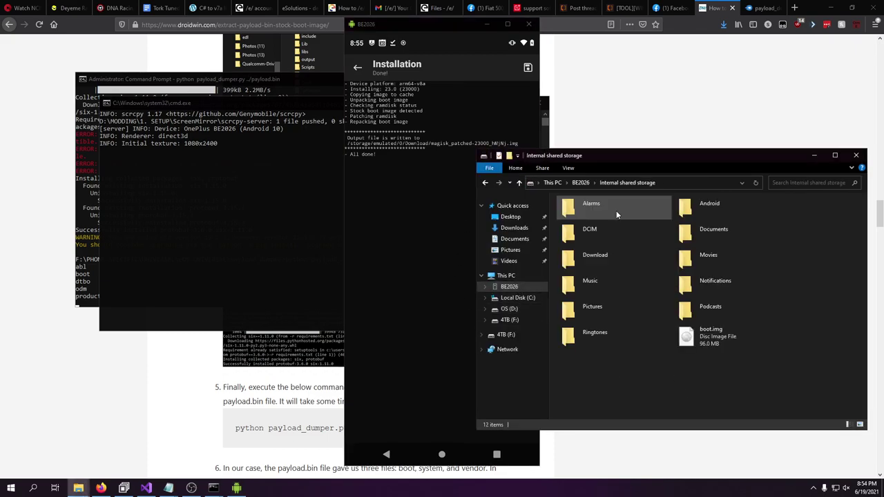
pyautogui.doubleClick(579, 256)
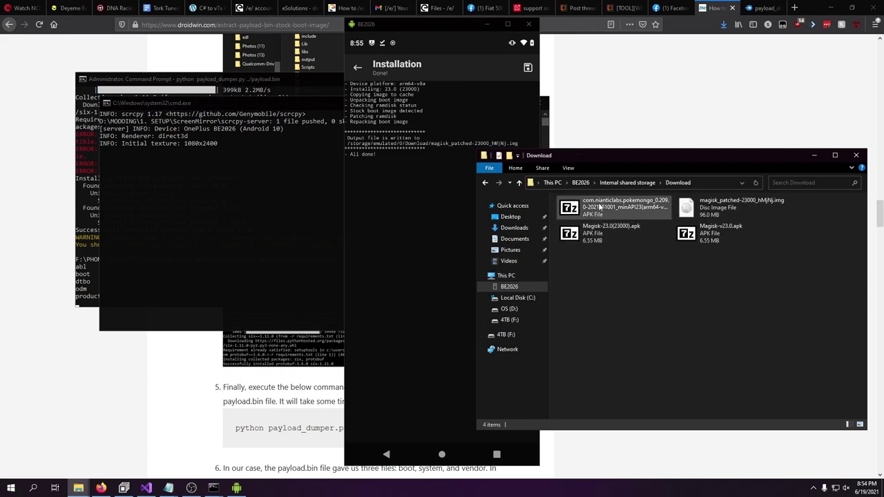
pyautogui.click(731, 206)
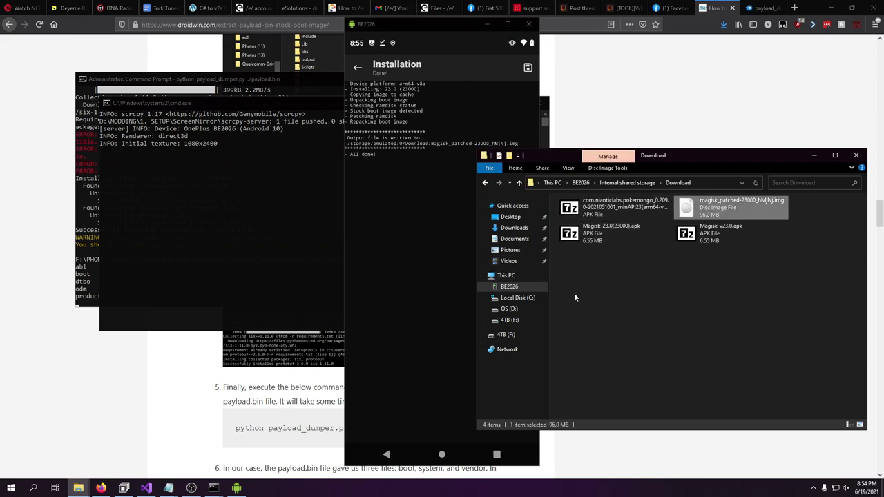
# Paste the patched image into F:\PHONE-SPECIFIC\UNIVERSAL\eOS-UNIVERSAL.
pyautogui.click(510, 309)
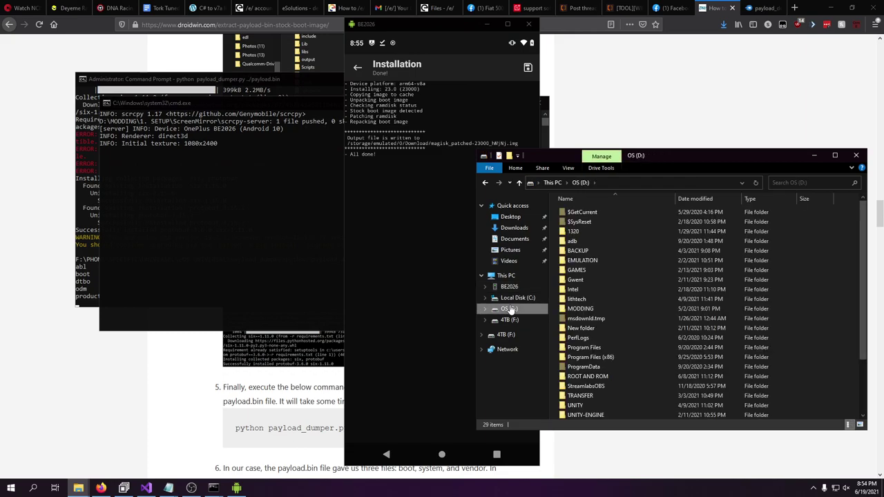
pyautogui.click(524, 320)
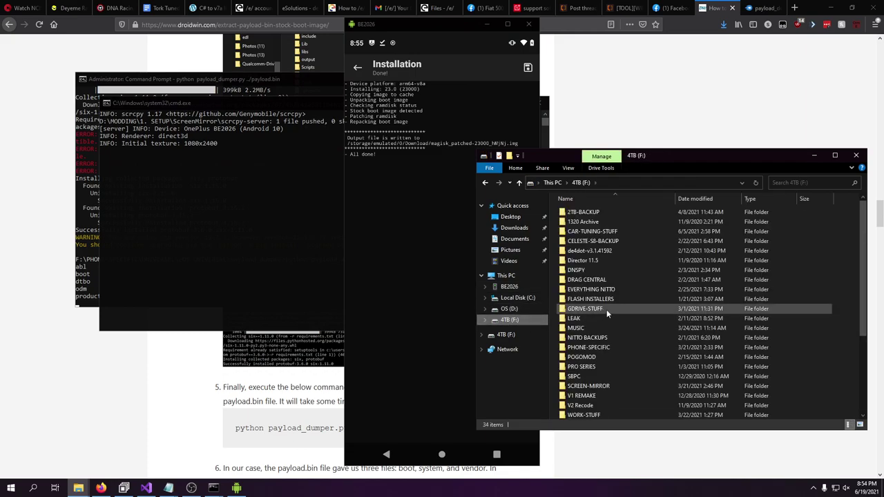
pyautogui.doubleClick(602, 348)
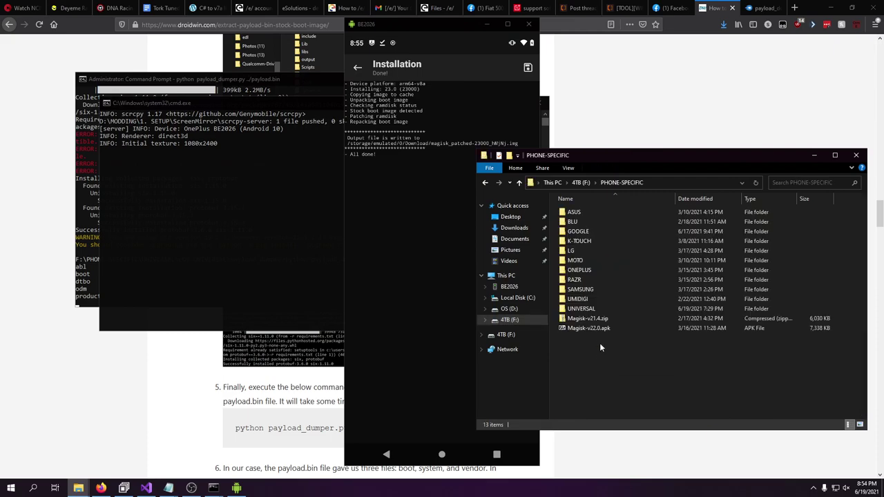
pyautogui.doubleClick(598, 308)
pyautogui.click(602, 212)
pyautogui.doubleClick(602, 214)
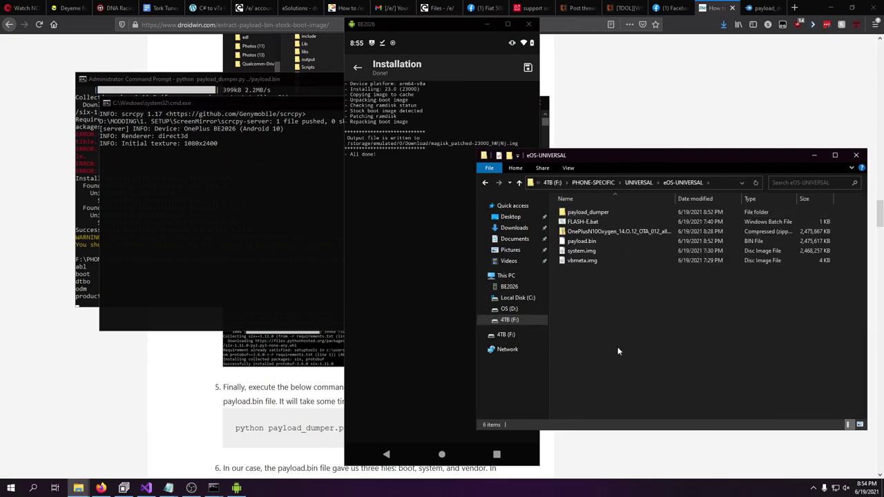
pyautogui.hotkey('ctrl', 'v')
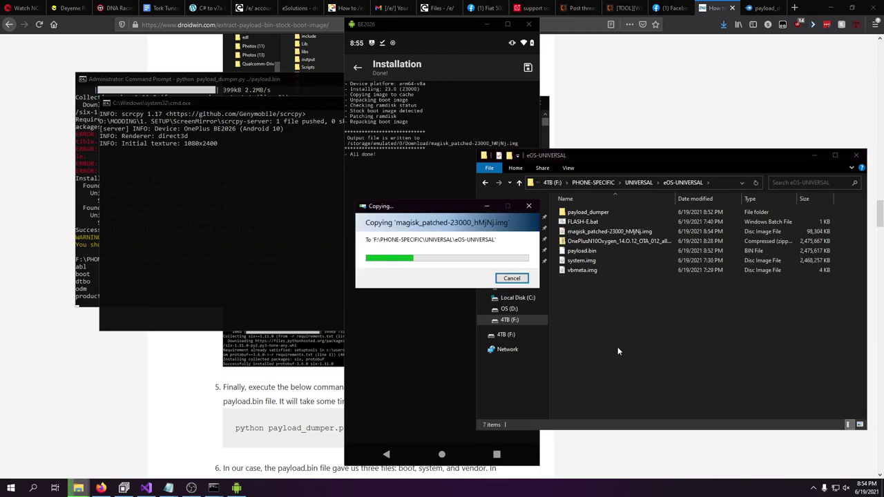
# Launch a new administrator Command Prompt from a 'cmd' search.
pyautogui.click(185, 80)
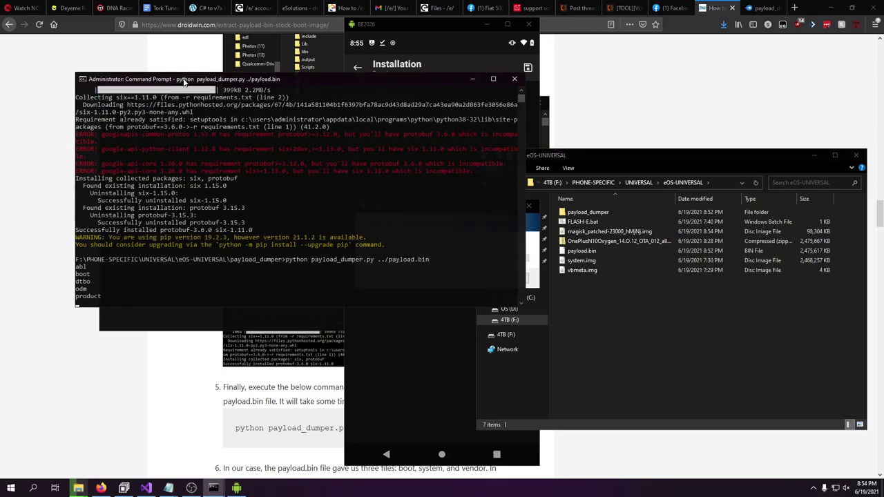
pyautogui.press('super')
pyautogui.write('cmd')
pyautogui.press('Return')
# Run 'adb reboot bootloader' to restart the phone into its bootloader.
pyautogui.write('adb reboot')
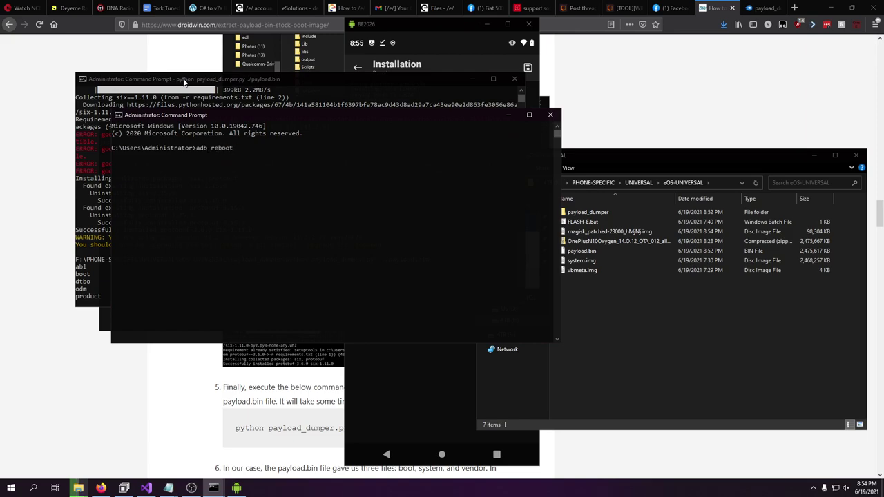
pyautogui.write(' bootloader')
pyautogui.moveTo(80, 488)
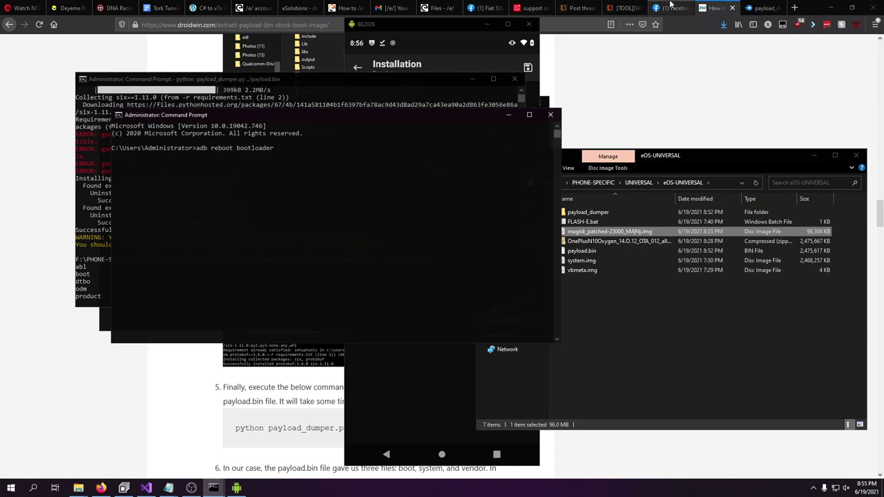
pyautogui.click(485, 238)
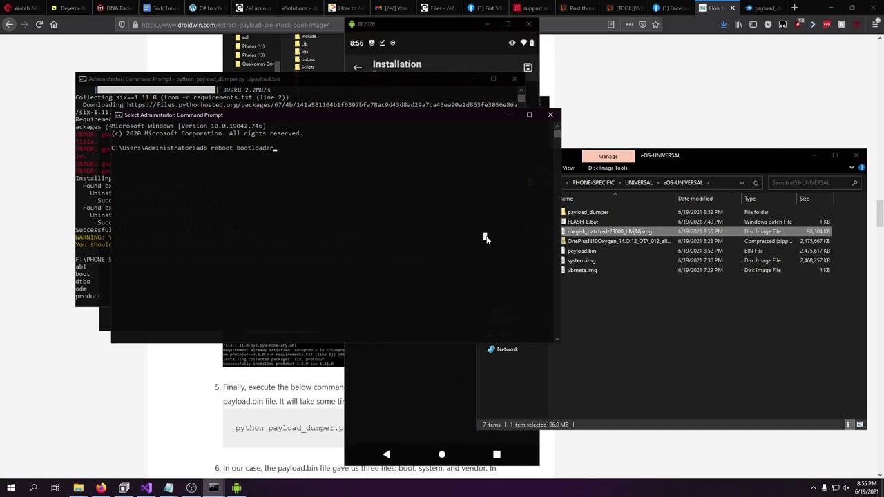
pyautogui.press('Return')
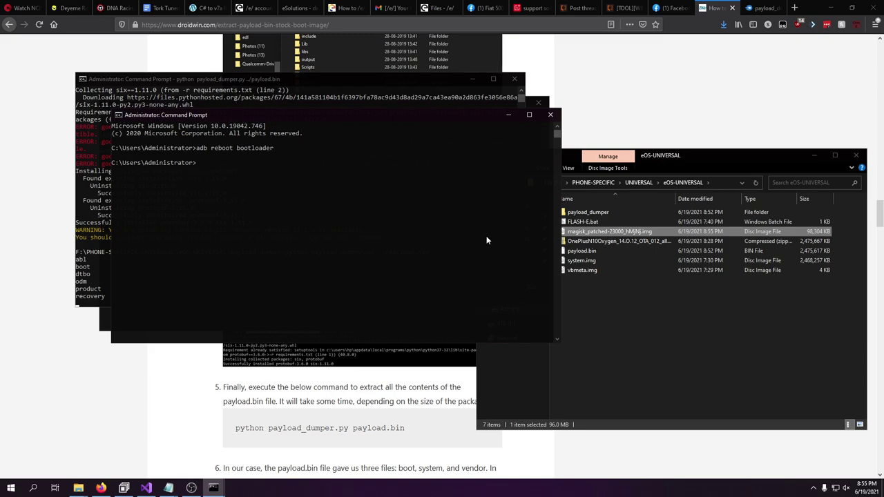
# Flash magisk_patched-23000_hMjNj.img to the boot partition with 'fastboot flash boot'.
pyautogui.write('fastboot flash boot')
pyautogui.moveTo(594, 231); pyautogui.dragTo(415, 251)
pyautogui.click(415, 251)
pyautogui.press('Return')
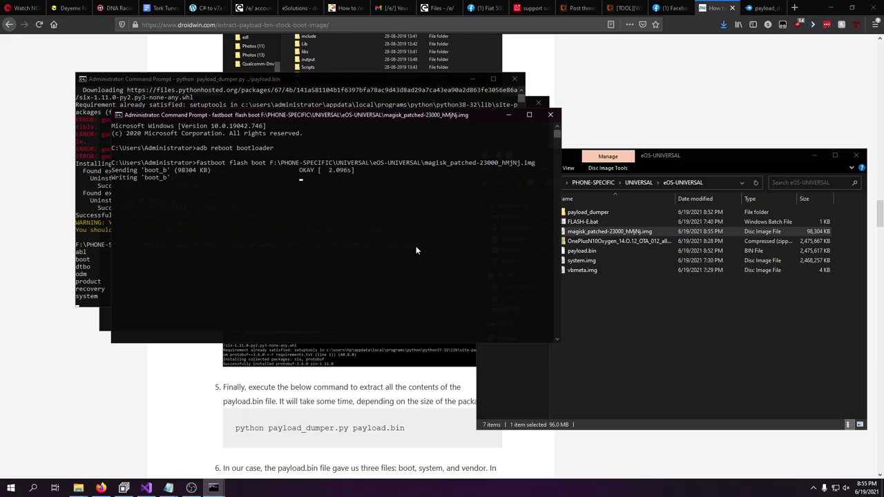
# Run 'fastboot reboot' to restart the phone normally.
pyautogui.write('fastboot rebo')
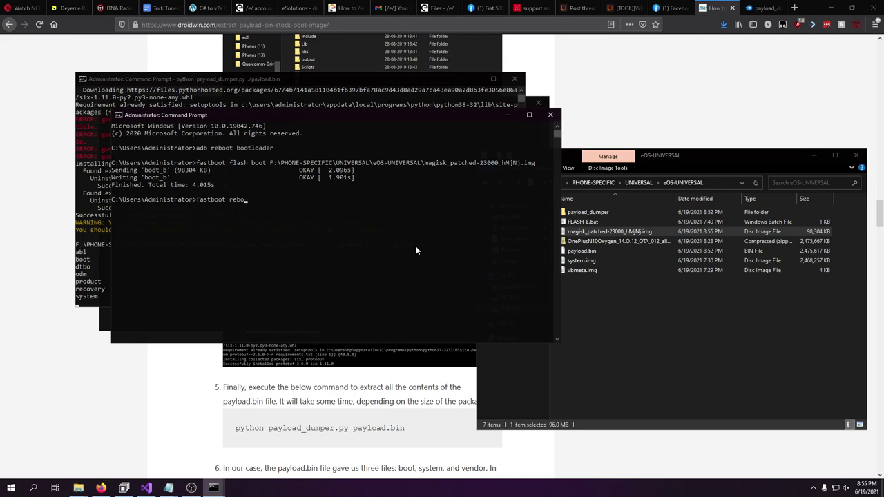
pyautogui.write('tot')
pyautogui.press('Return')
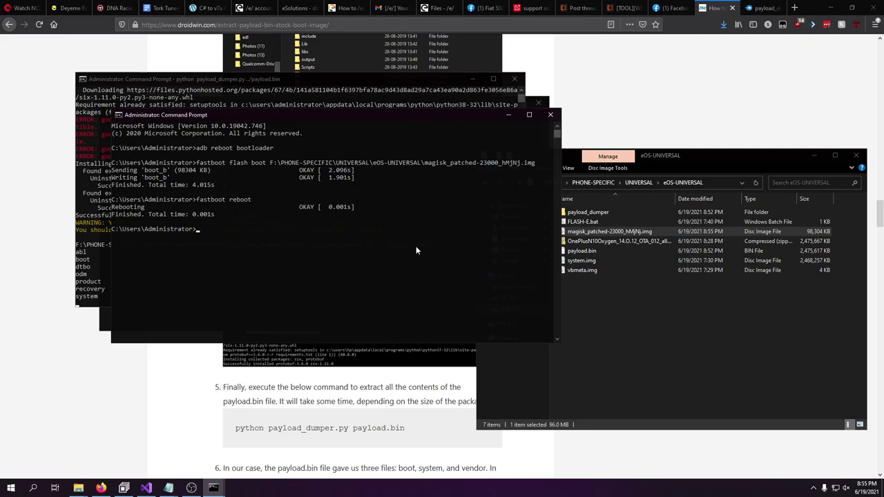
pyautogui.click(340, 87)
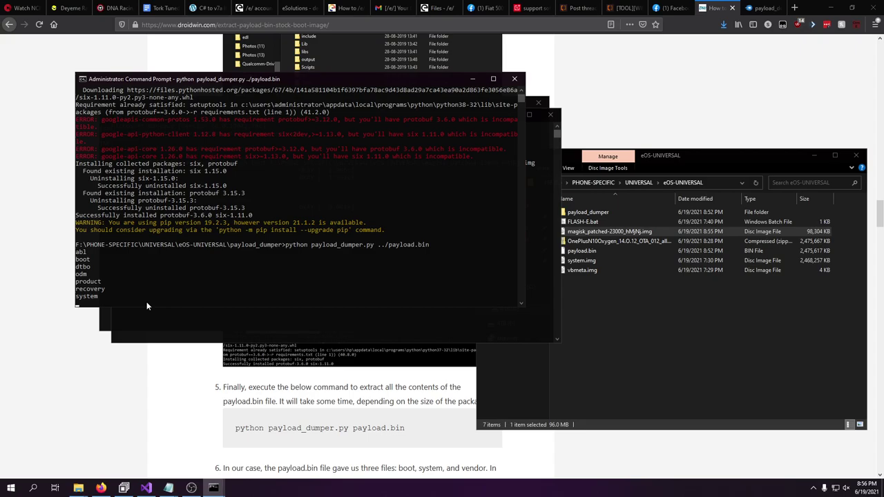
# Try opening system.img as a 7-Zip archive and dismiss the cannot-open error.
pyautogui.rightClick(582, 261)
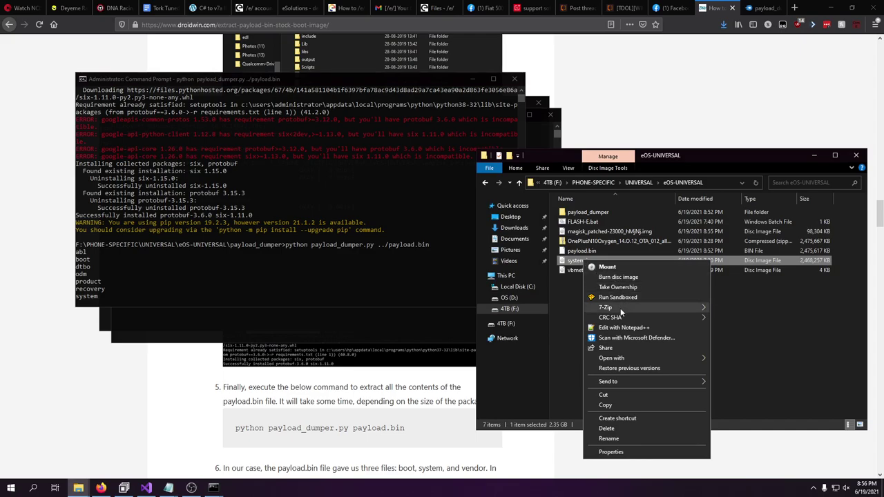
pyautogui.moveTo(619, 308)
pyautogui.click(752, 312)
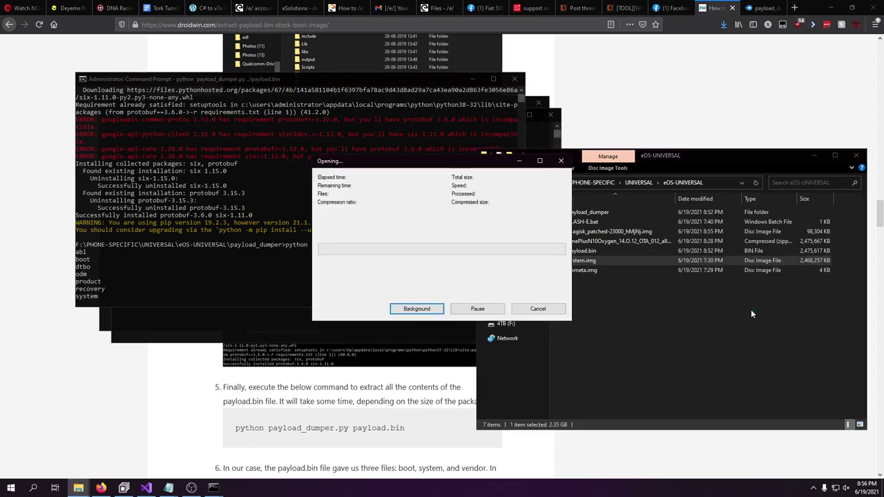
pyautogui.click(513, 285)
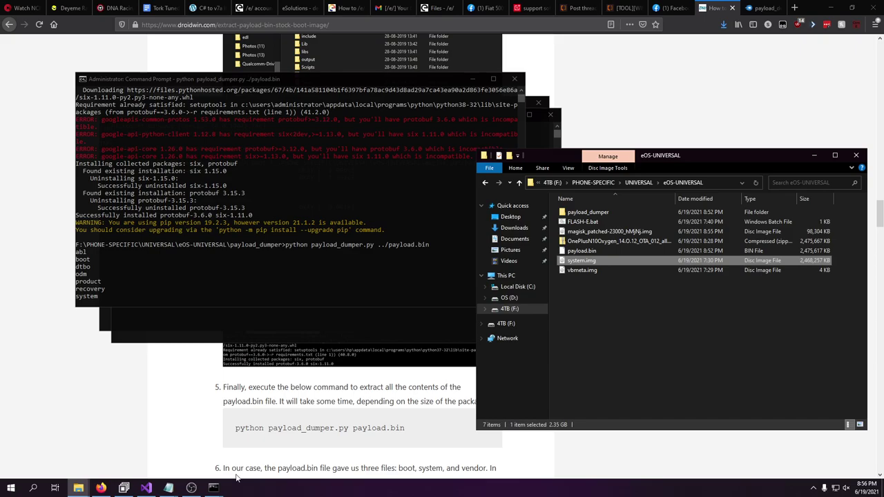
# Return to the eOS-UNIVERSAL Explorer window and go to drive OS (D:).
pyautogui.moveTo(86, 489)
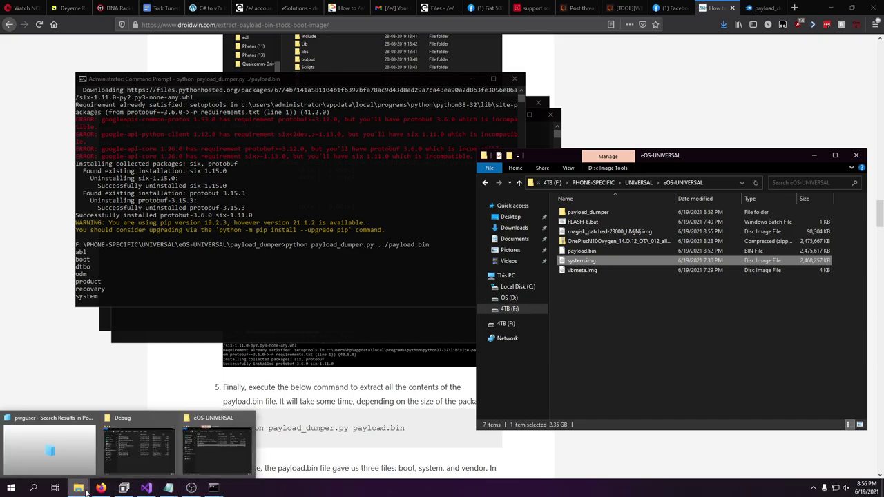
pyautogui.moveTo(164, 438)
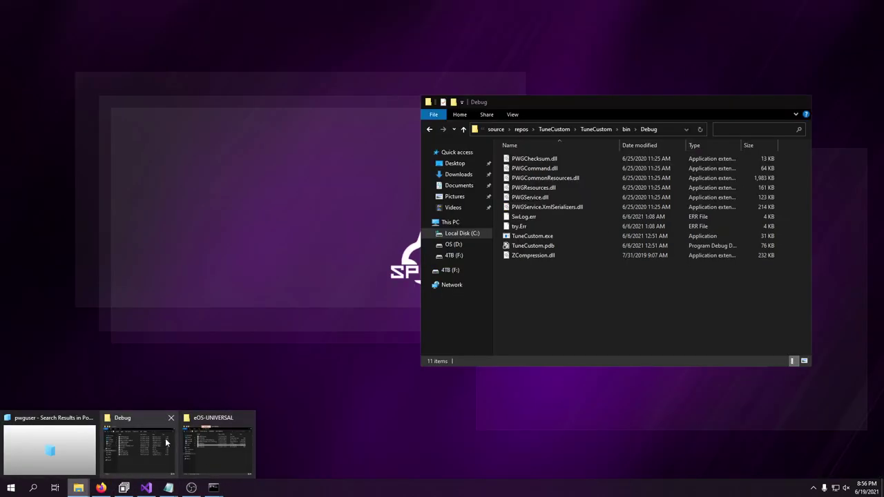
pyautogui.click(214, 445)
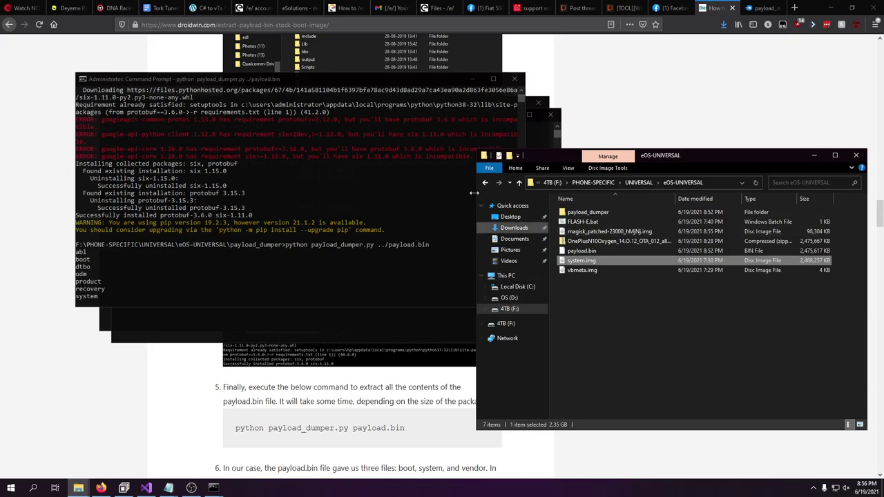
pyautogui.click(510, 298)
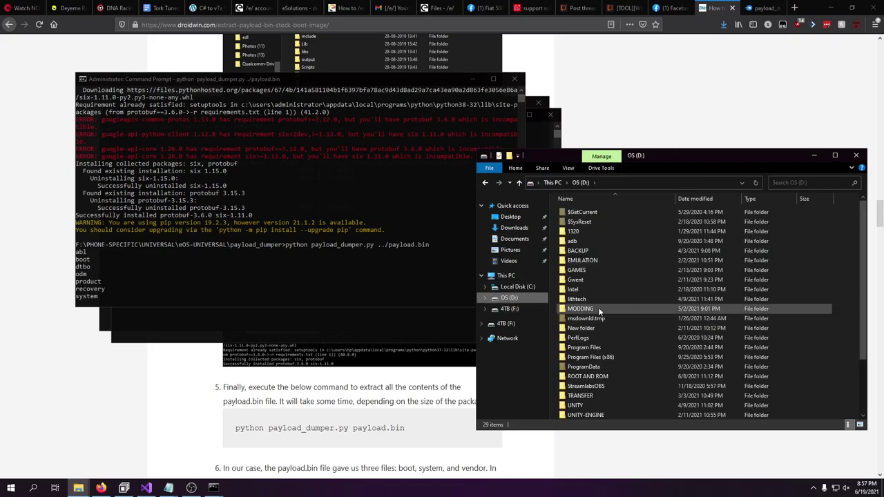
# Run scrcpy-console.bat from D:\MODDING\1. SETUP\ScreenMirror to mirror the phone.
pyautogui.click(598, 307)
pyautogui.doubleClick(590, 310)
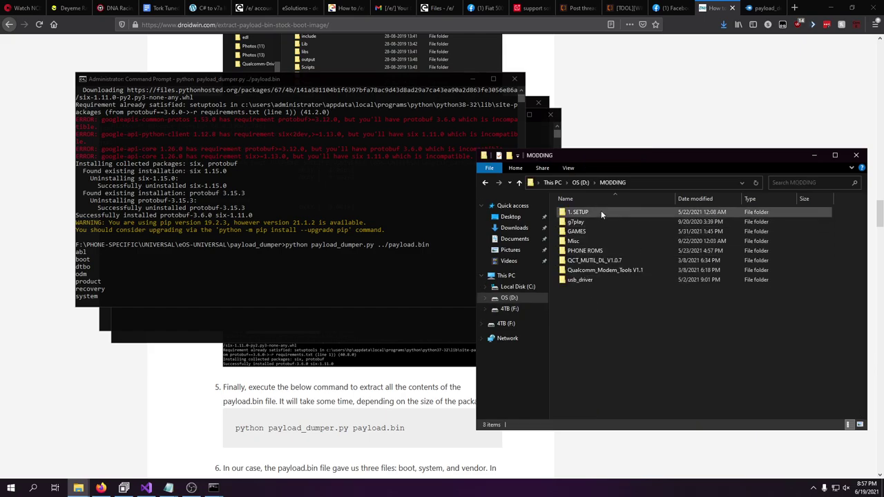
pyautogui.doubleClick(599, 210)
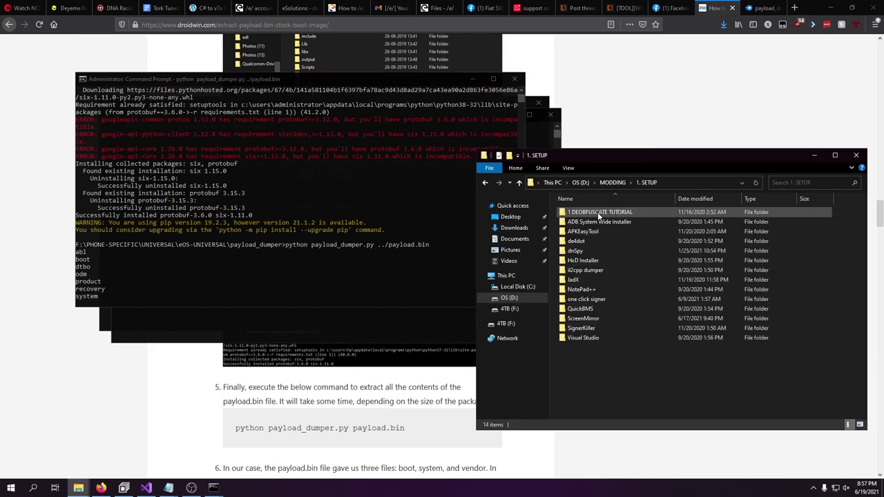
pyautogui.doubleClick(604, 319)
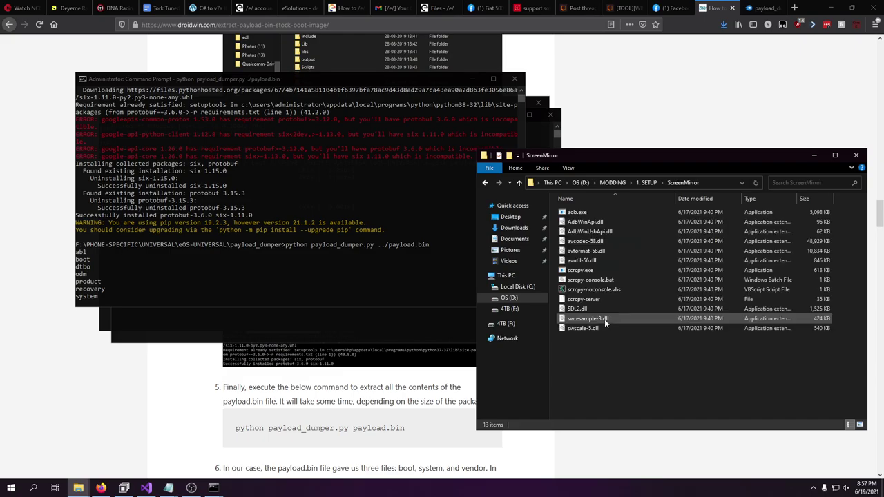
pyautogui.doubleClick(590, 279)
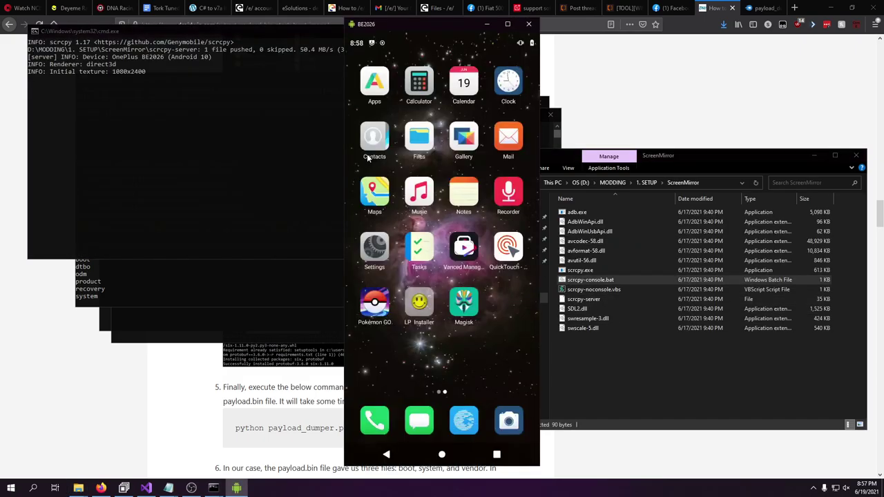
# Open Magisk and view its Superuser, Logs and Modules pages in turn.
pyautogui.click(466, 307)
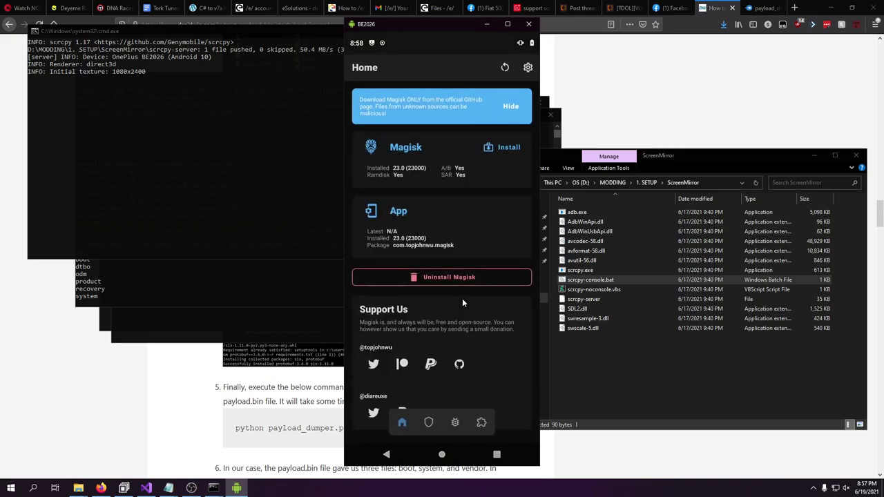
pyautogui.click(422, 423)
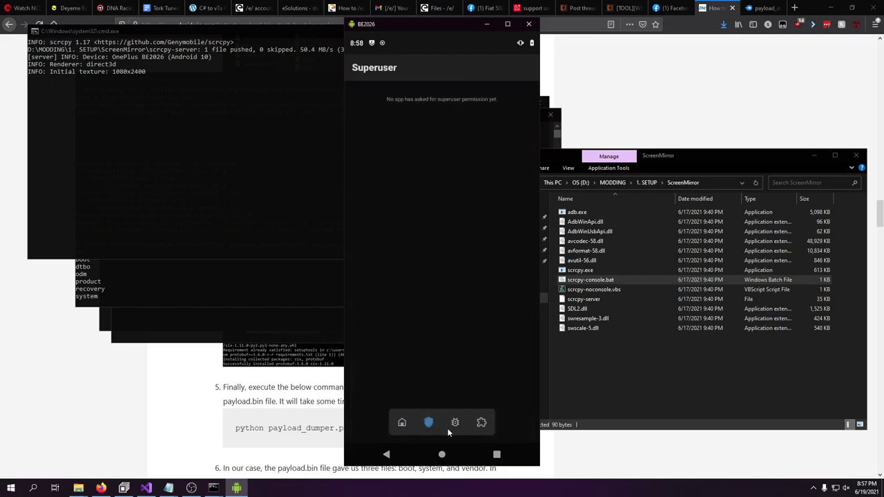
pyautogui.click(452, 424)
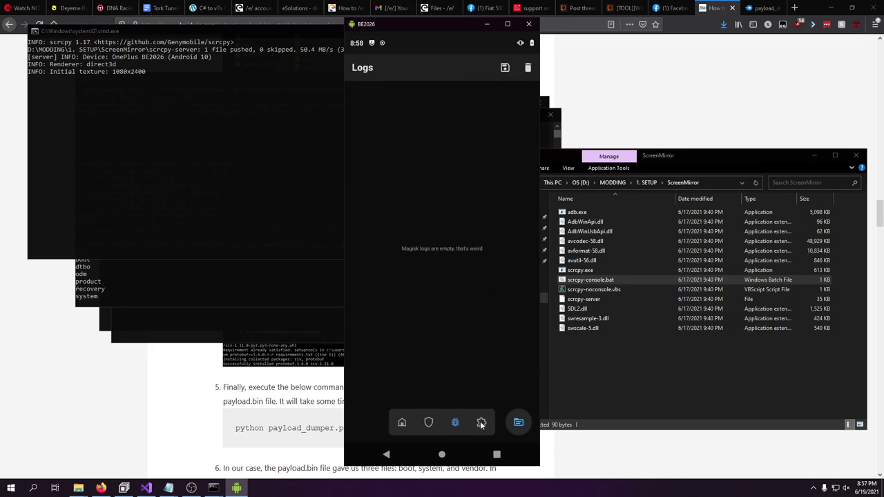
pyautogui.click(481, 422)
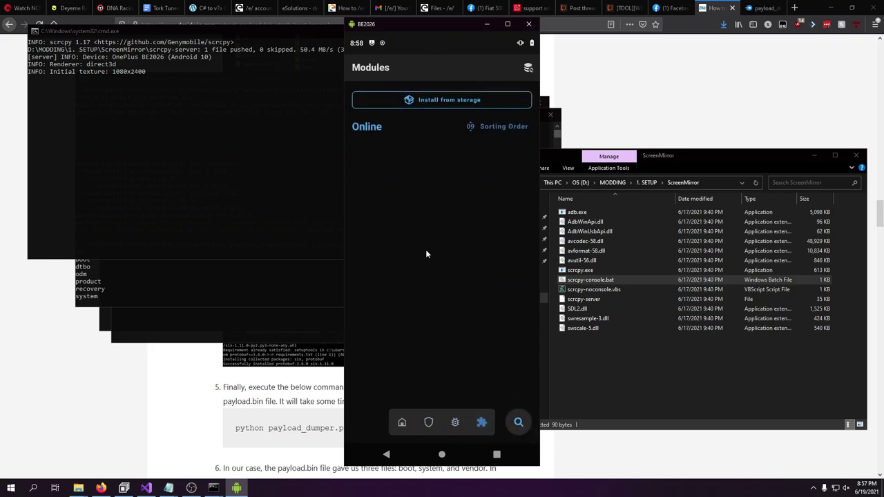
# Pull down the phone's notification shade and expand full Quick Settings with Alt+N.
pyautogui.hotkey('alt', 'n')
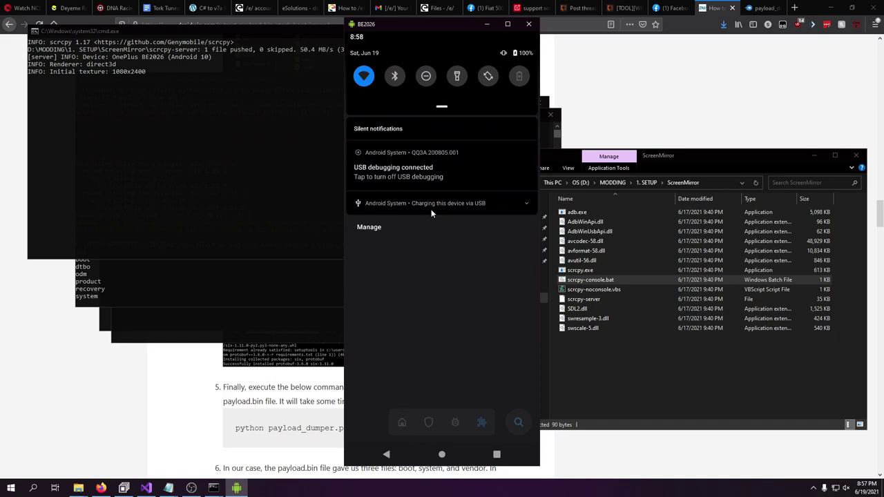
pyautogui.hotkey('alt', 'n')
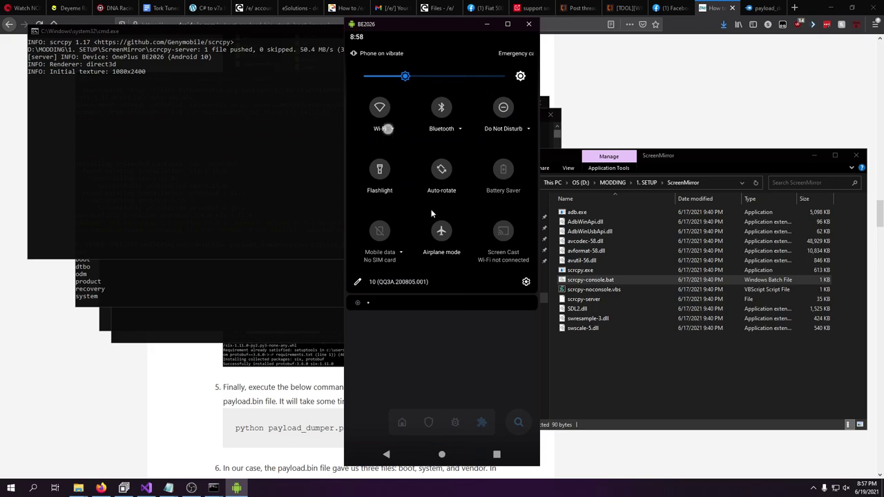
pyautogui.hotkey('alt', 'shift', 'n')
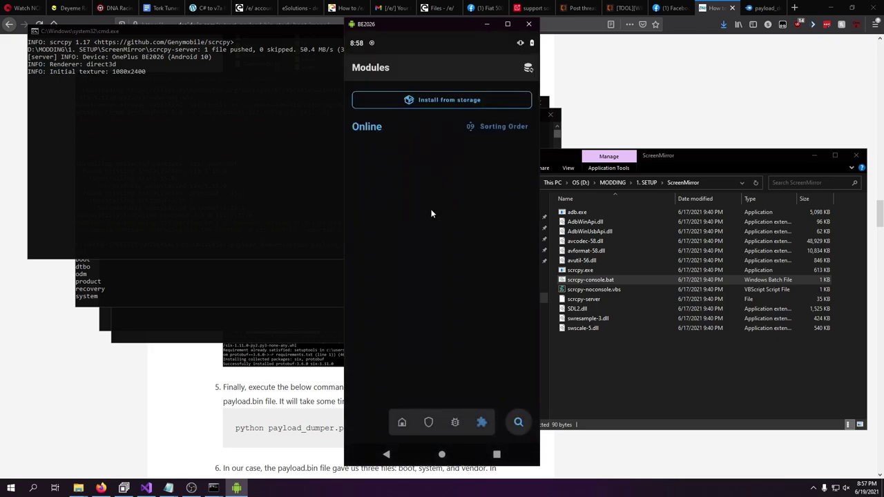
pyautogui.hotkey('alt', 'n')
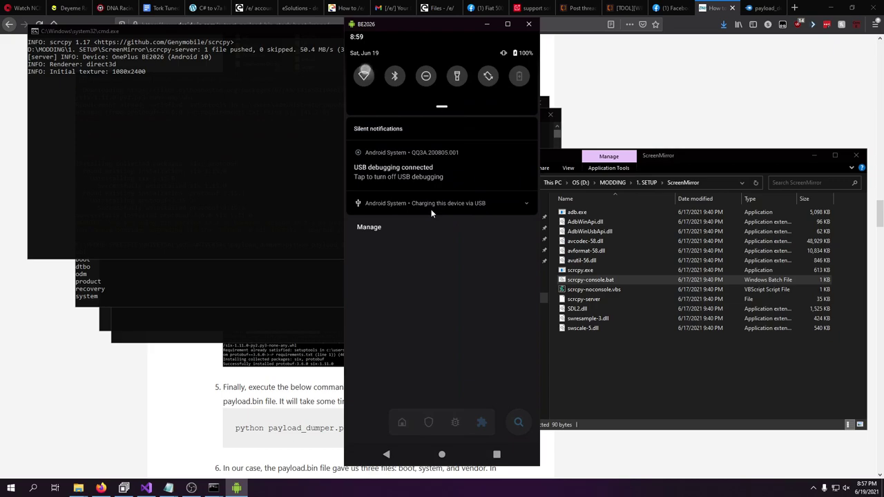
pyautogui.hotkey('alt', 'n')
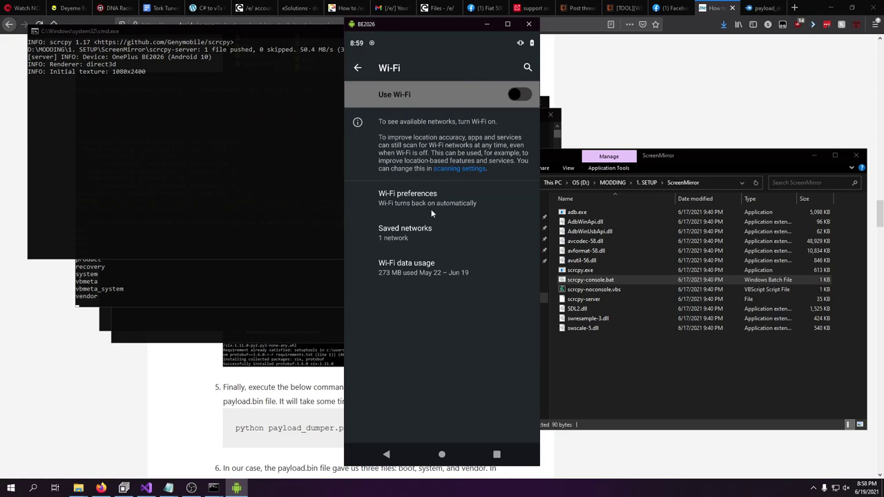
# Run 'adb reboot bootloader' in the administrator Command Prompt.
pyautogui.click(191, 331)
pyautogui.write('adb reboot bootloader')
pyautogui.press('Return')
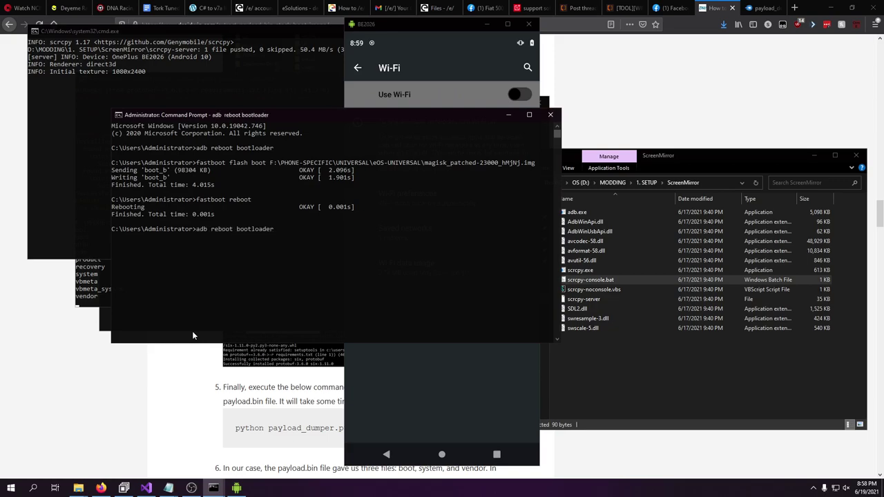
# Bring File Explorer forward and go back from ScreenMirror to eOS-UNIVERSAL.
pyautogui.moveTo(78, 488)
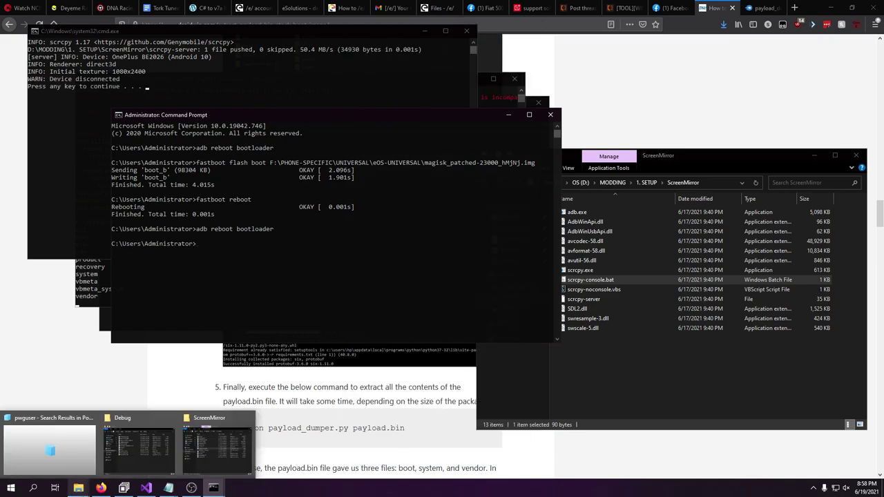
pyautogui.click(217, 448)
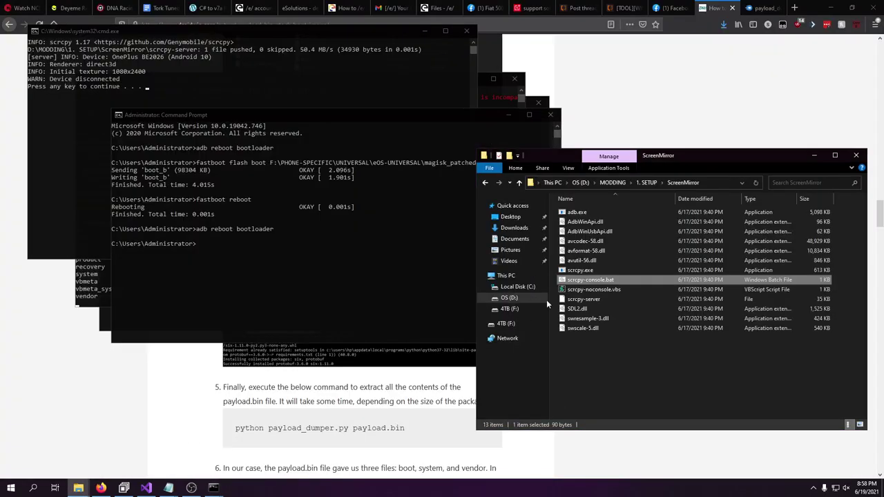
pyautogui.click(485, 183)
pyautogui.click(484, 183)
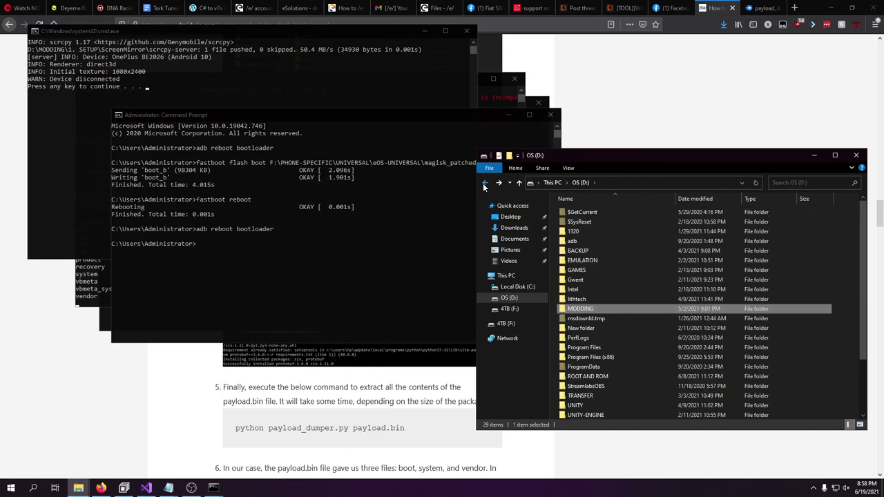
pyautogui.click(483, 183)
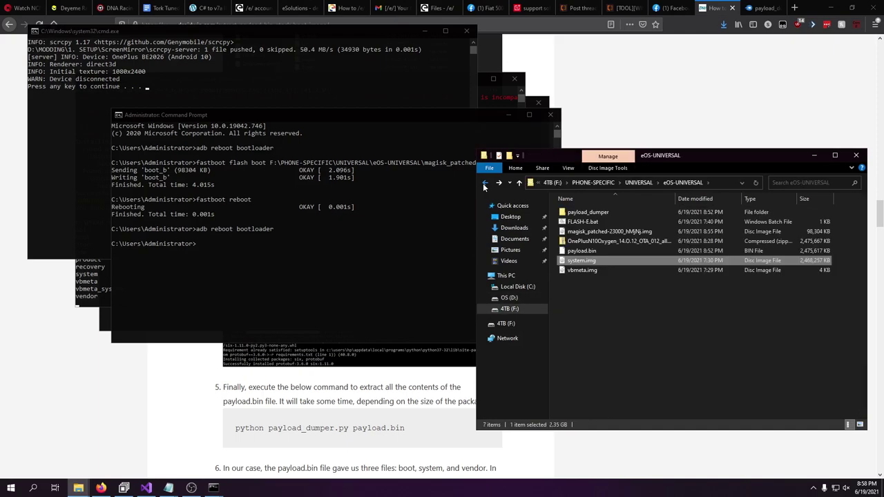
# Copy the fastboot erase and flash command lines from FLASH-E.bat in Notepad.
pyautogui.rightClick(590, 221)
pyautogui.click(613, 238)
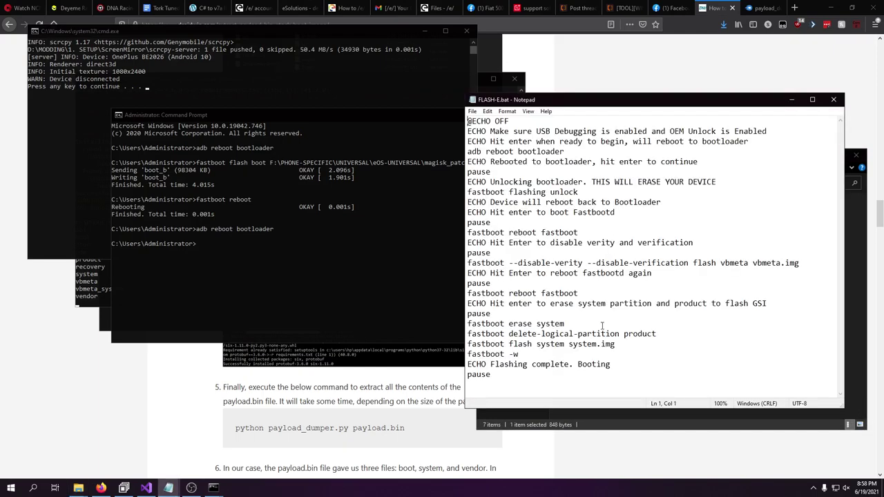
pyautogui.moveTo(472, 323); pyautogui.dragTo(692, 359)
pyautogui.hotkey('shift', 'Up')
pyautogui.hotkey('ctrl', 'c')
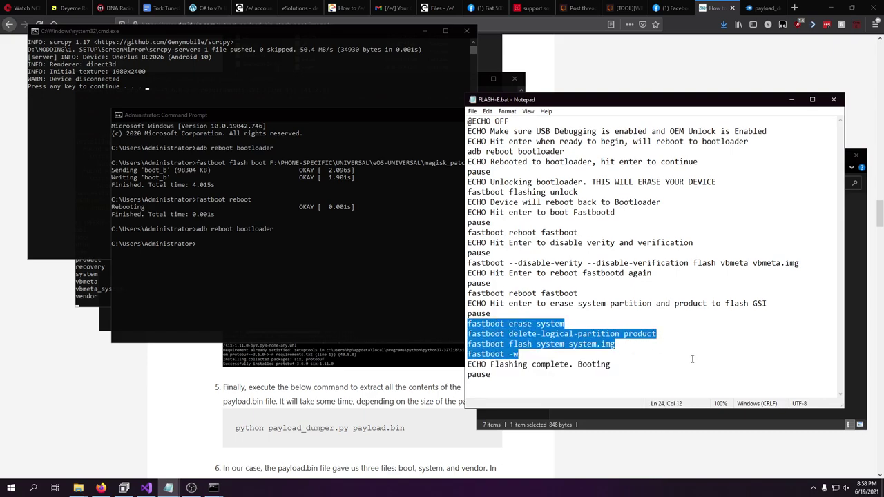
pyautogui.click(833, 99)
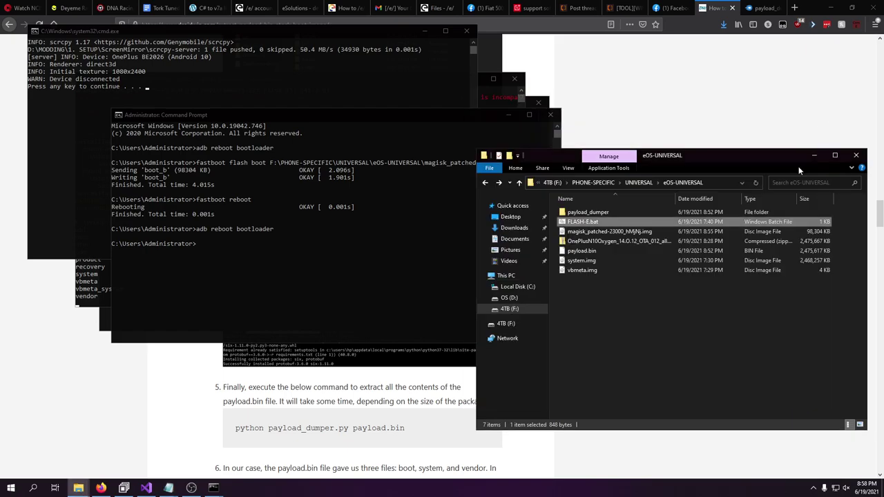
# Create a new text document named Flash2.bat in eOS-UNIVERSAL.
pyautogui.rightClick(677, 329)
pyautogui.moveTo(744, 307)
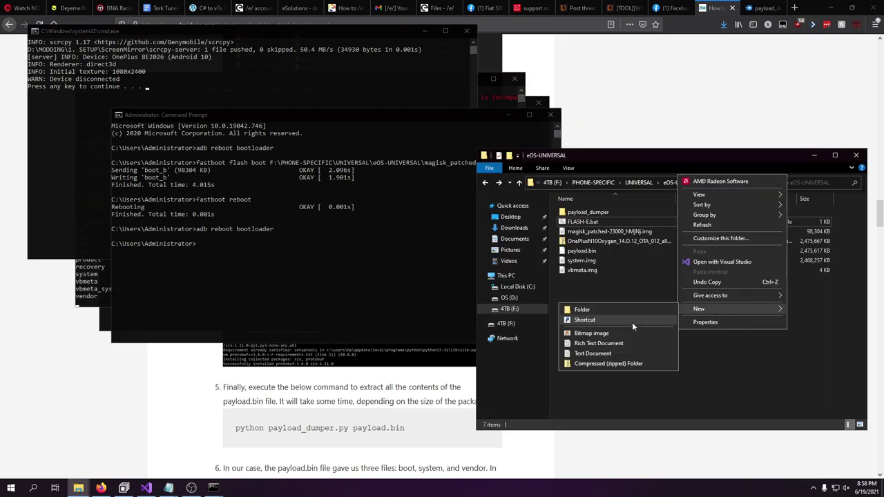
pyautogui.click(620, 353)
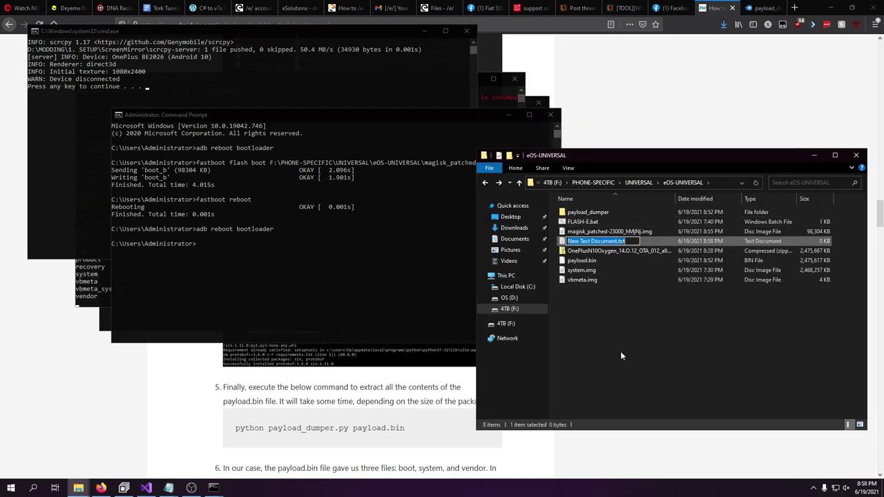
pyautogui.write('Flash2.bat')
pyautogui.press('Return')
pyautogui.press('Return')
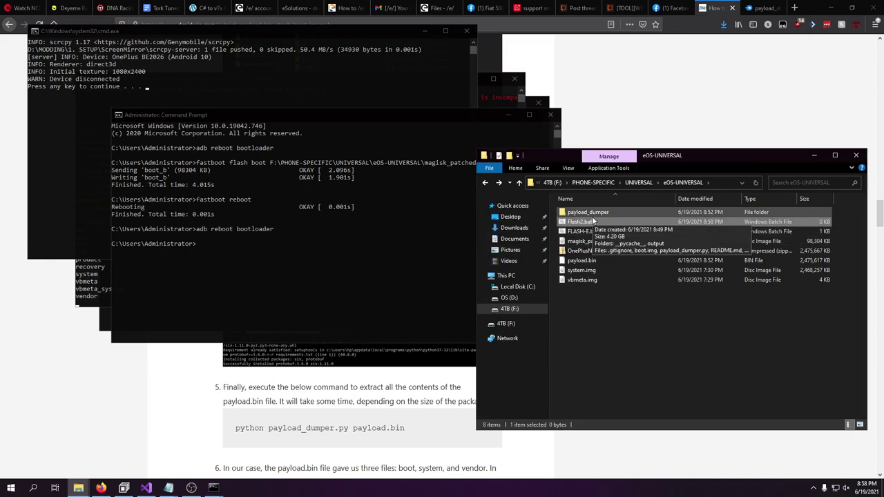
# Paste the copied commands into Flash2.bat, add 'fastboot reboot', and save.
pyautogui.rightClick(578, 221)
pyautogui.click(607, 237)
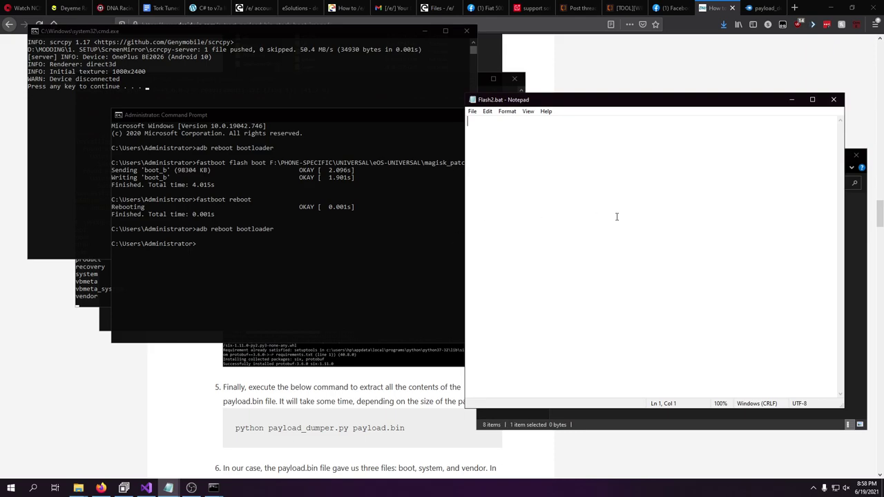
pyautogui.hotkey('ctrl', 'v')
pyautogui.write('fastboot reboot')
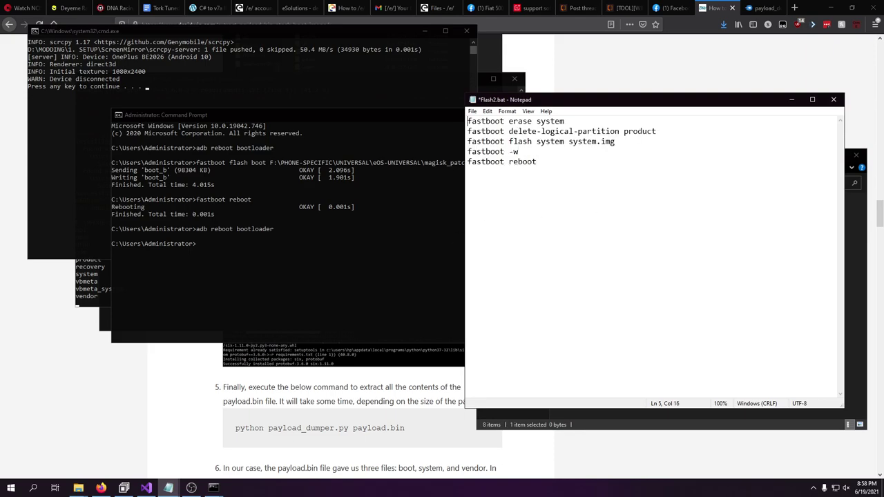
pyautogui.hotkey('ctrl', 's')
pyautogui.click(833, 101)
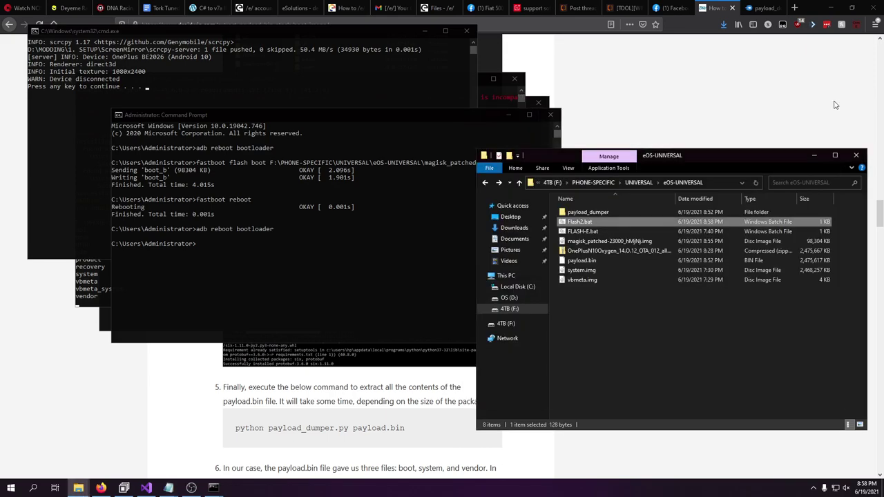
# Reboot the phone with 'fastboot reboot fastboot', then launch Flash2.bat to erase system_b and flash system.img.
pyautogui.click(222, 303)
pyautogui.write('fastboot reboot fastboot')
pyautogui.press('Return')
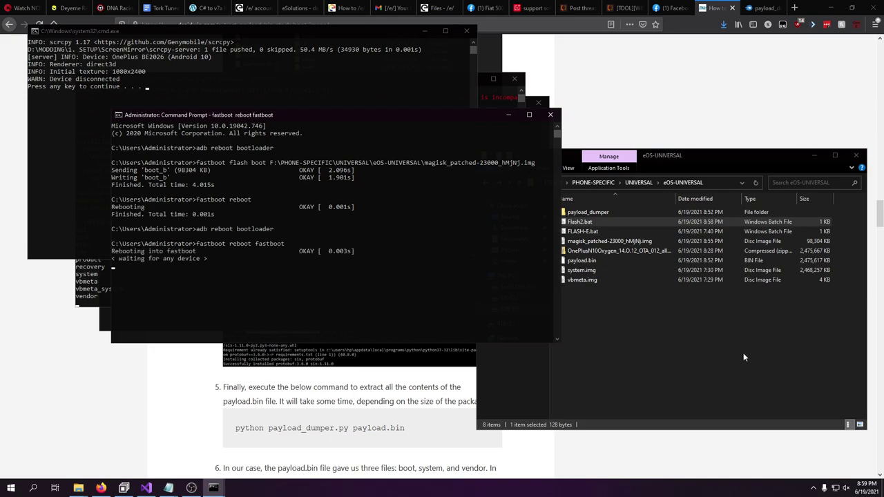
pyautogui.click(743, 350)
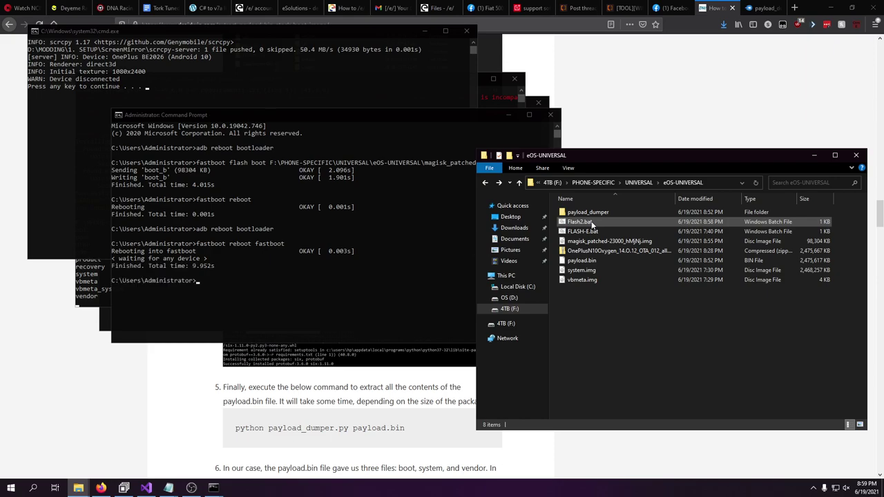
pyautogui.doubleClick(592, 222)
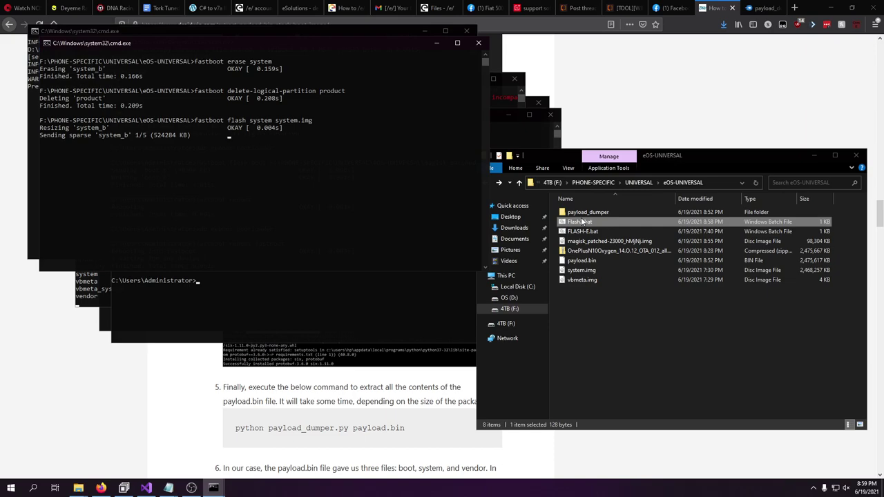
# Look through the XDA ADB installer and guide tabs in Firefox, then minimize the browser.
pyautogui.click(621, 8)
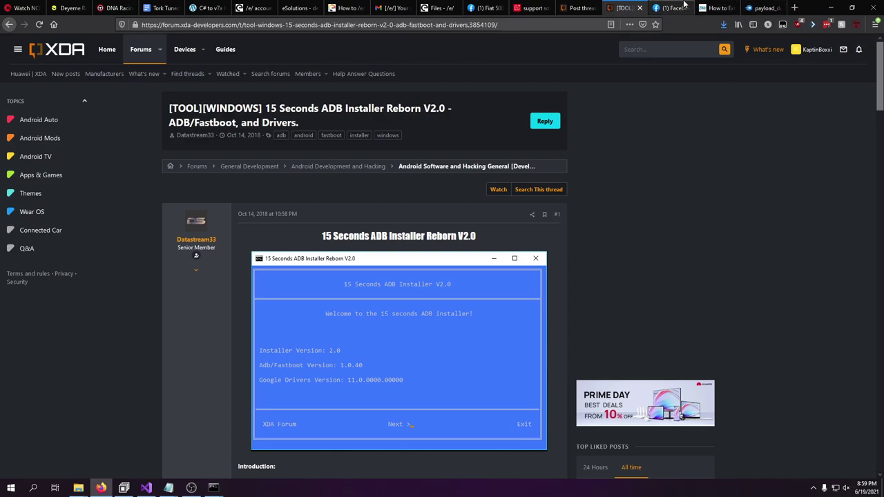
pyautogui.click(760, 8)
pyautogui.hotkey('ctrl', 'shift', 'Tab')
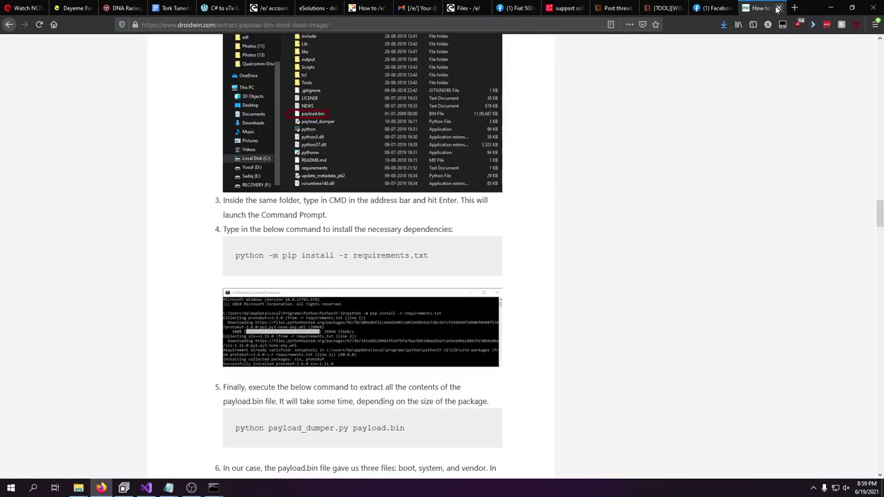
pyautogui.hotkey('ctrl', 'shift', 'Tab')
pyautogui.click(828, 7)
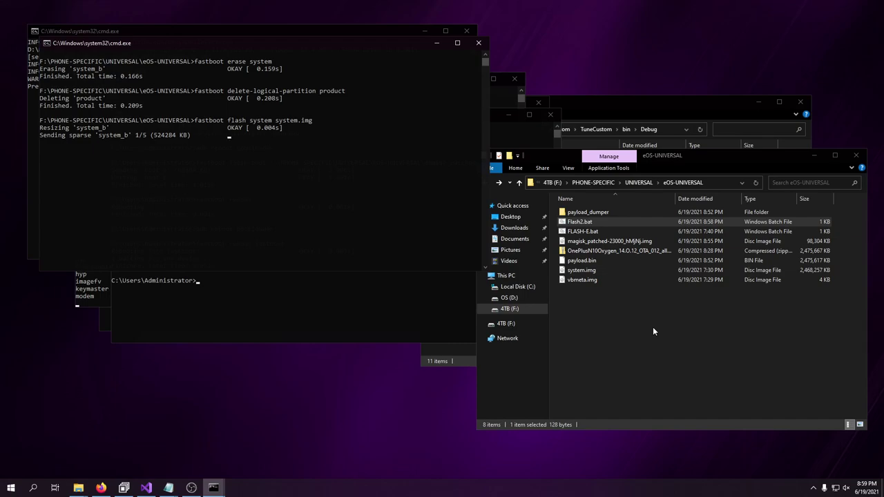
# Bring OBS Studio in front of the console still flashing system_b.
pyautogui.click(191, 488)
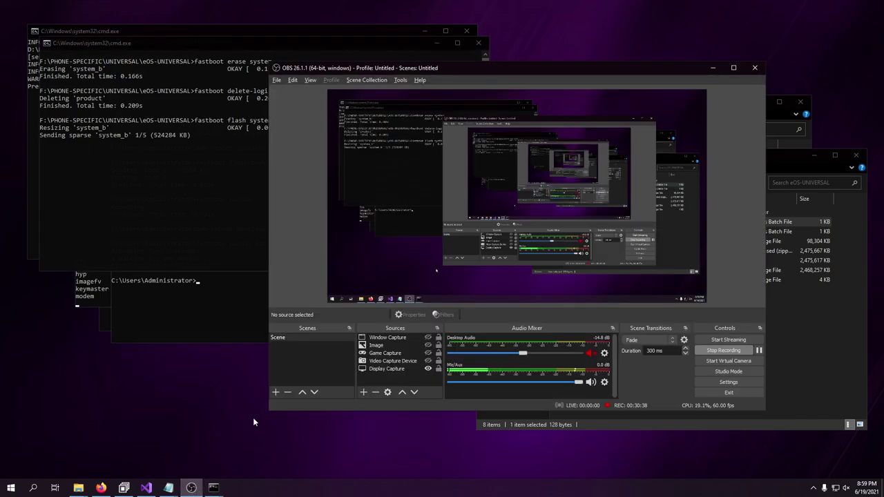